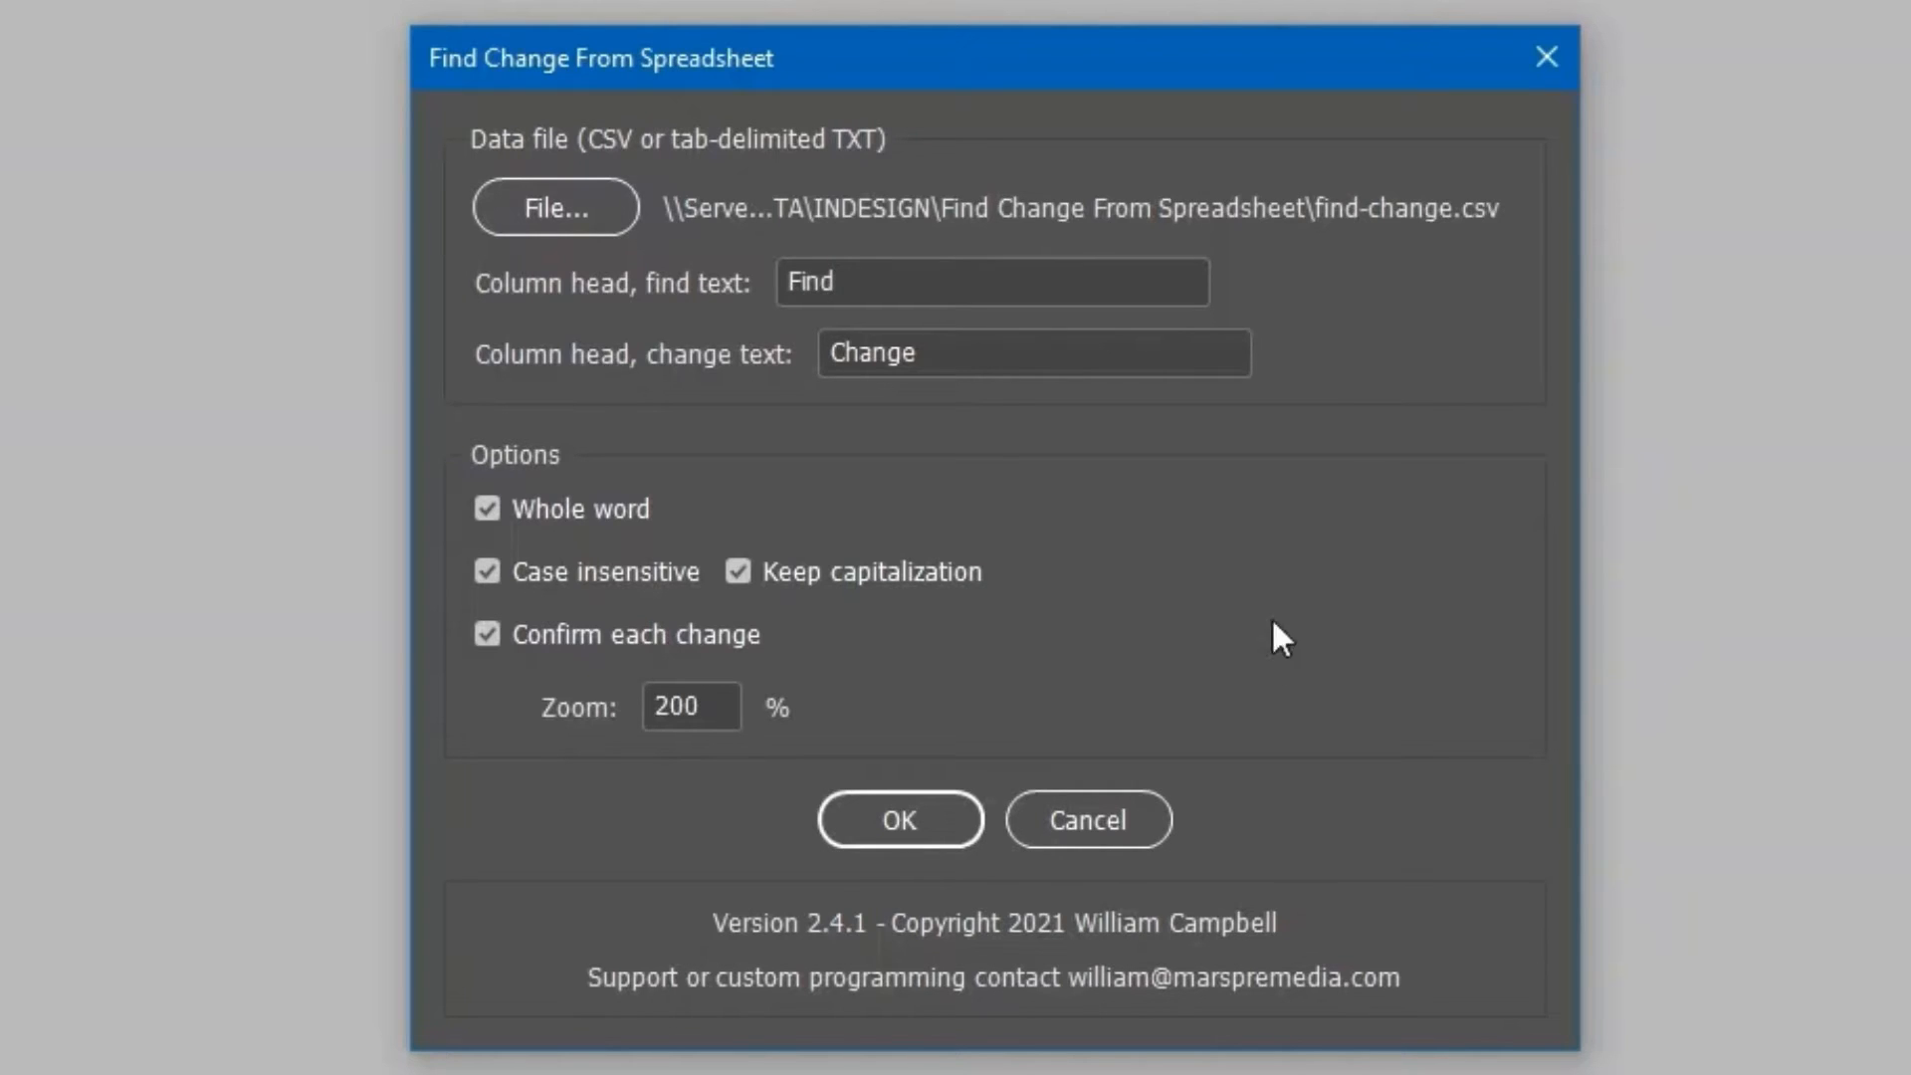
Cancel the Find Change From Spreadsheet dialog without running the script.
left_click(1113, 836)
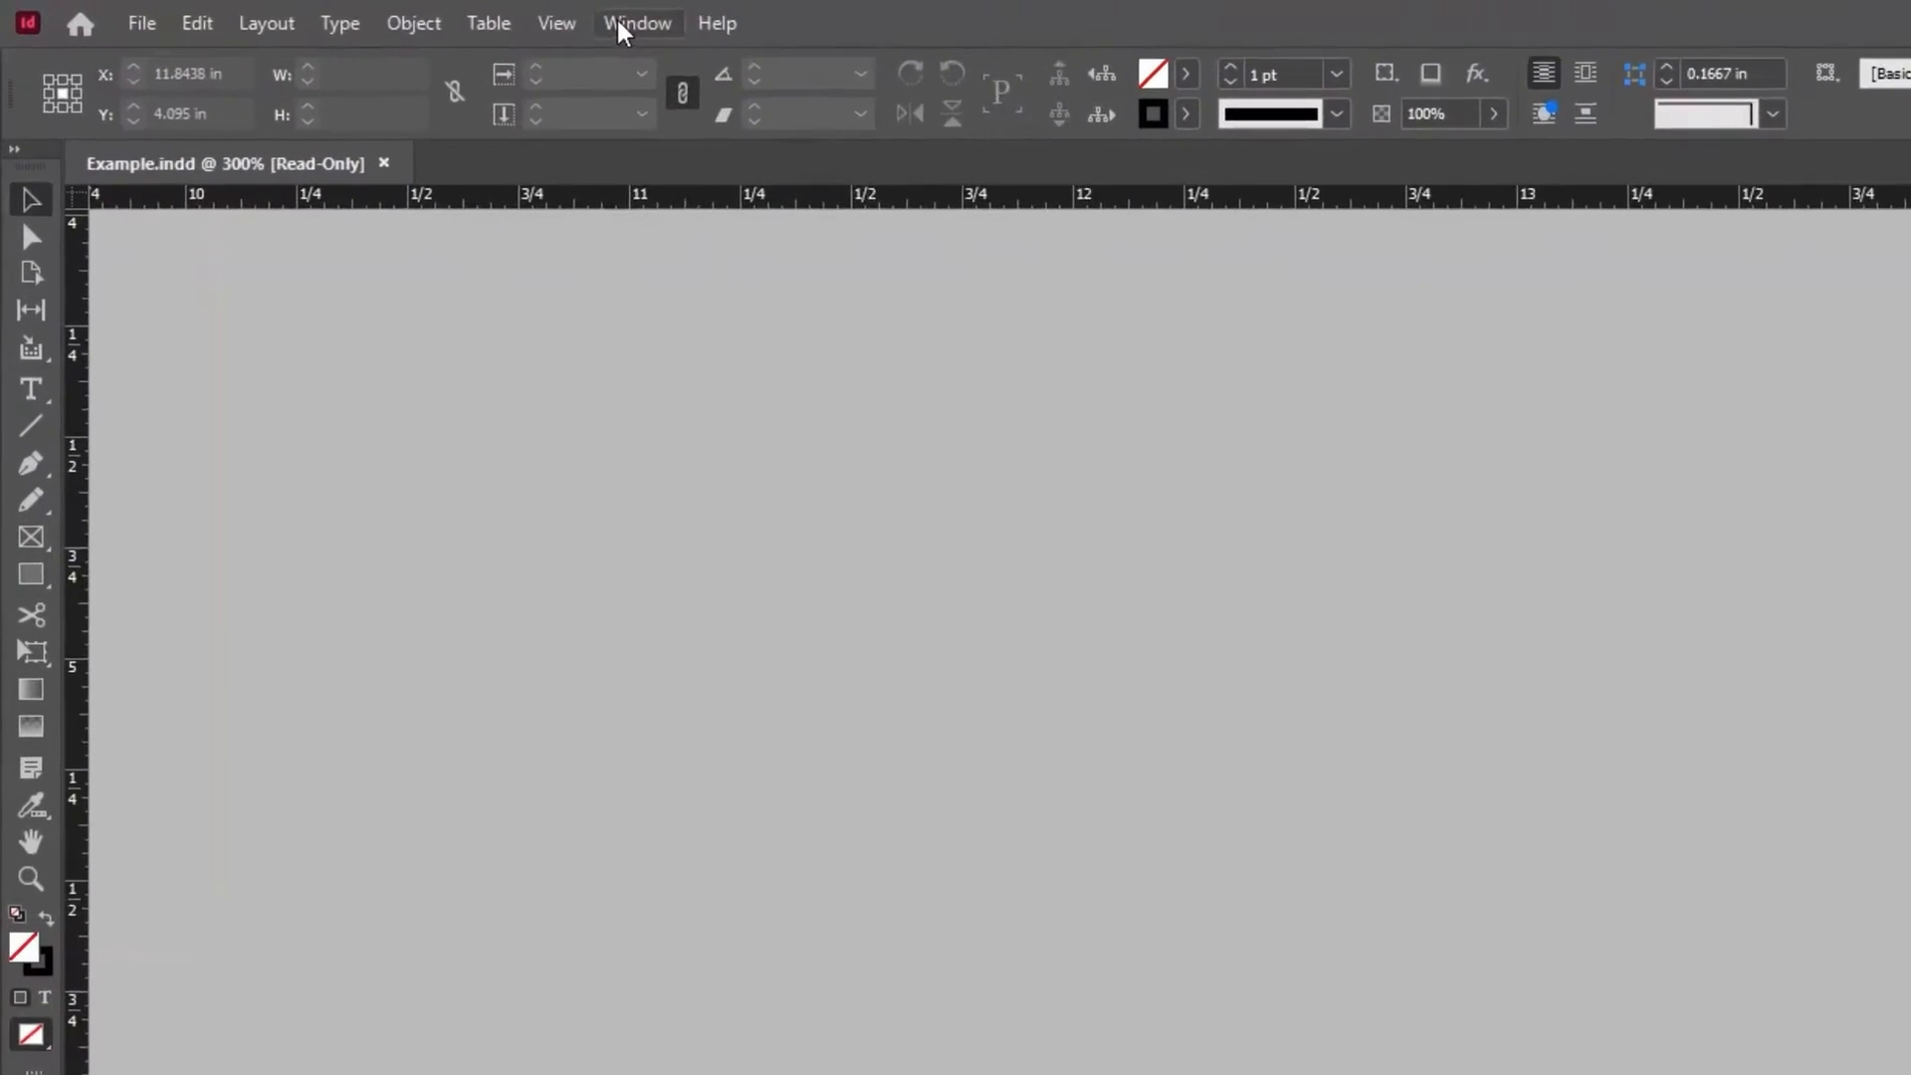
Show the Scripts panel via Window > Utilities and launch Find Change From Spreadsheet.jsx.
left_click(619, 26)
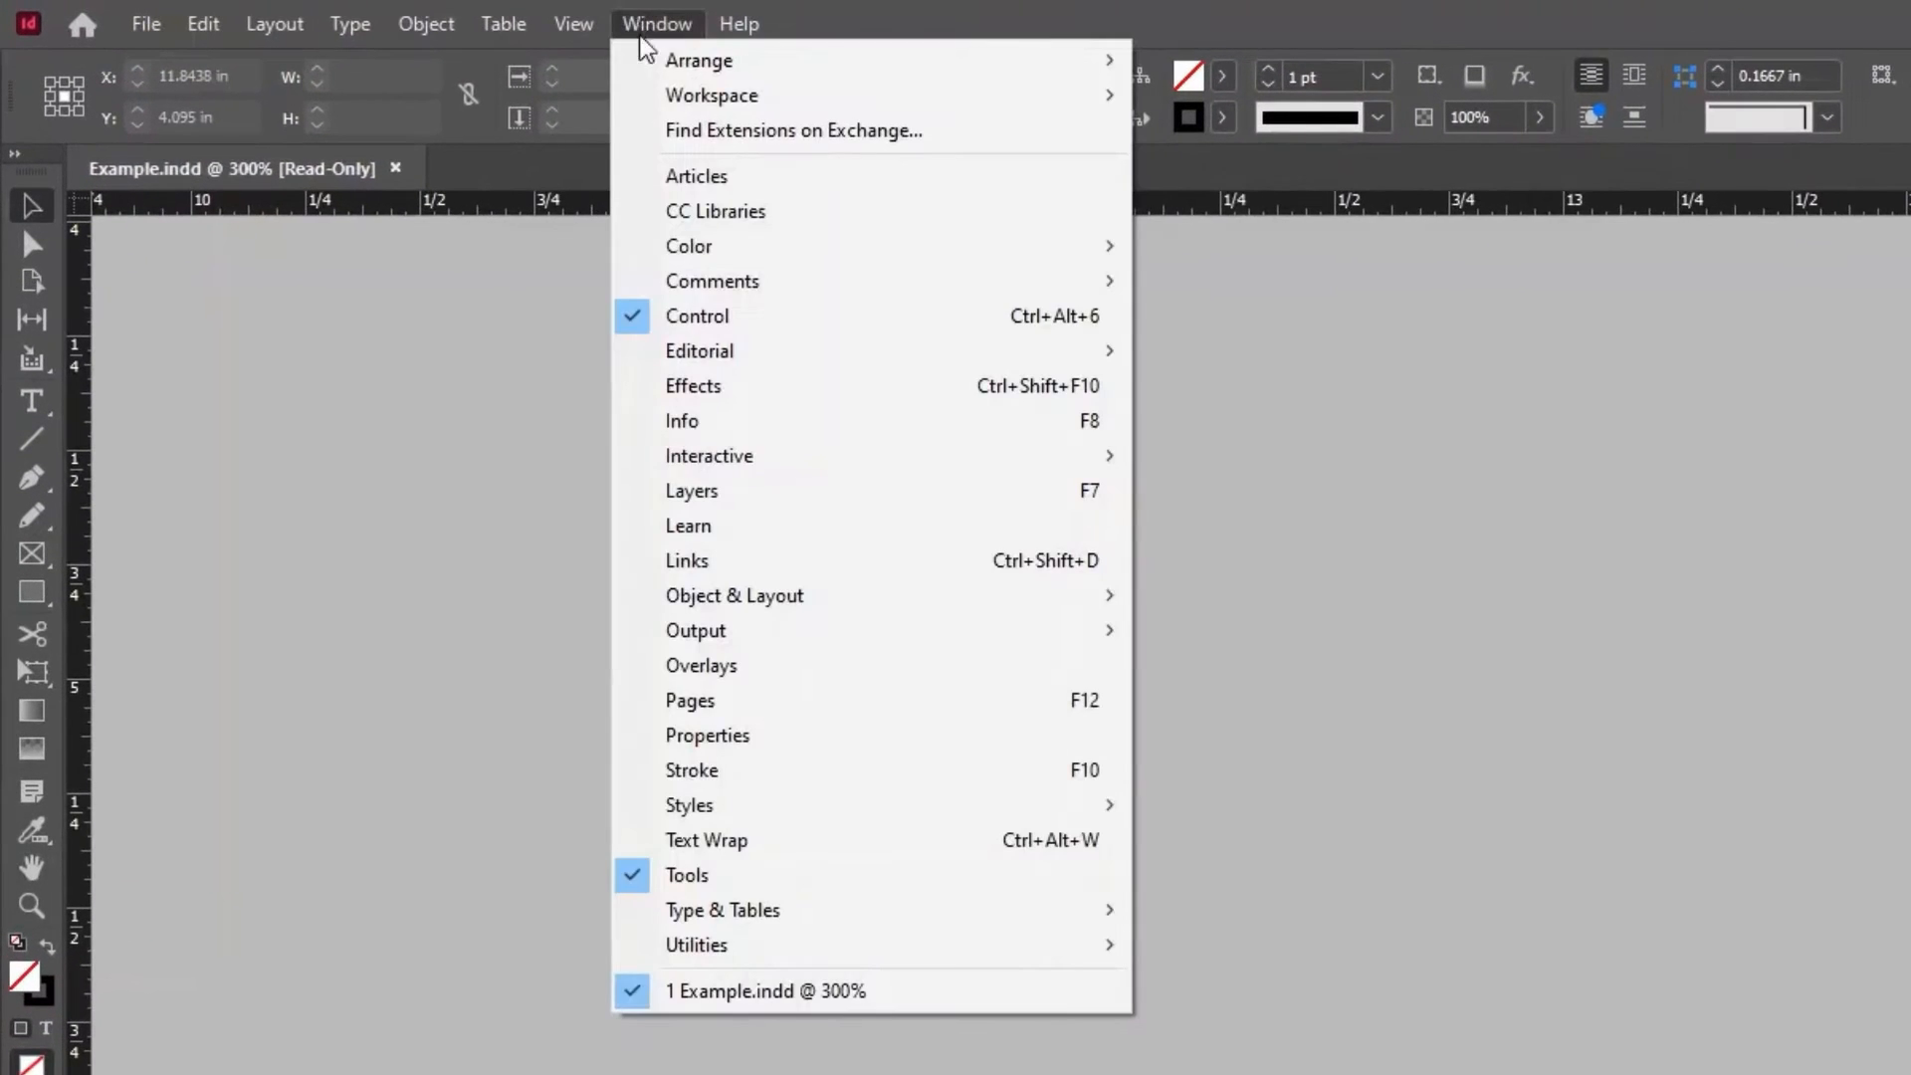
mouse_move(731, 943)
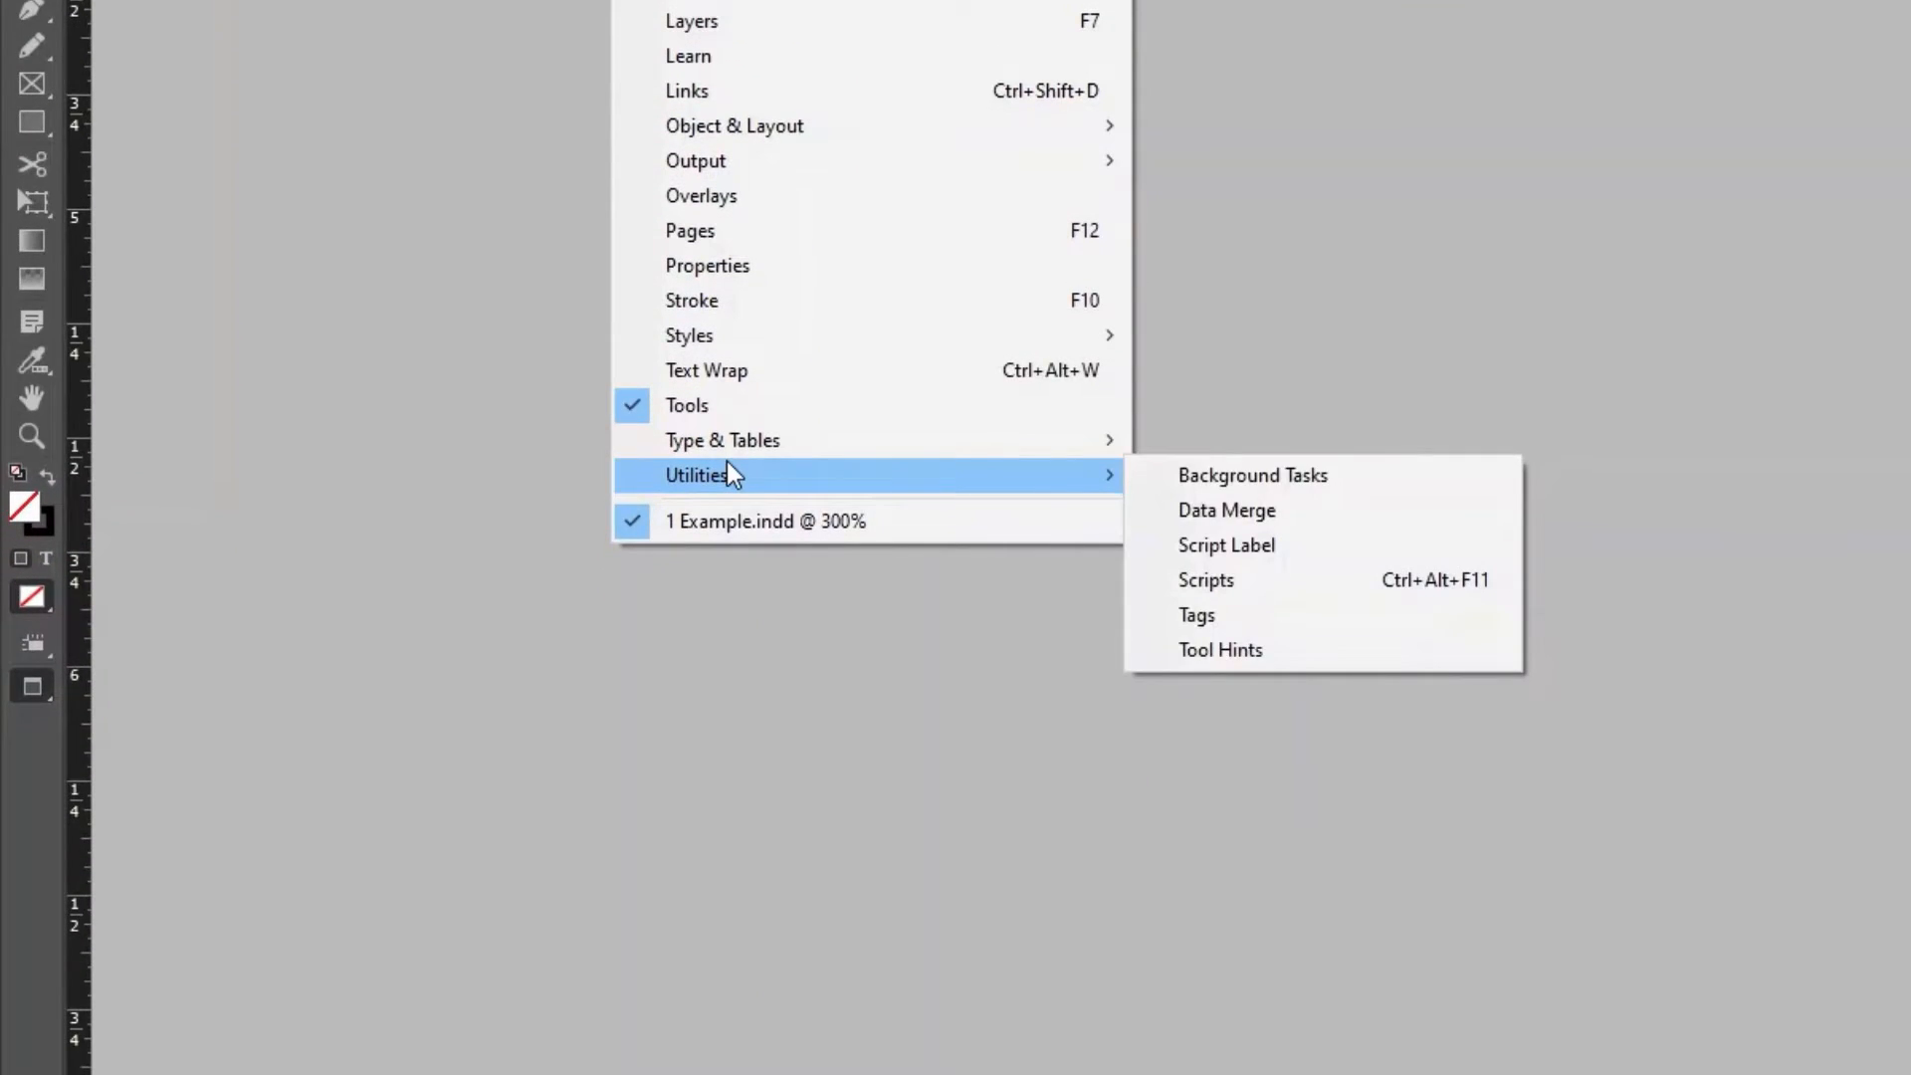
left_click(1304, 584)
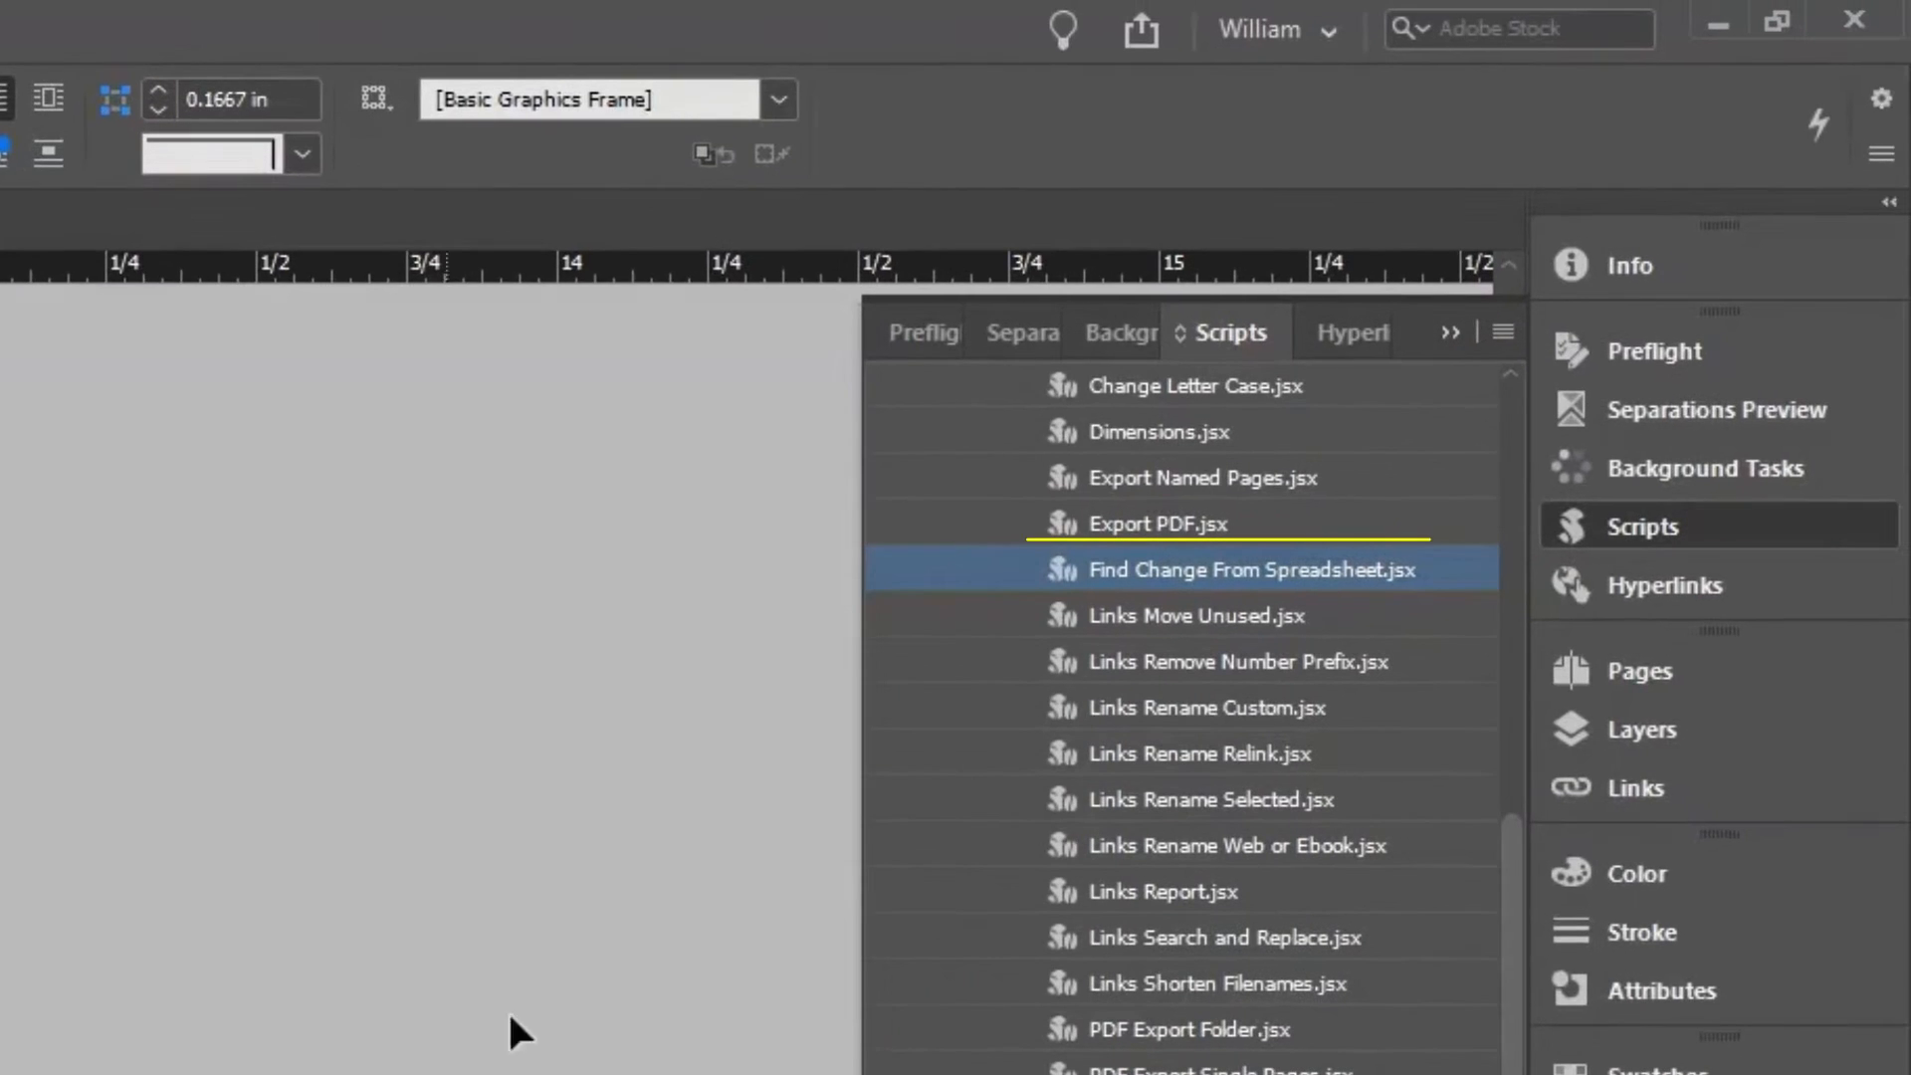
double_click(1430, 562)
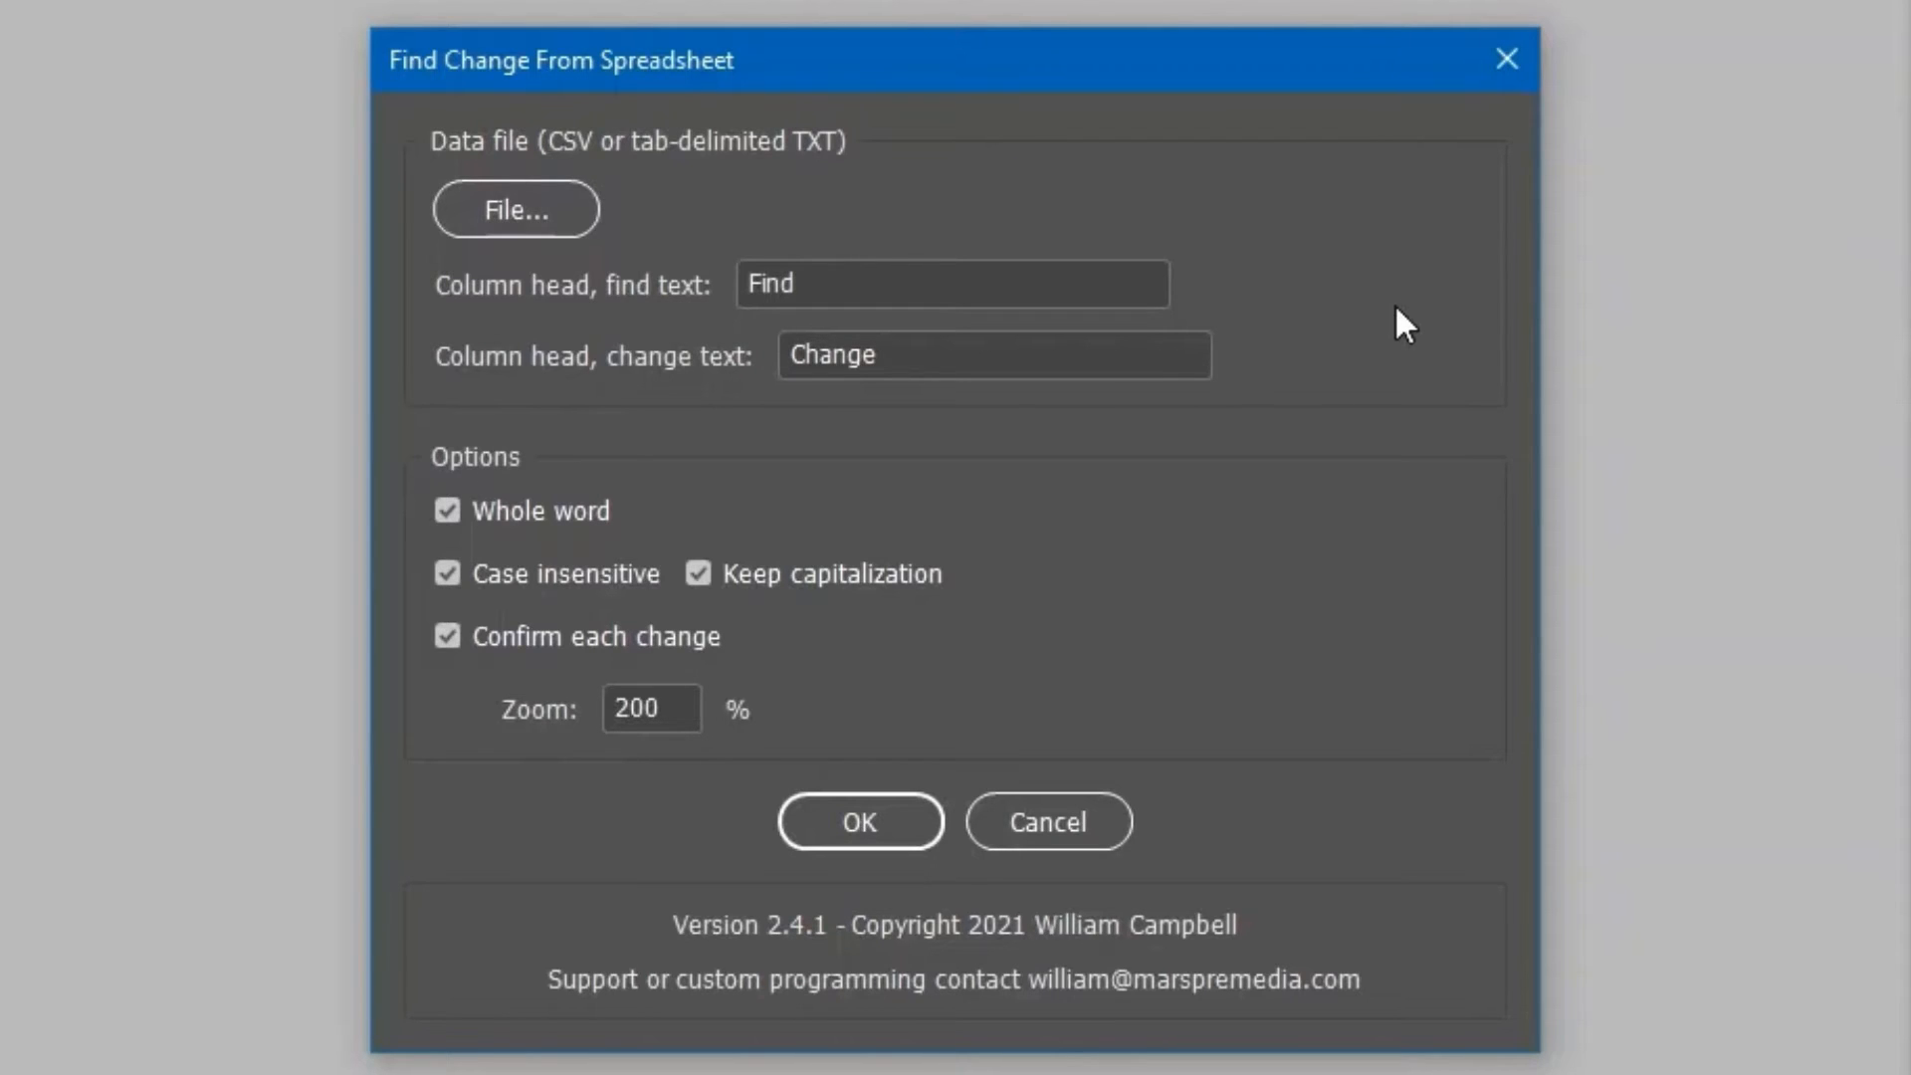
Load find-change.csv from Downloads > Example as the script's data file.
left_click(563, 205)
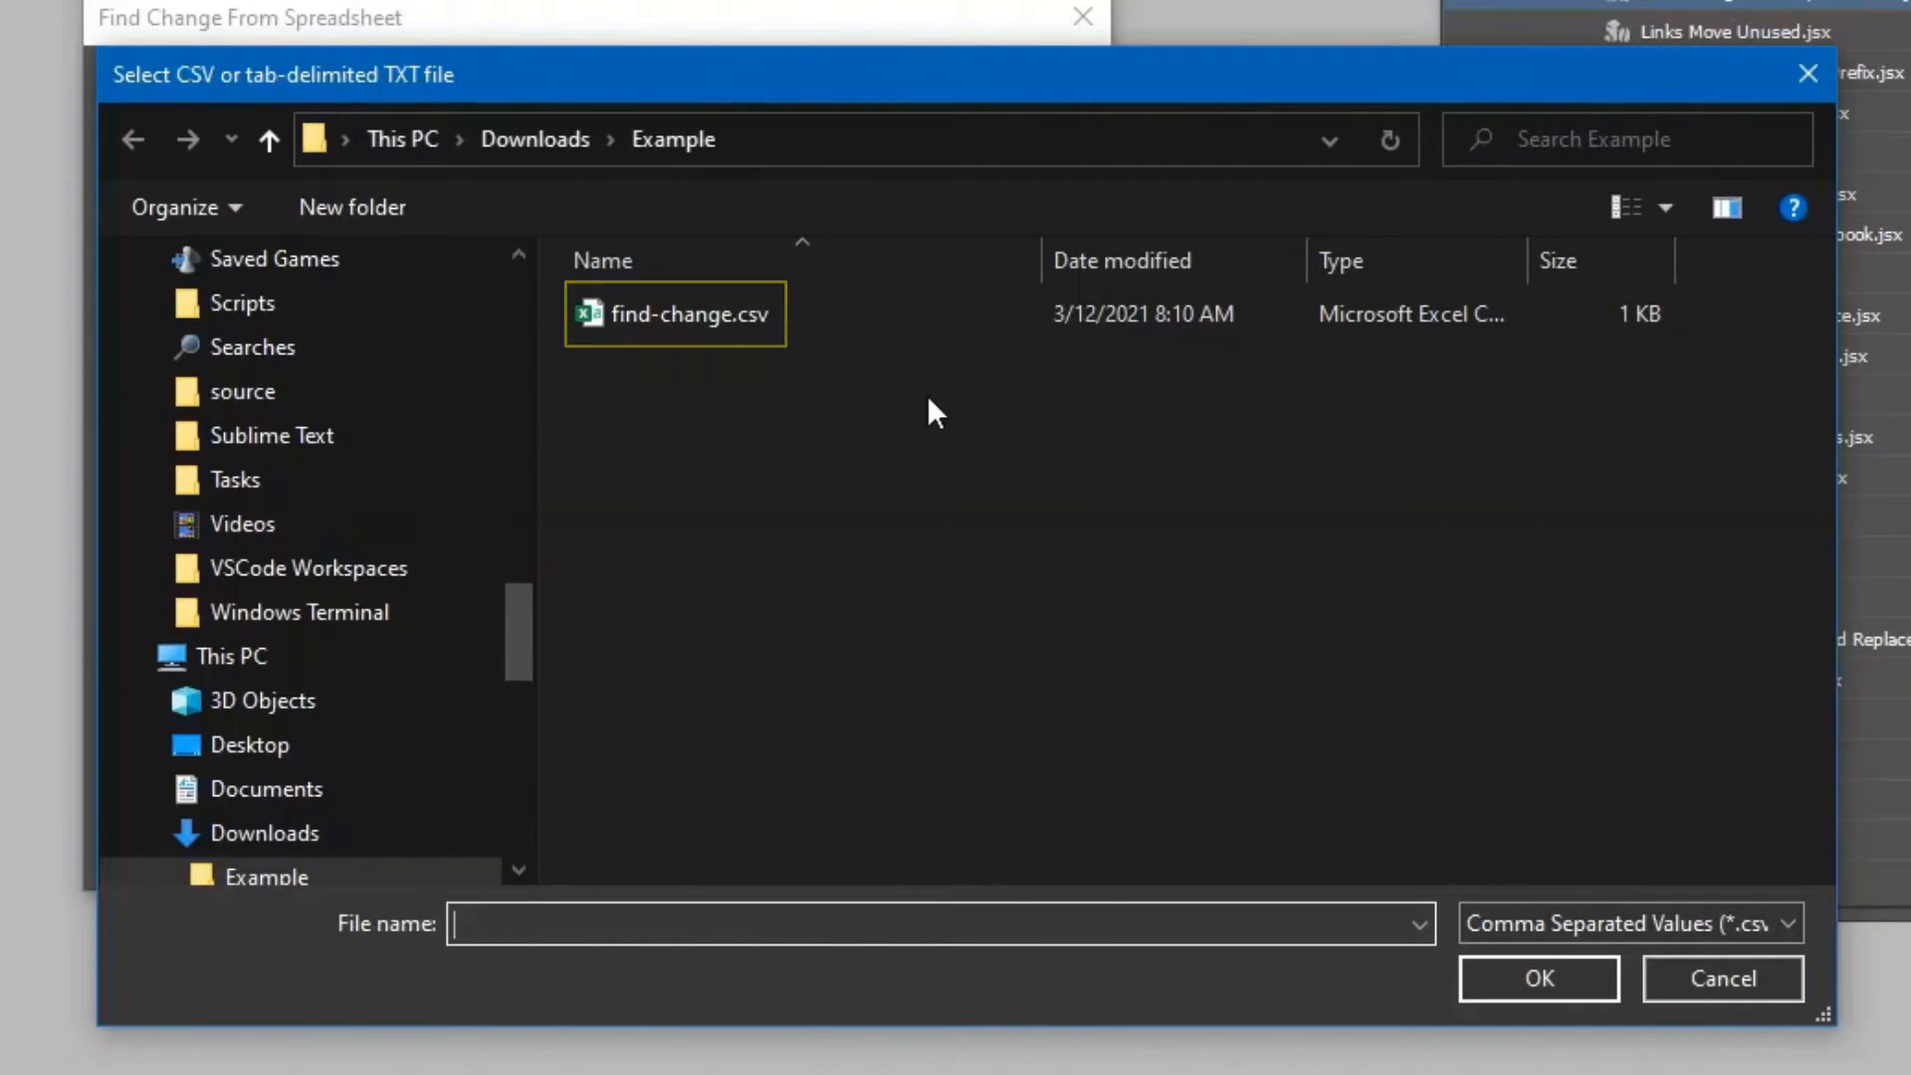
left_click(773, 322)
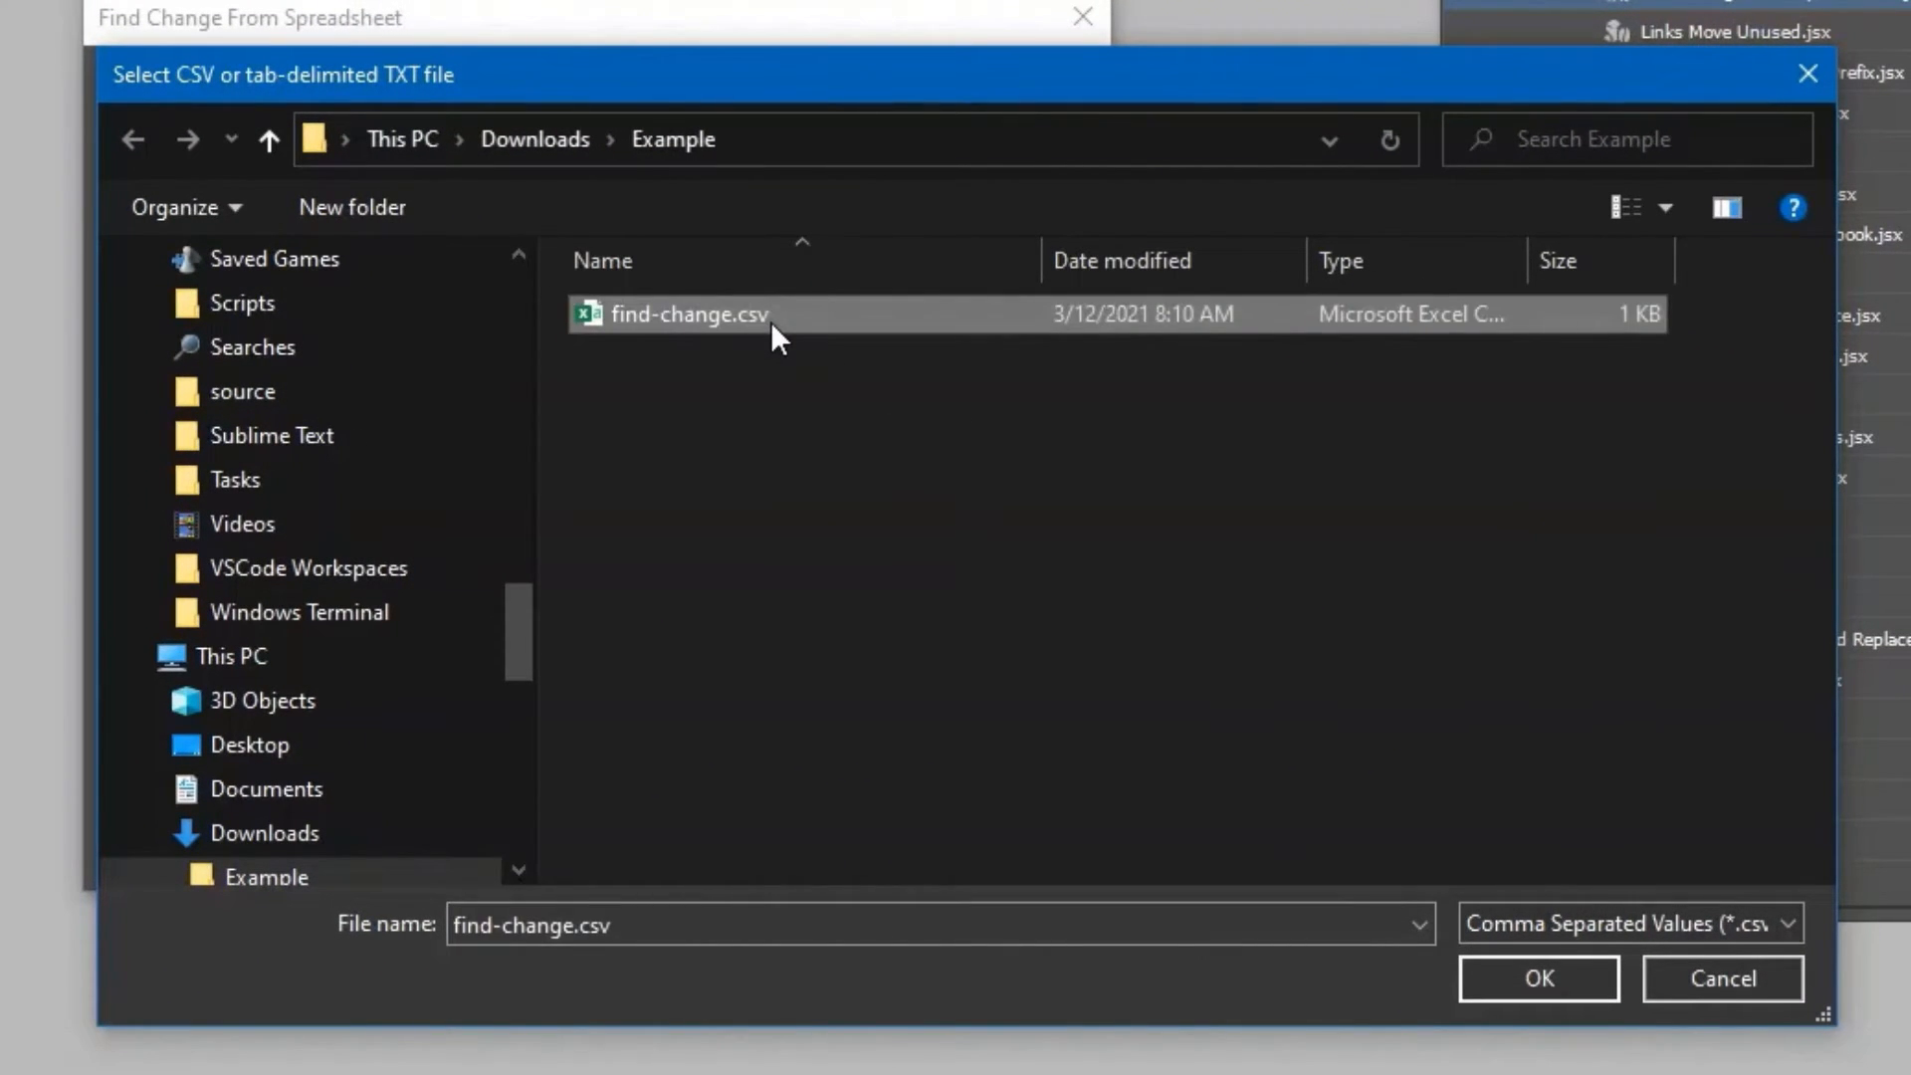
left_click(1575, 975)
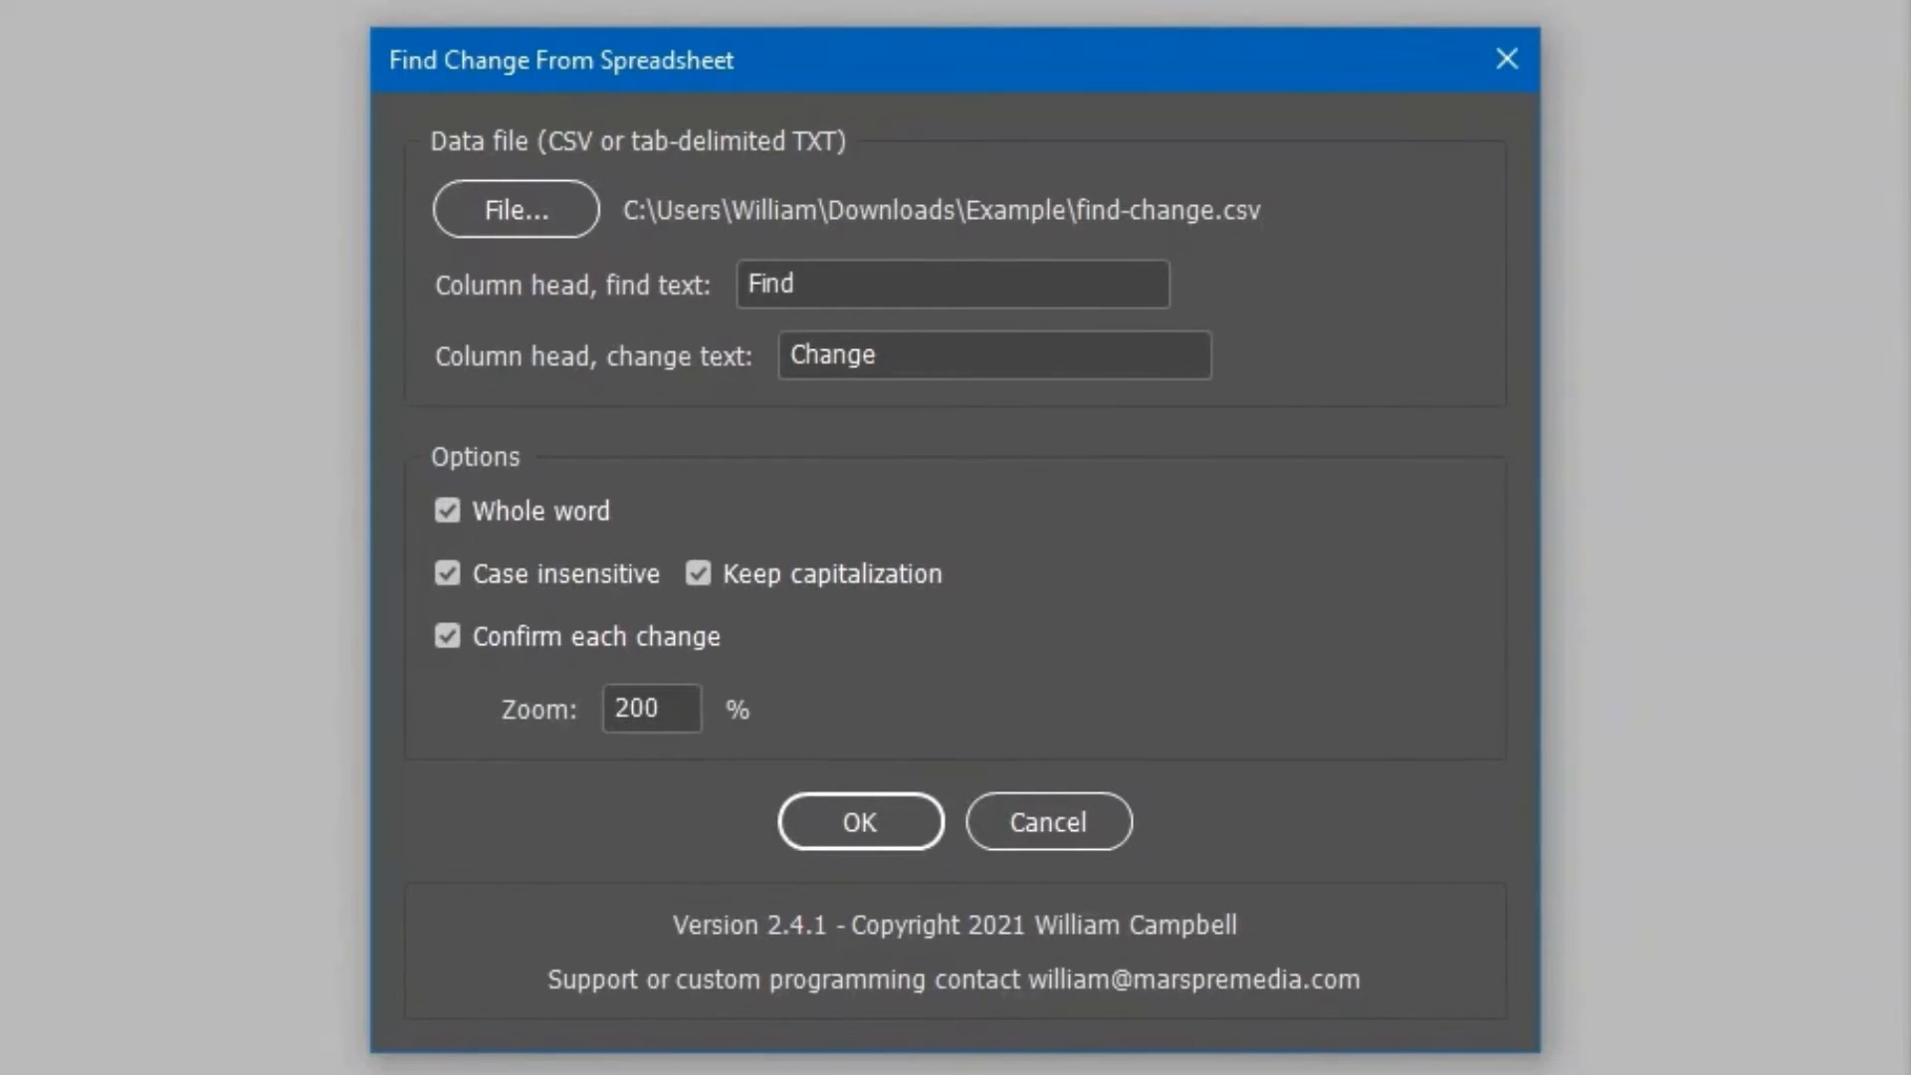
left_click(1144, 286)
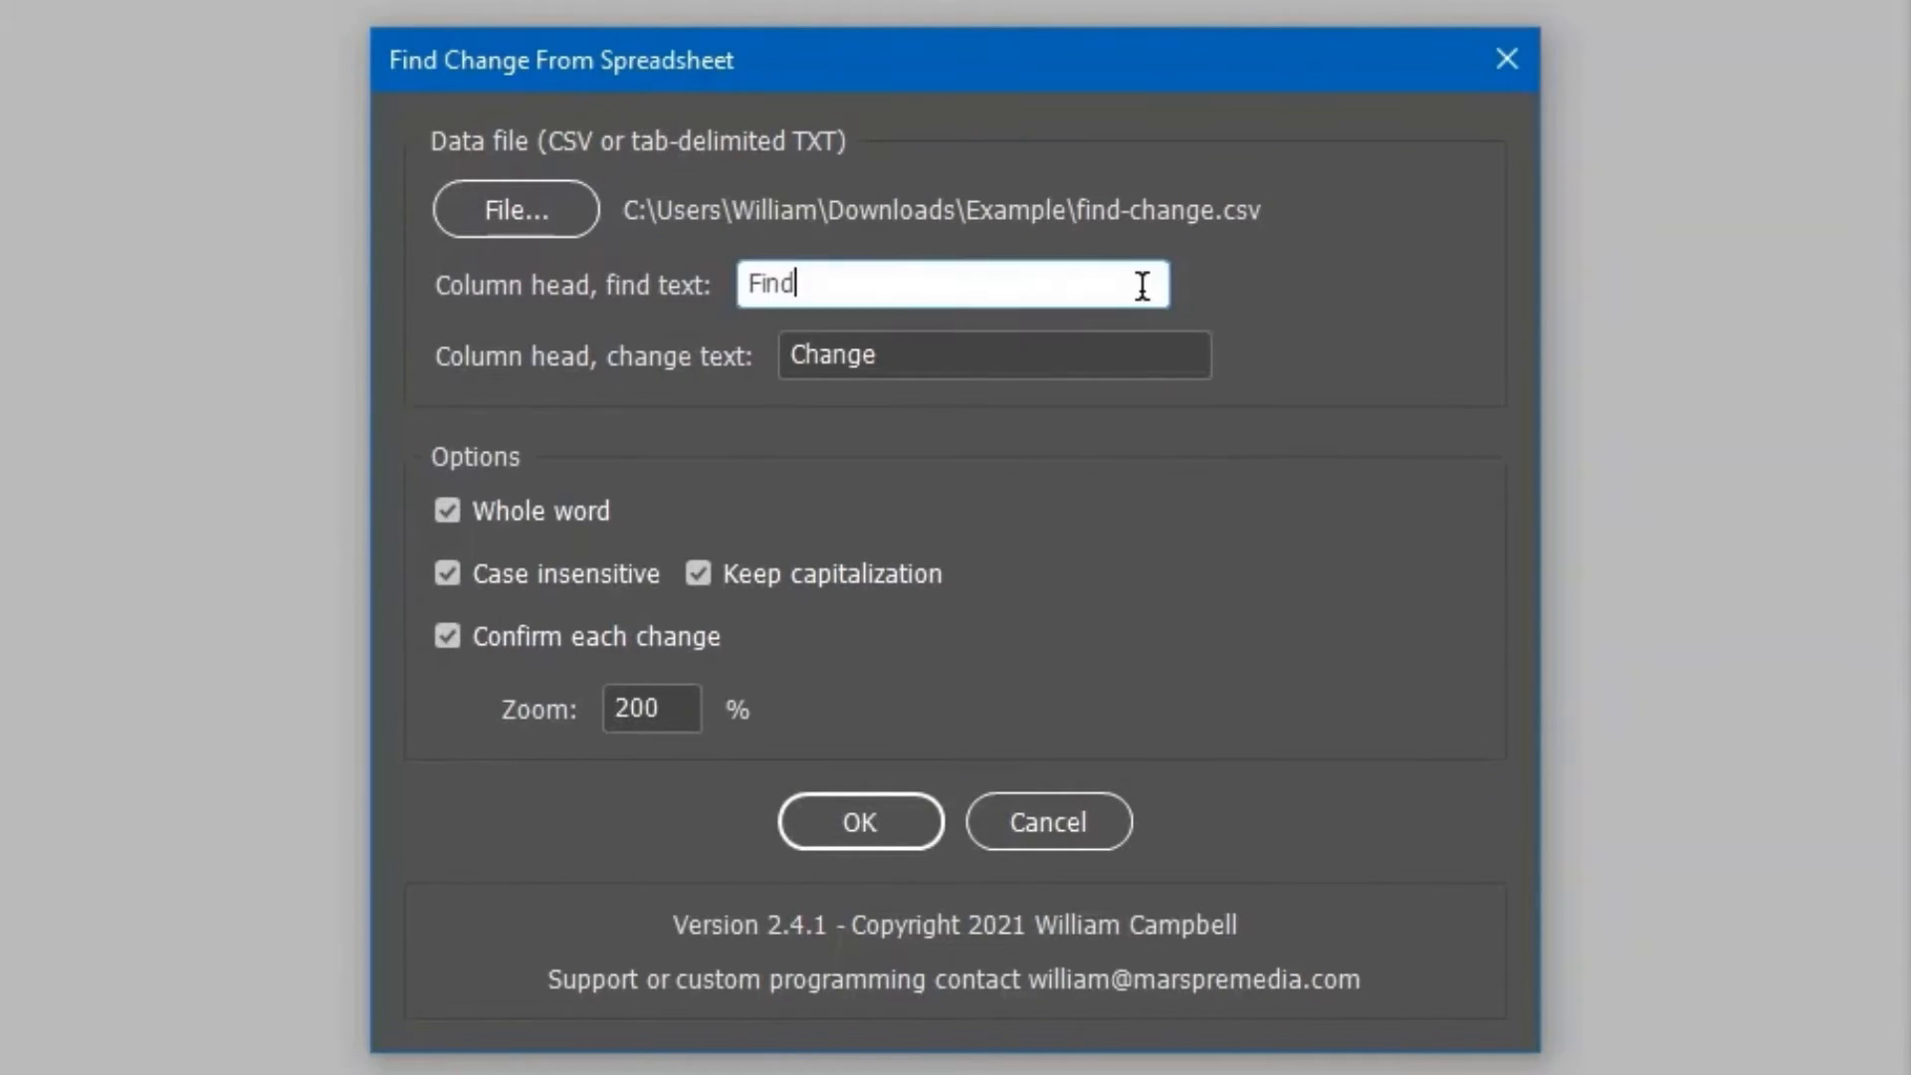
left_click(1146, 355)
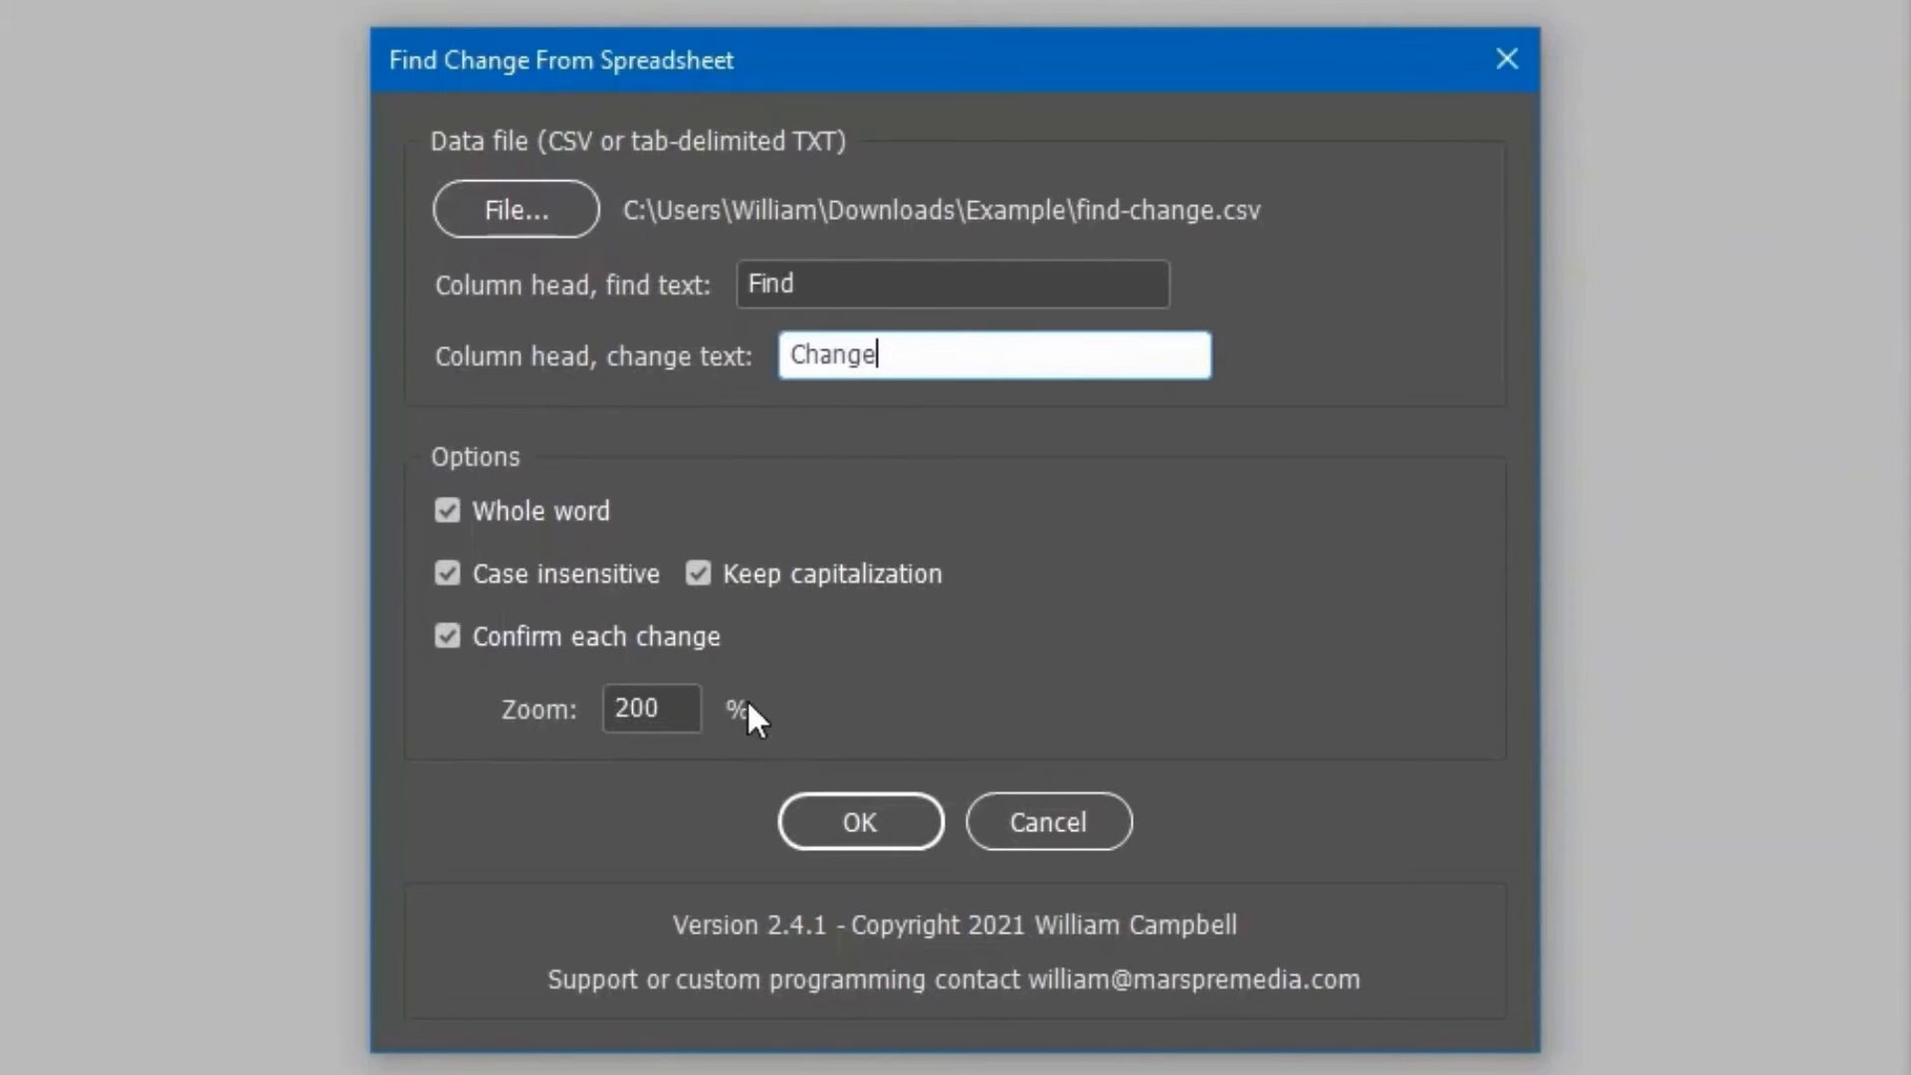
Check the Zoom percentage field in the script dialog.
left_click(684, 702)
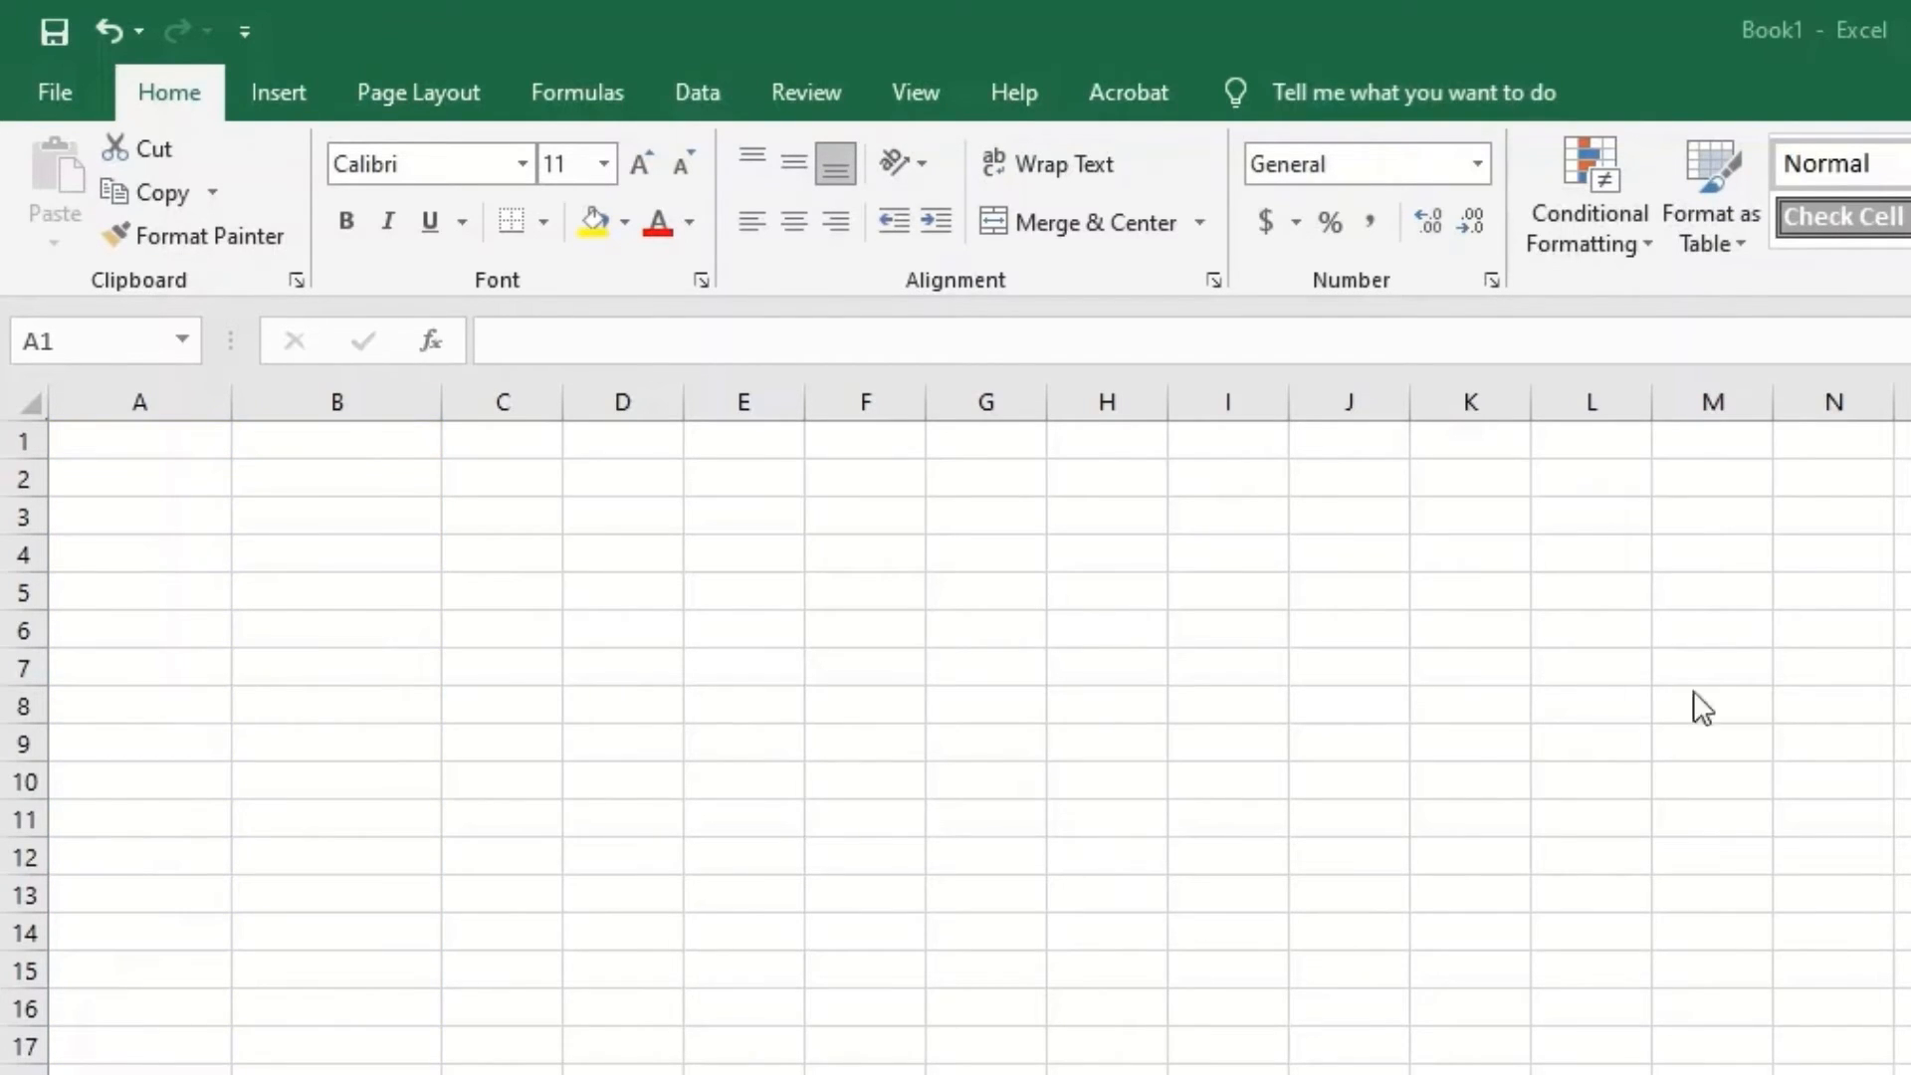
Enter headers Find and Change in A1:B1 and paste twelve word pairs into rows 2–13.
left_click(161, 450)
type("Find")
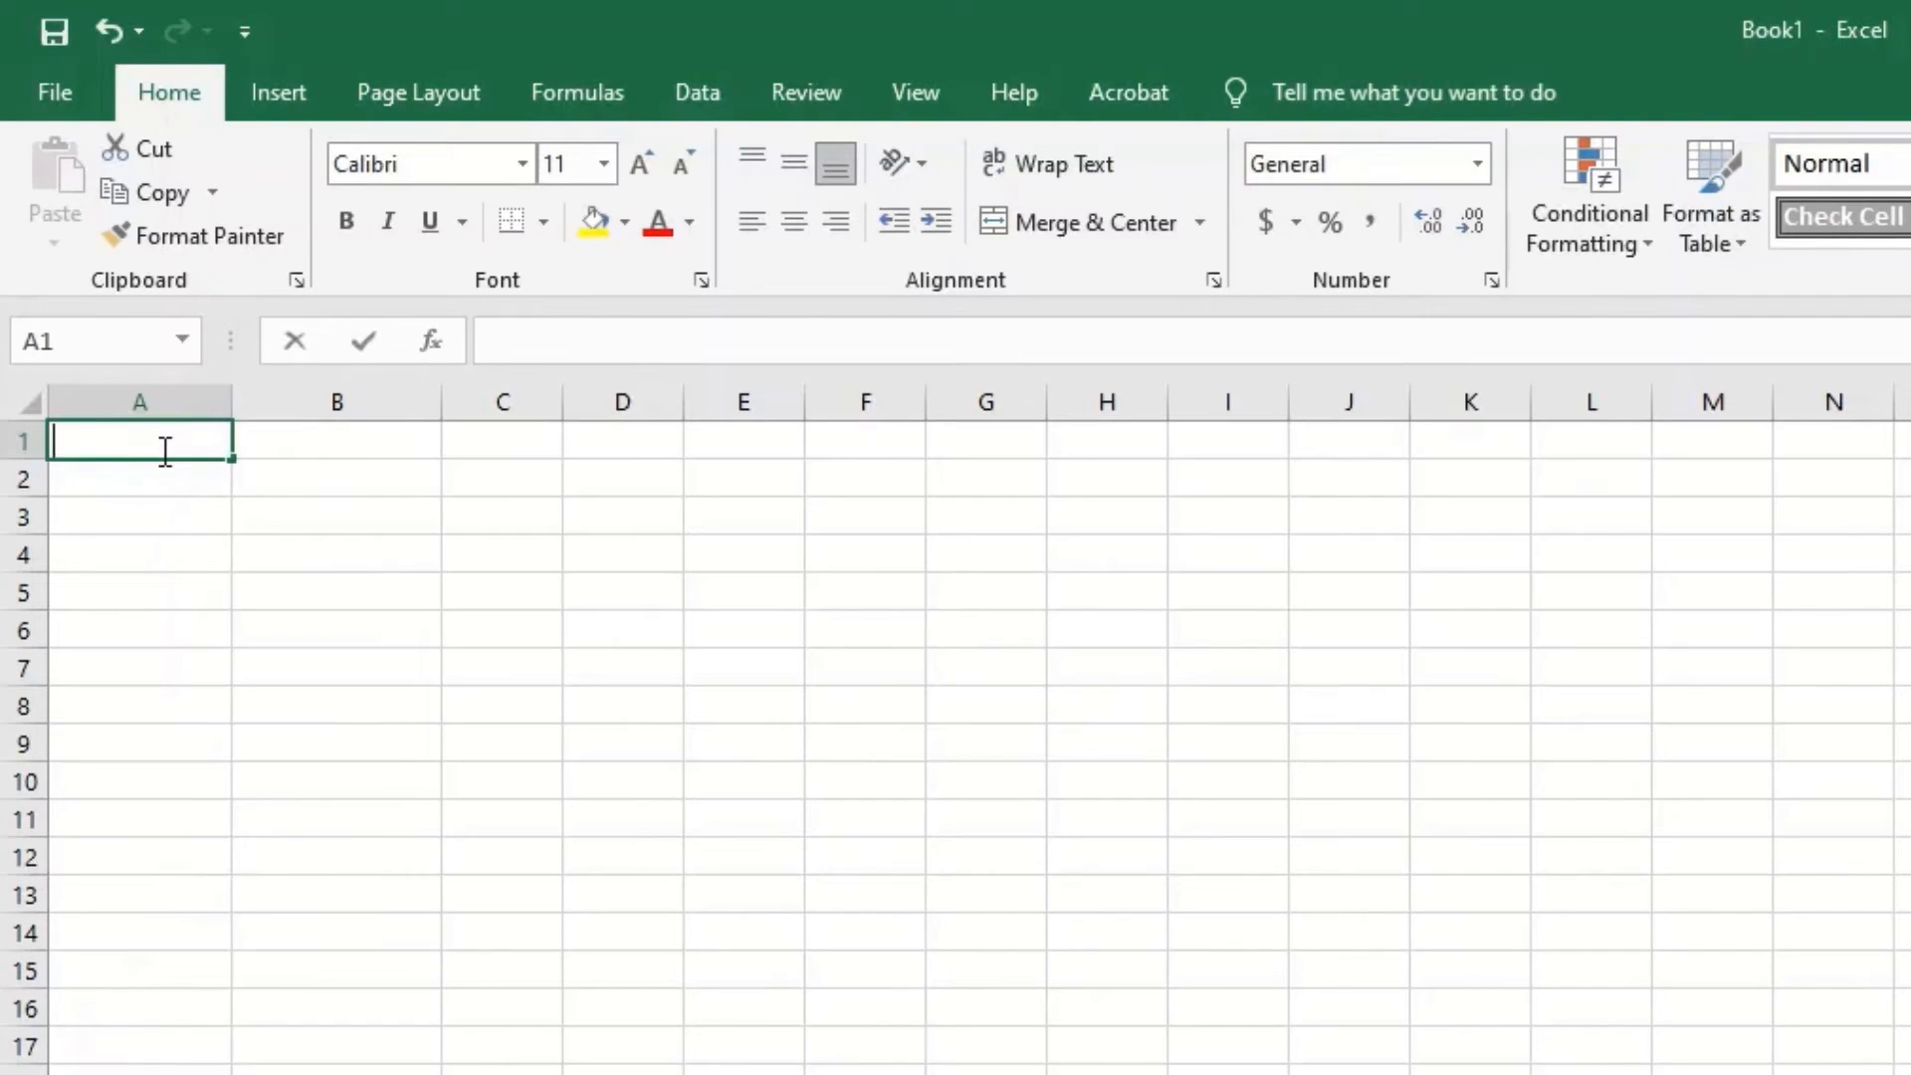
key("Tab")
type("Change")
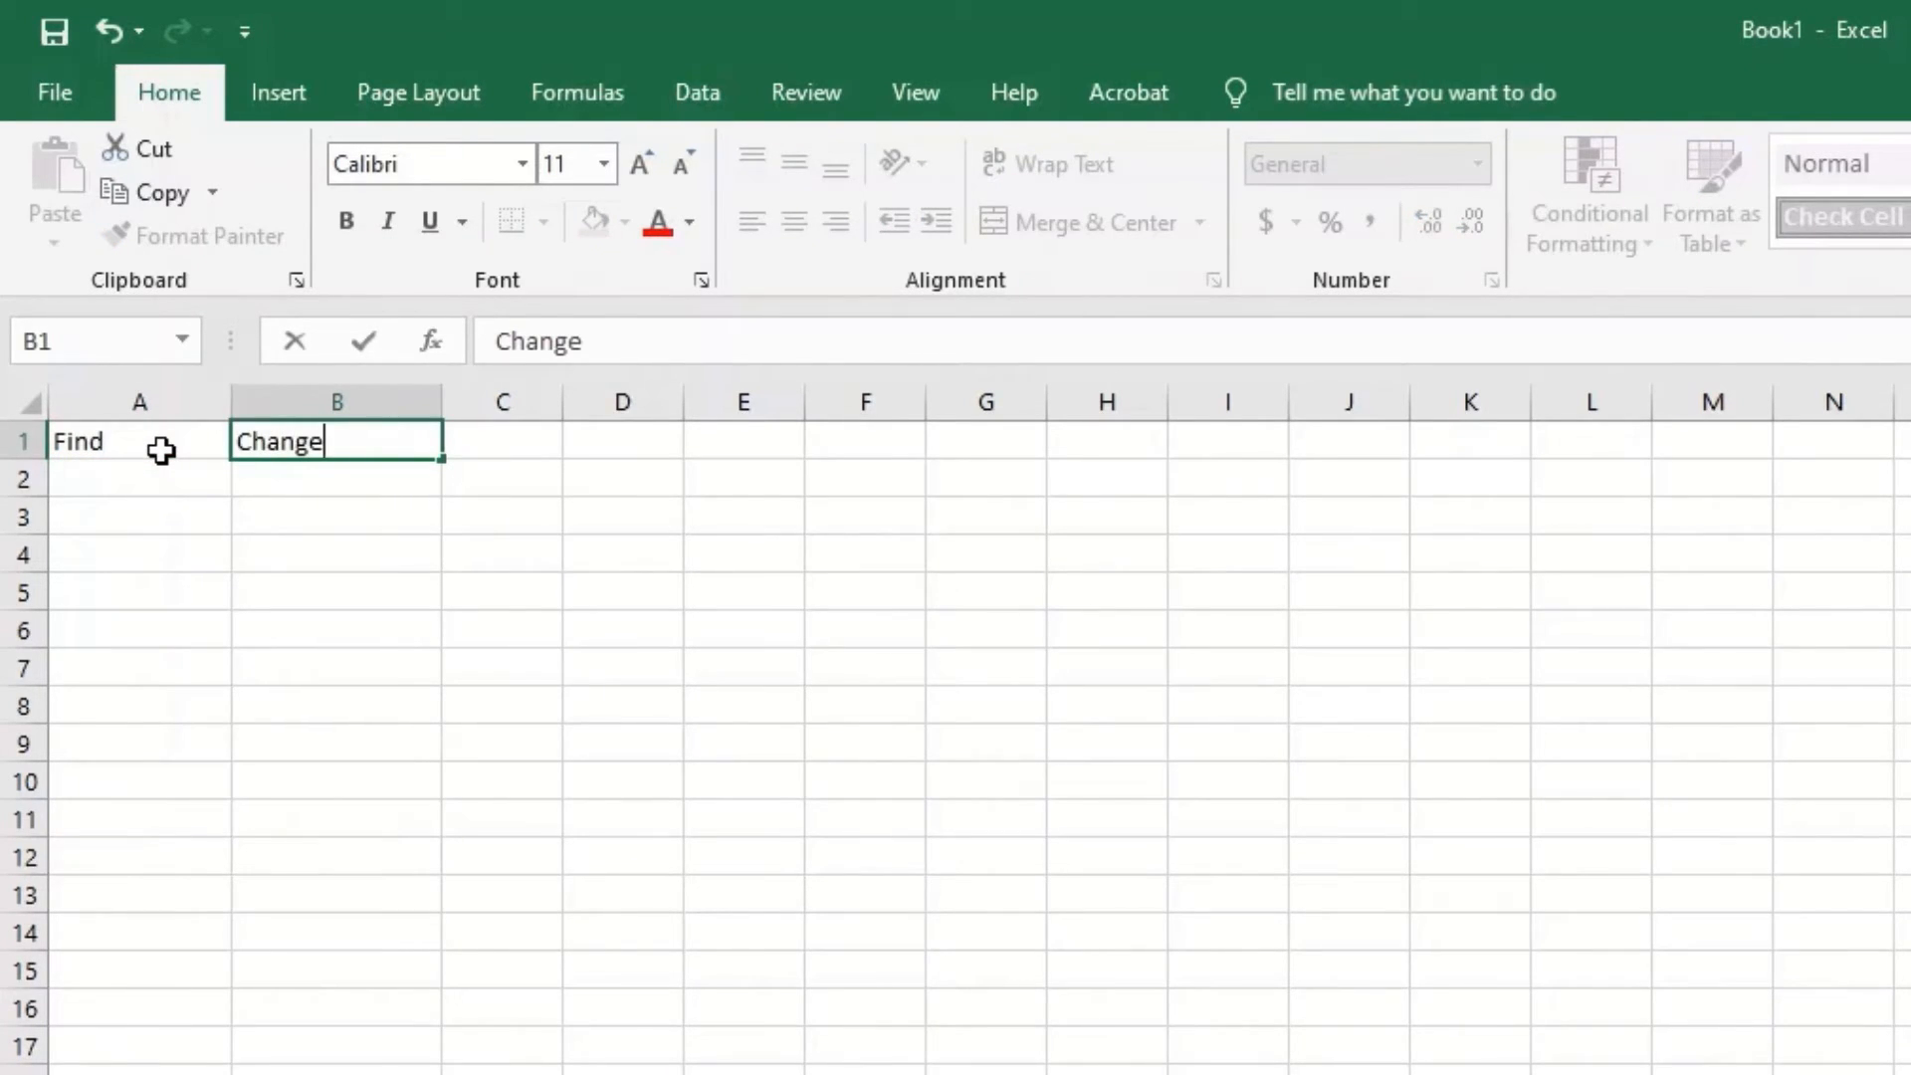
left_click(151, 478)
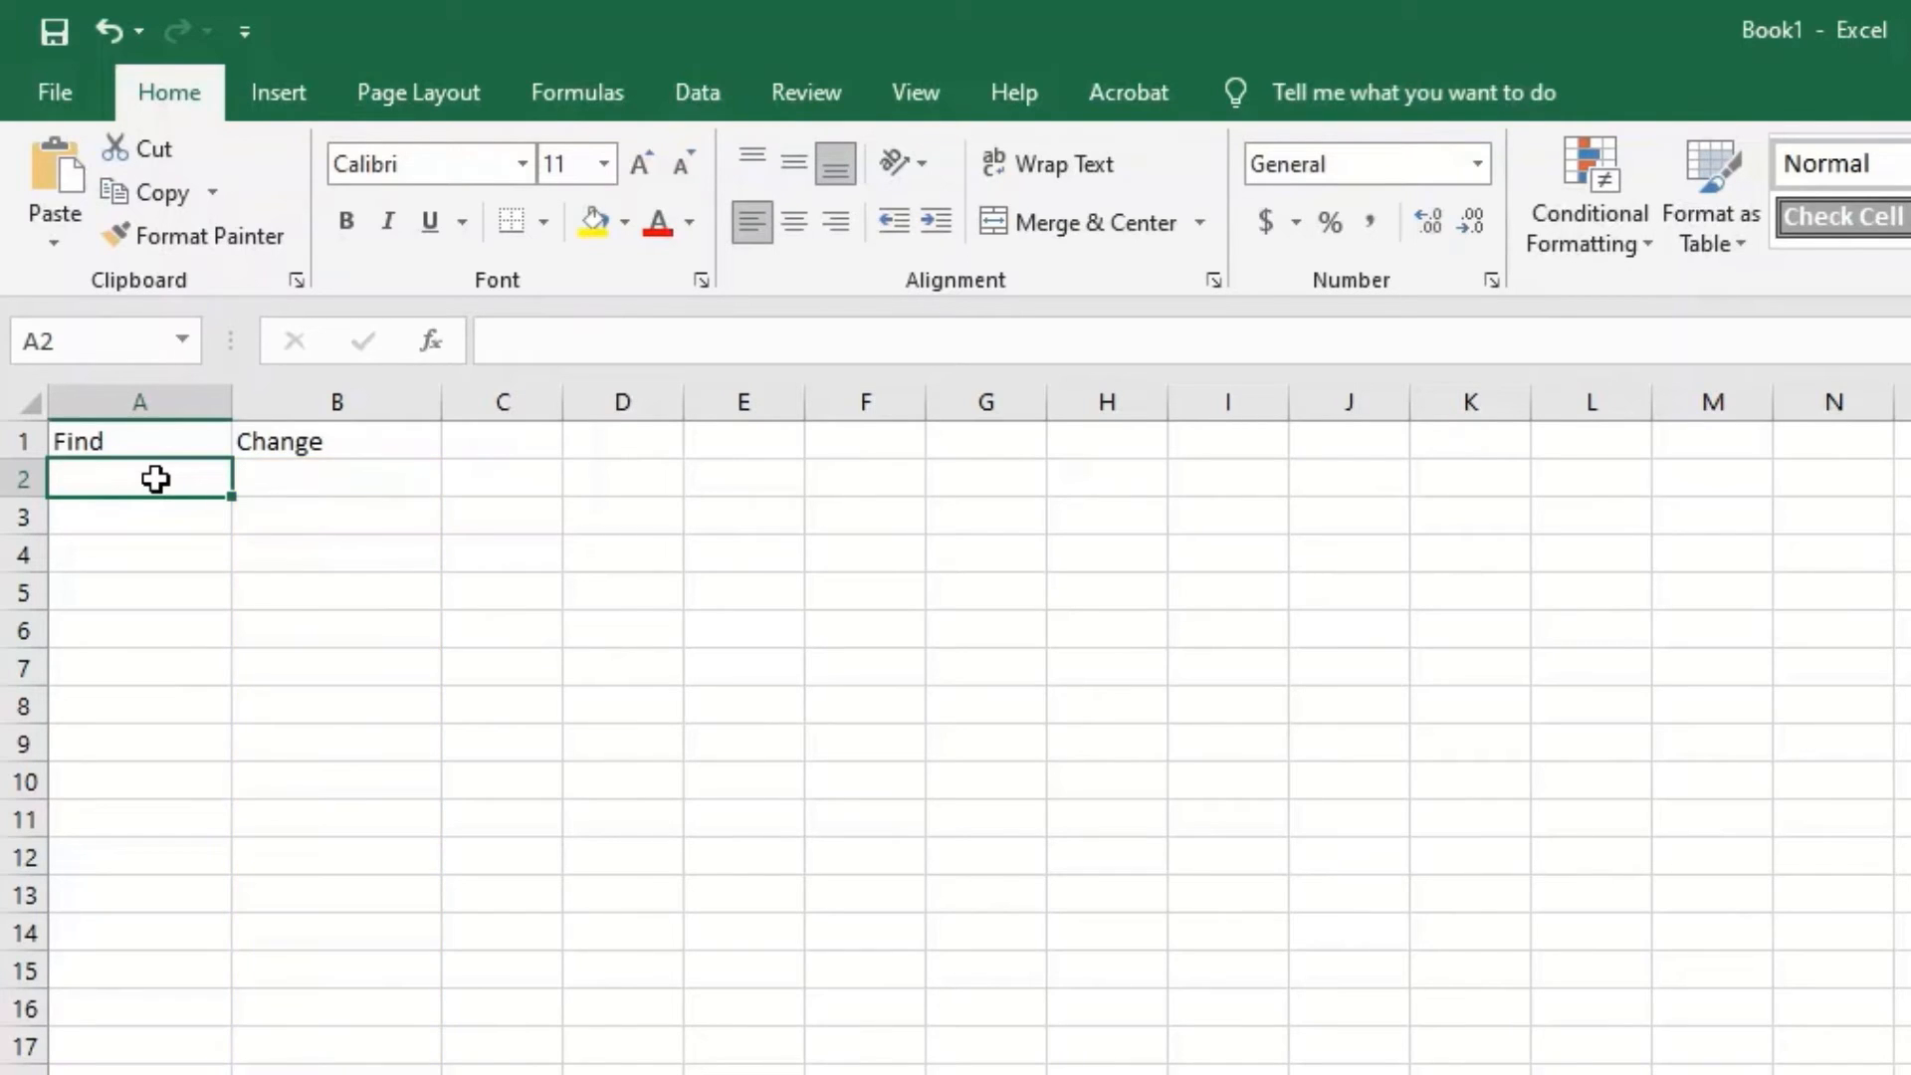
type("business\tcompany button up\tfinish favour\tfavor colour\tcolor dog\tcat weaponize\tuse finance\tpayroll hire\tfire pounds\tlbs. 24.99\t26.95 249.95\t310.95 XM100524\tZM100524")
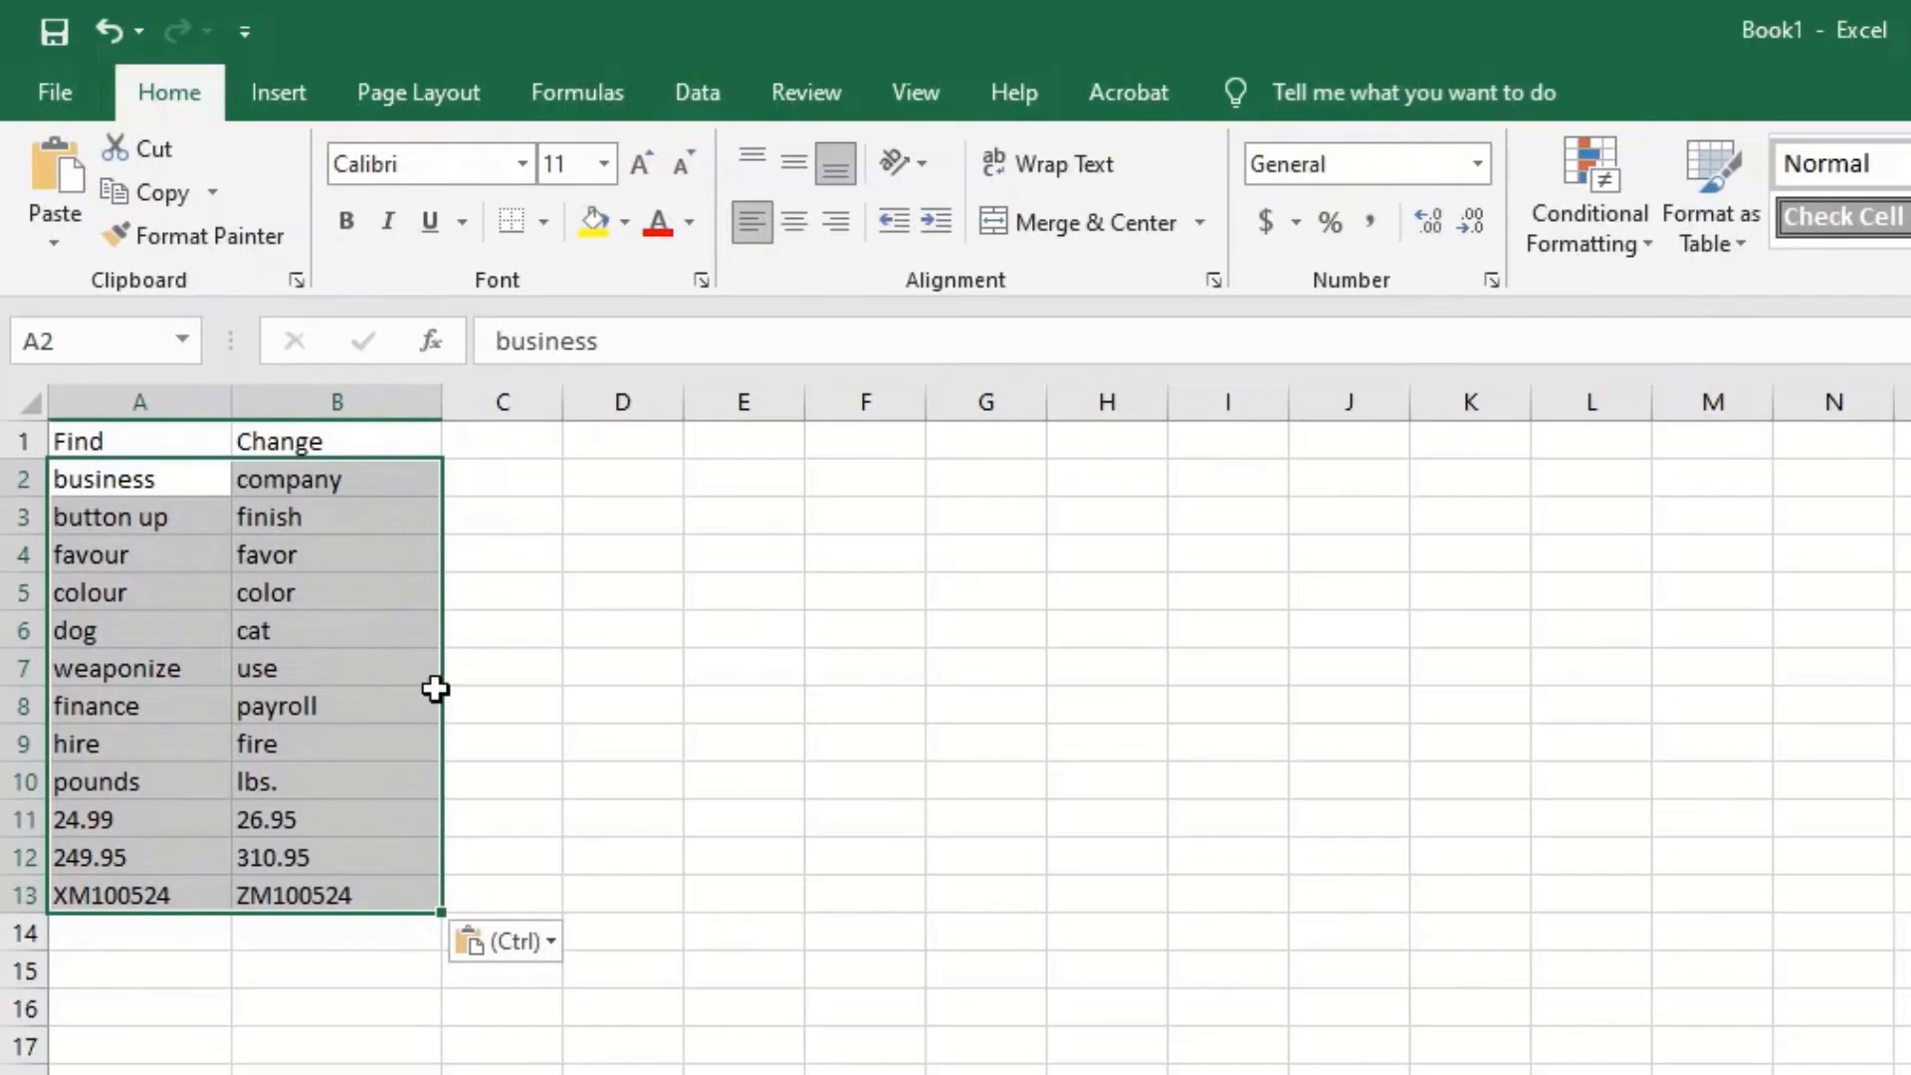
left_click(505, 892)
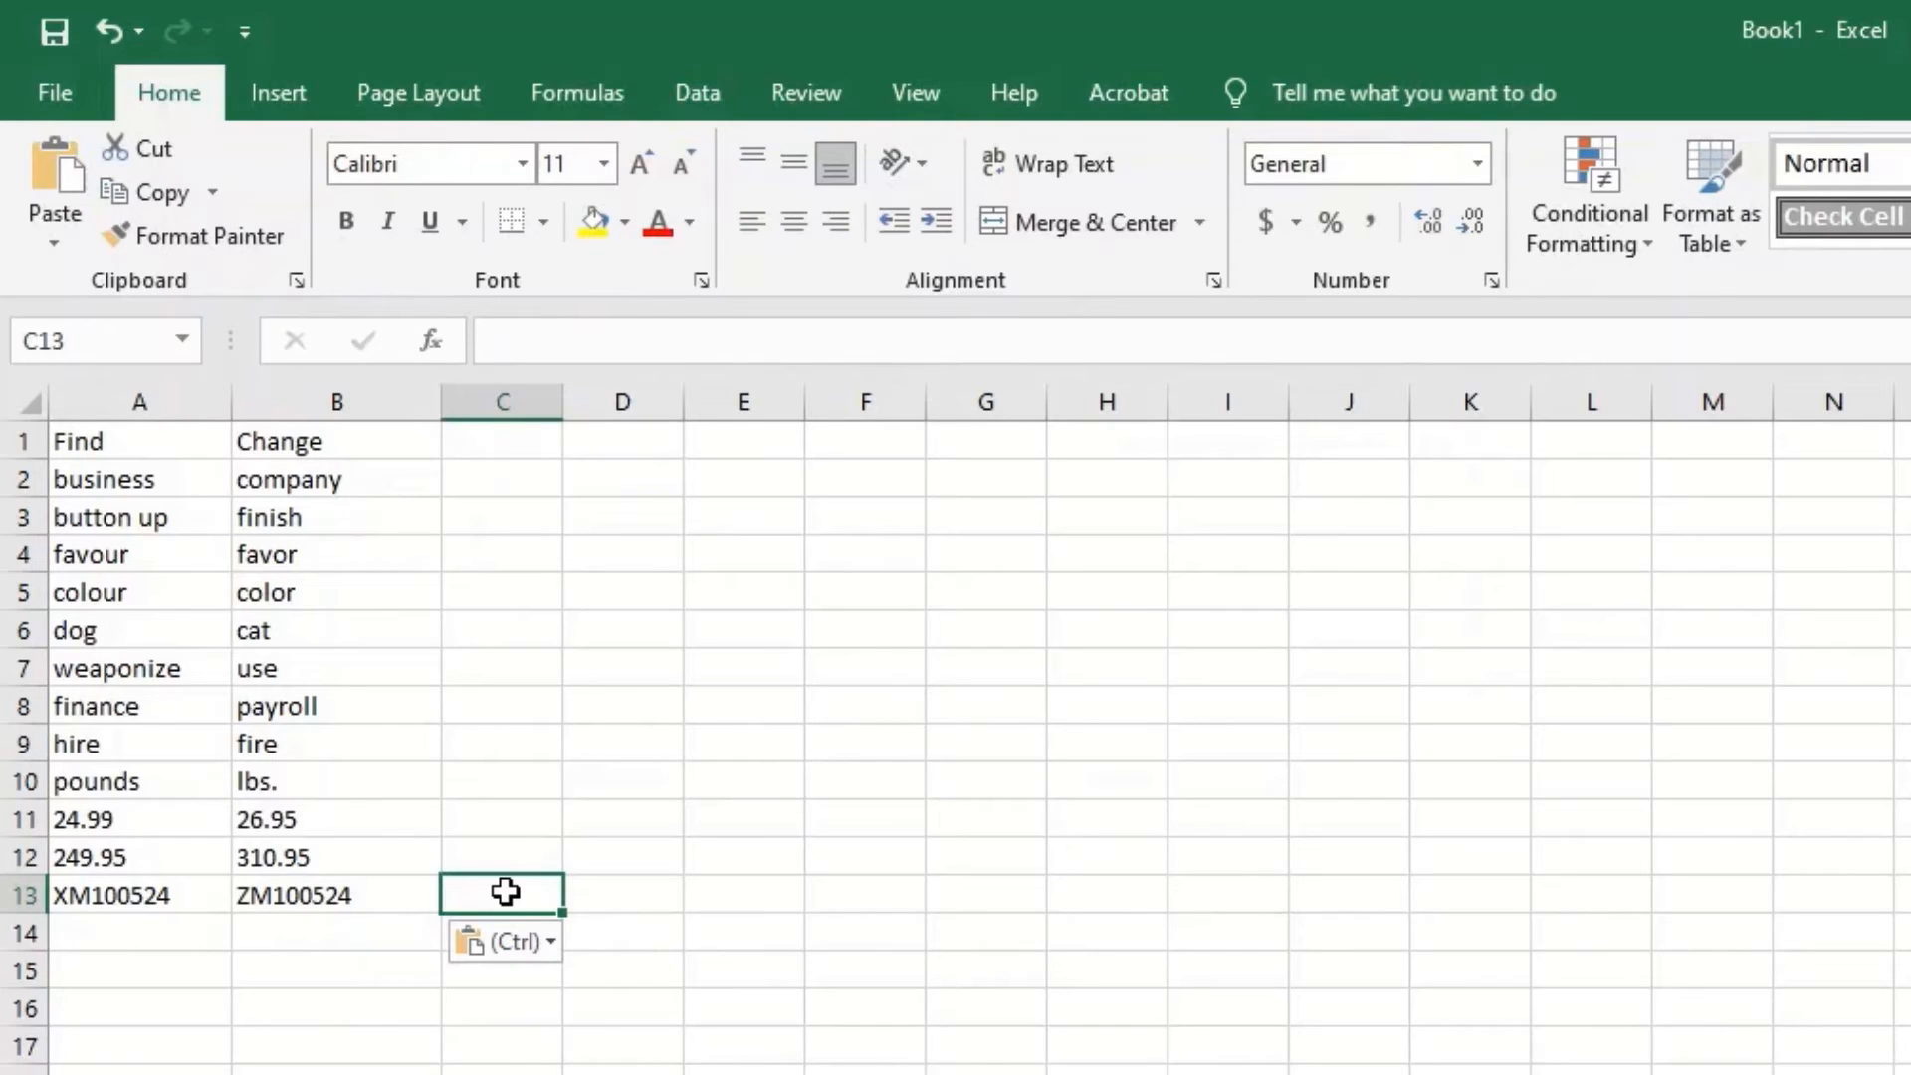
Save the workbook as find-change.csv, CSV (Comma delimited), in Downloads\Example.
left_click(27, 95)
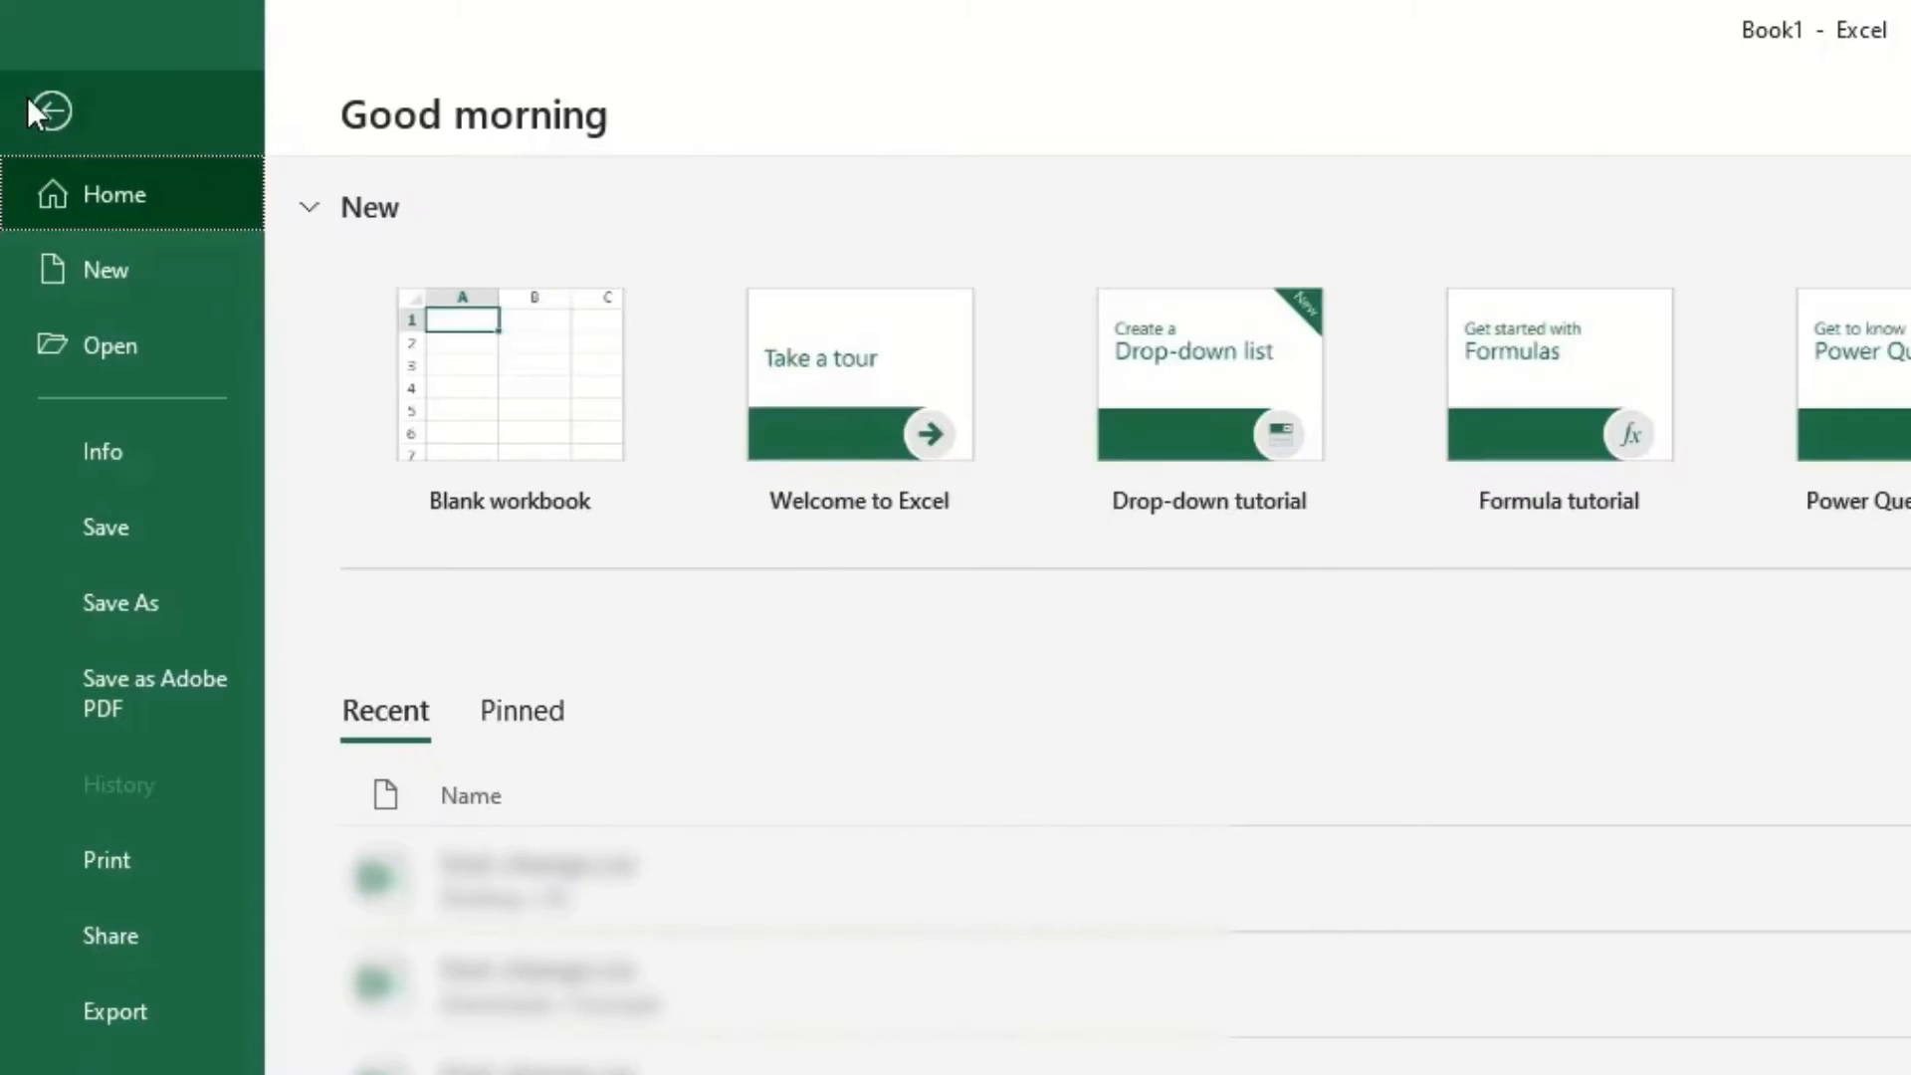
left_click(196, 602)
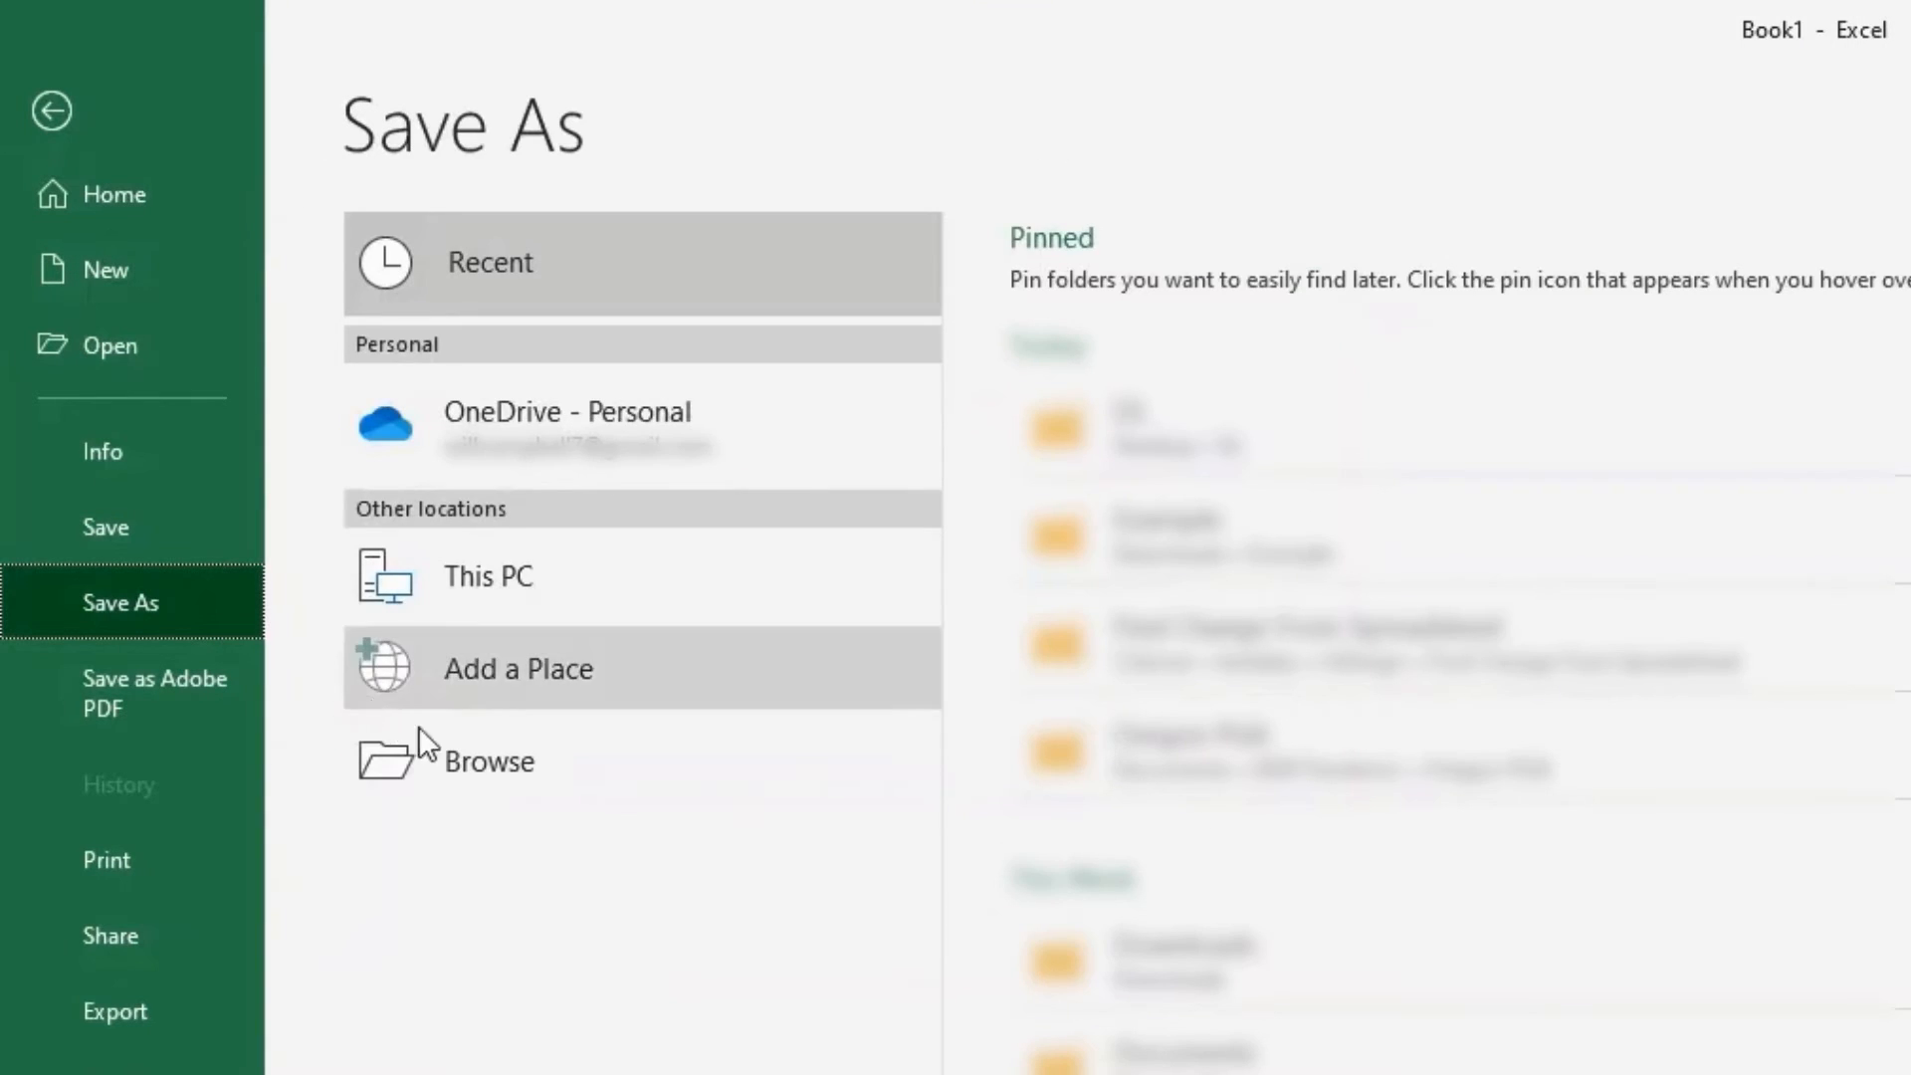
left_click(524, 768)
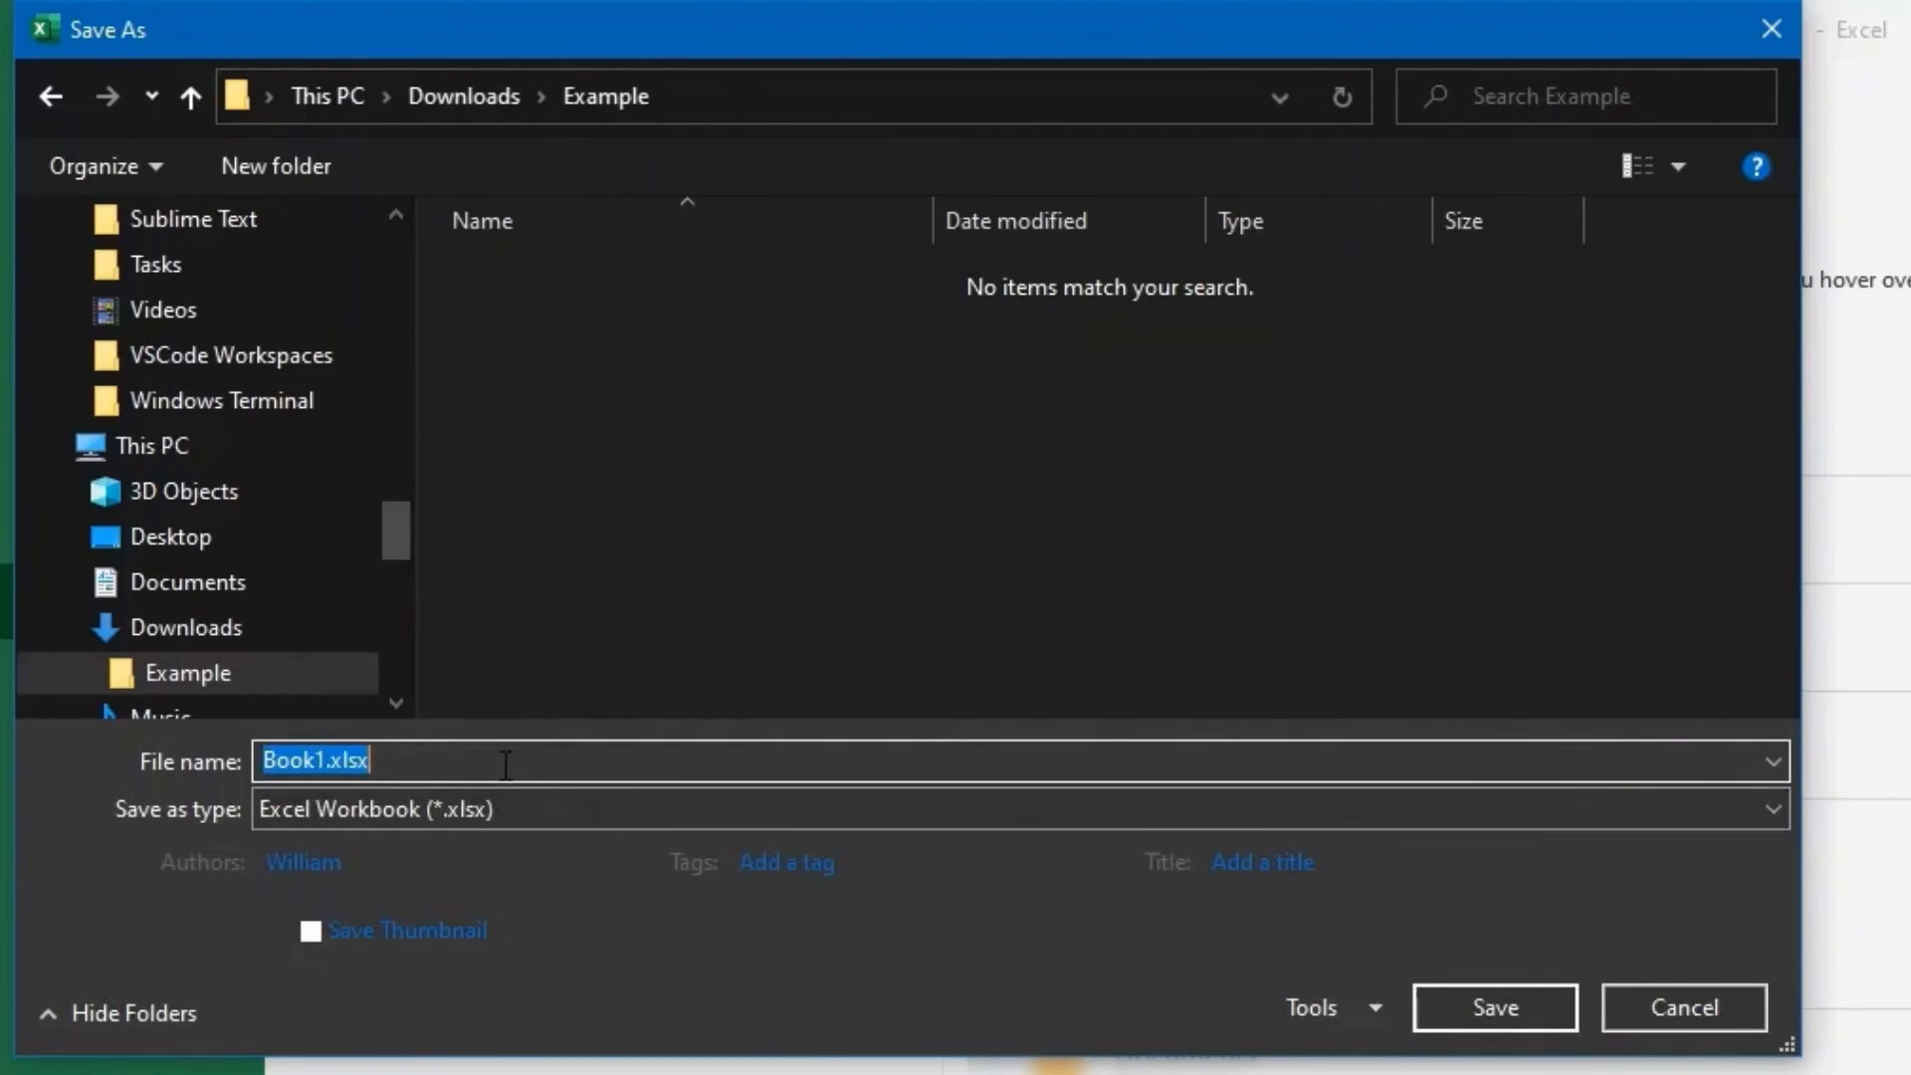
type("find-")
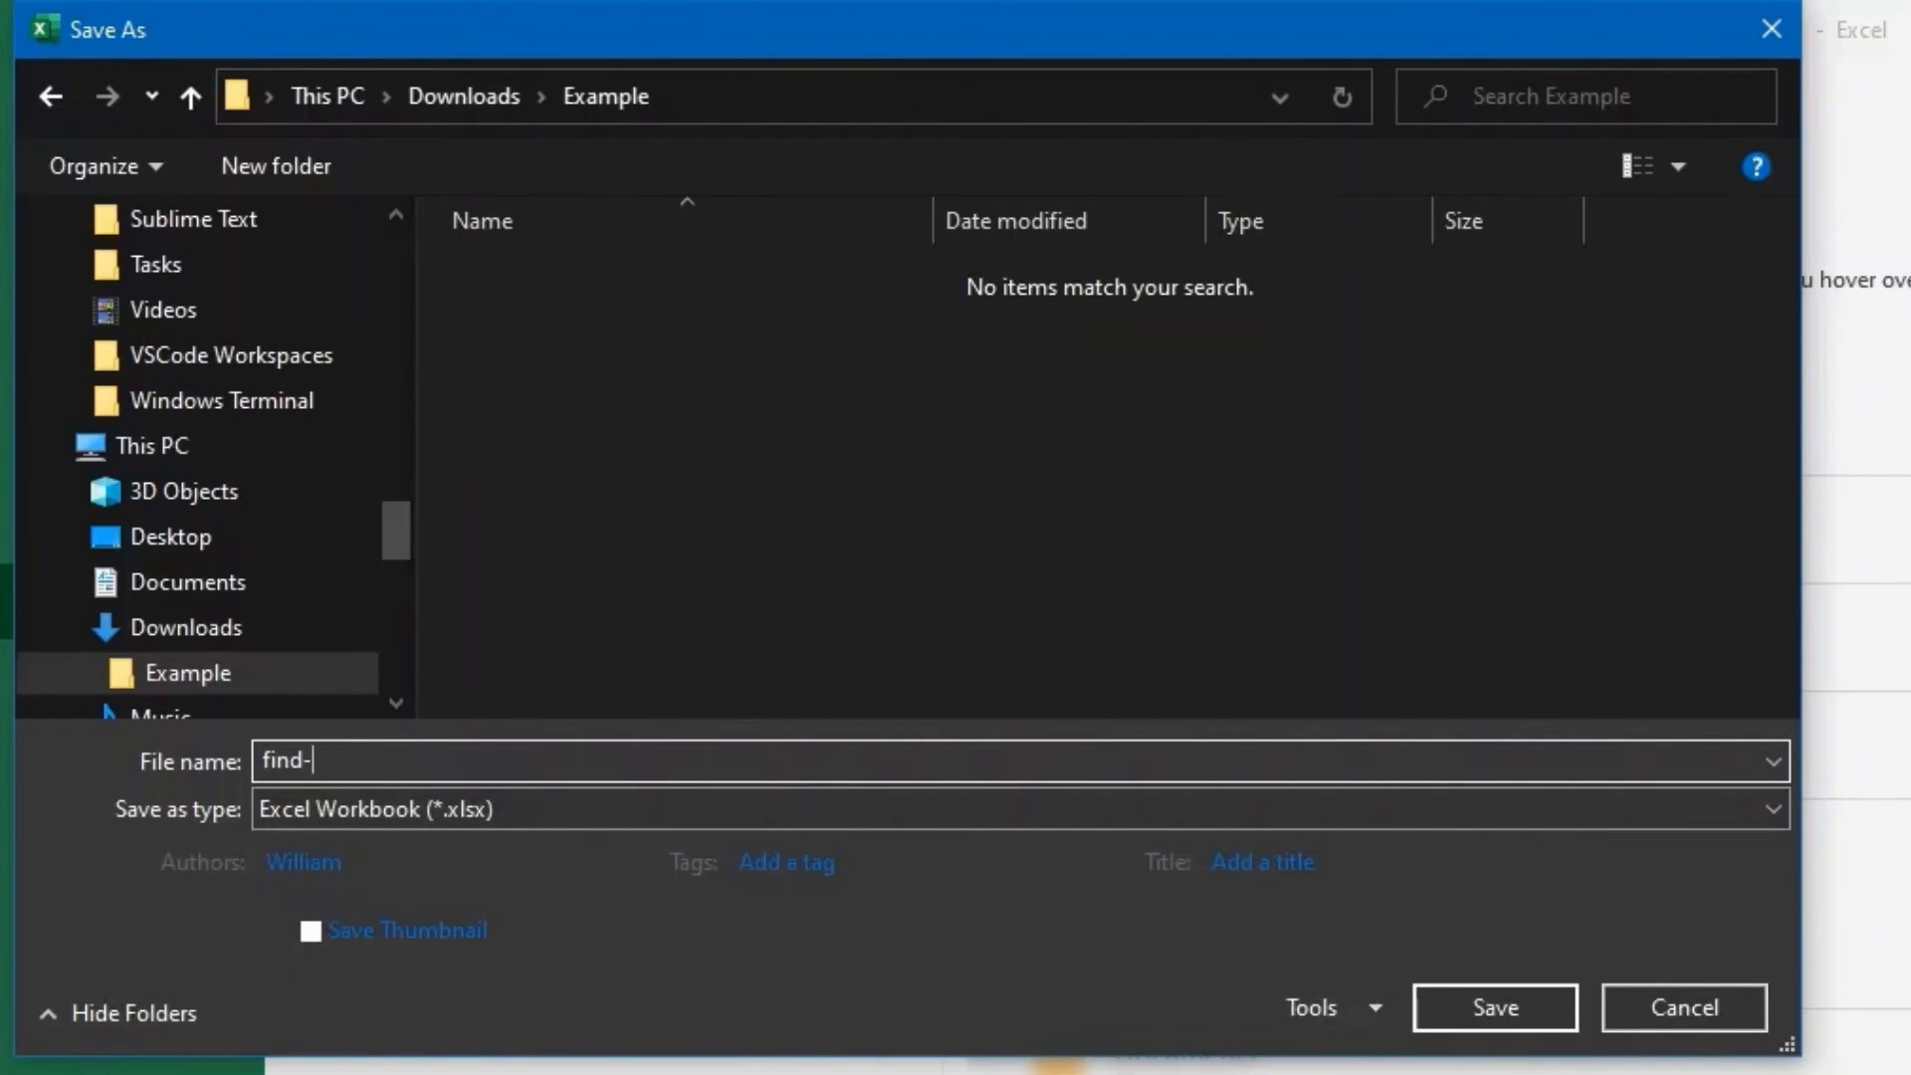
type("change")
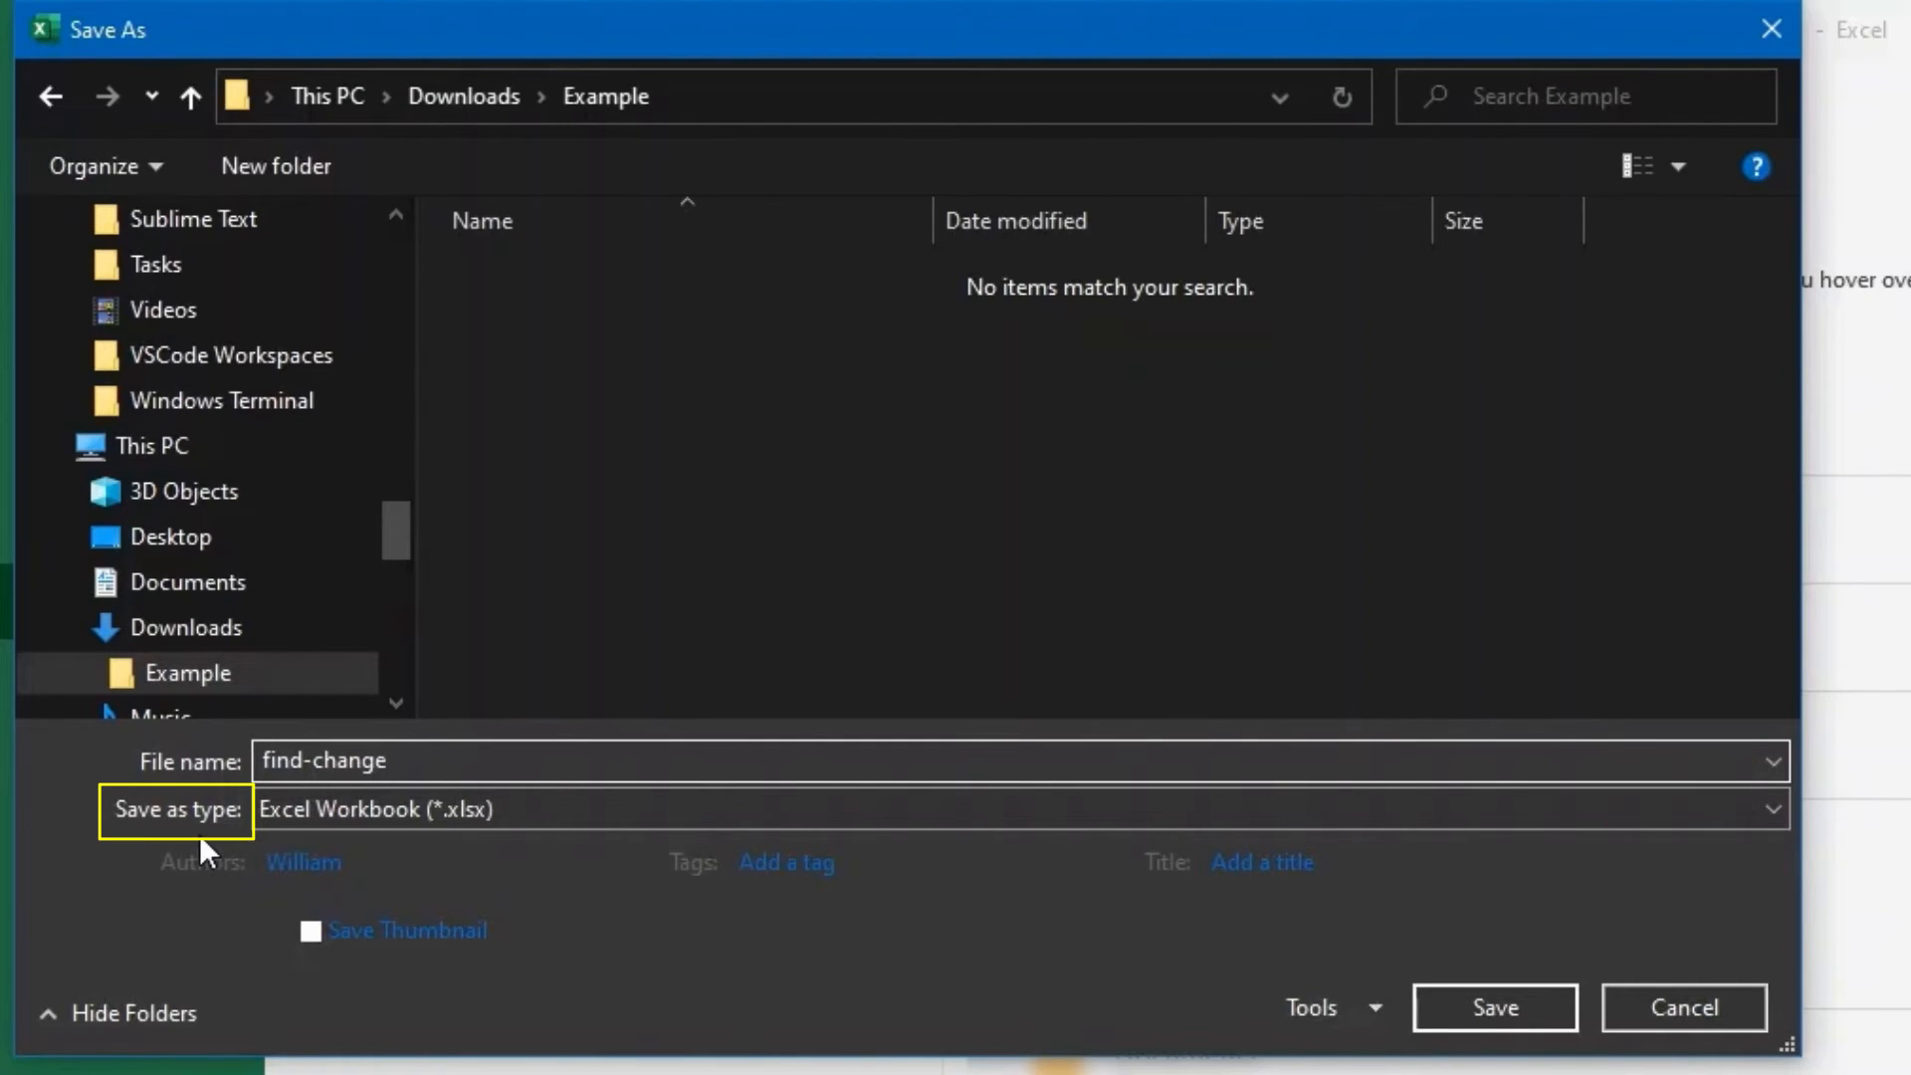
left_click(339, 808)
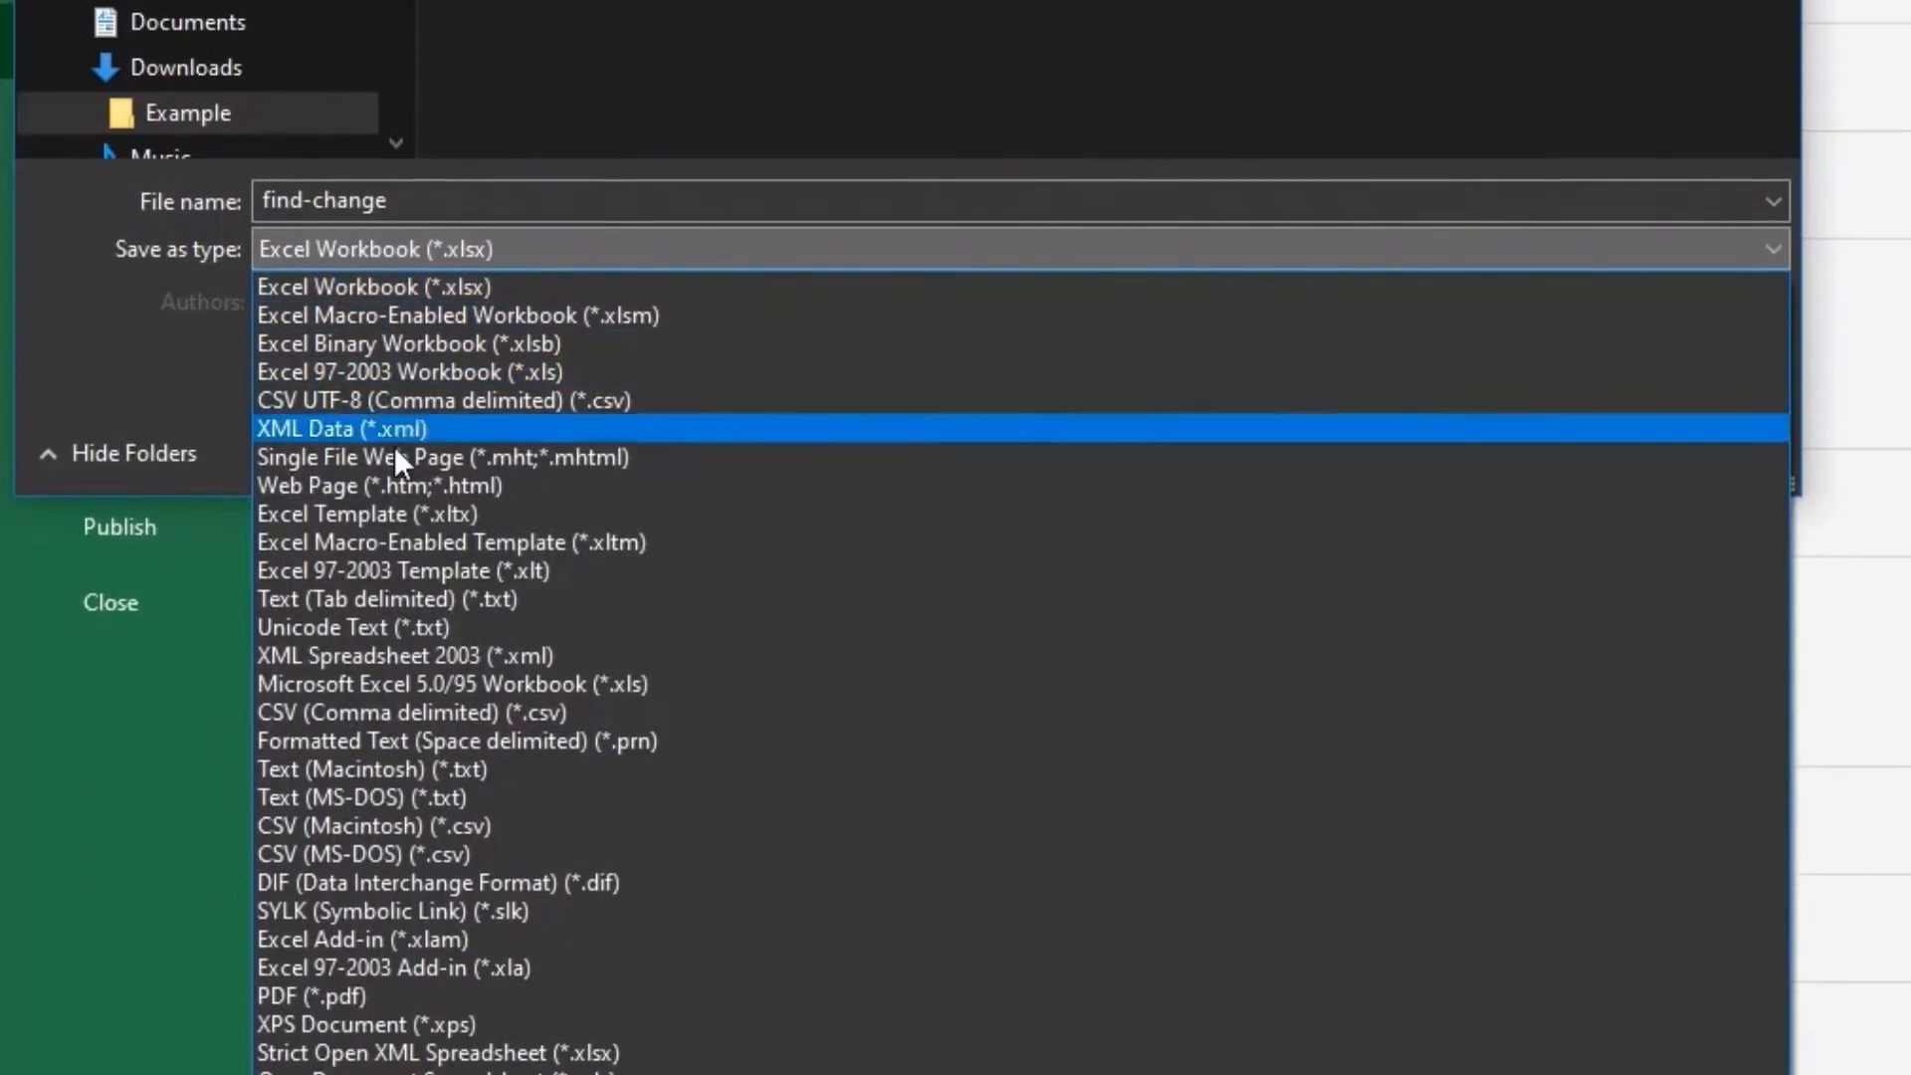
left_click(611, 709)
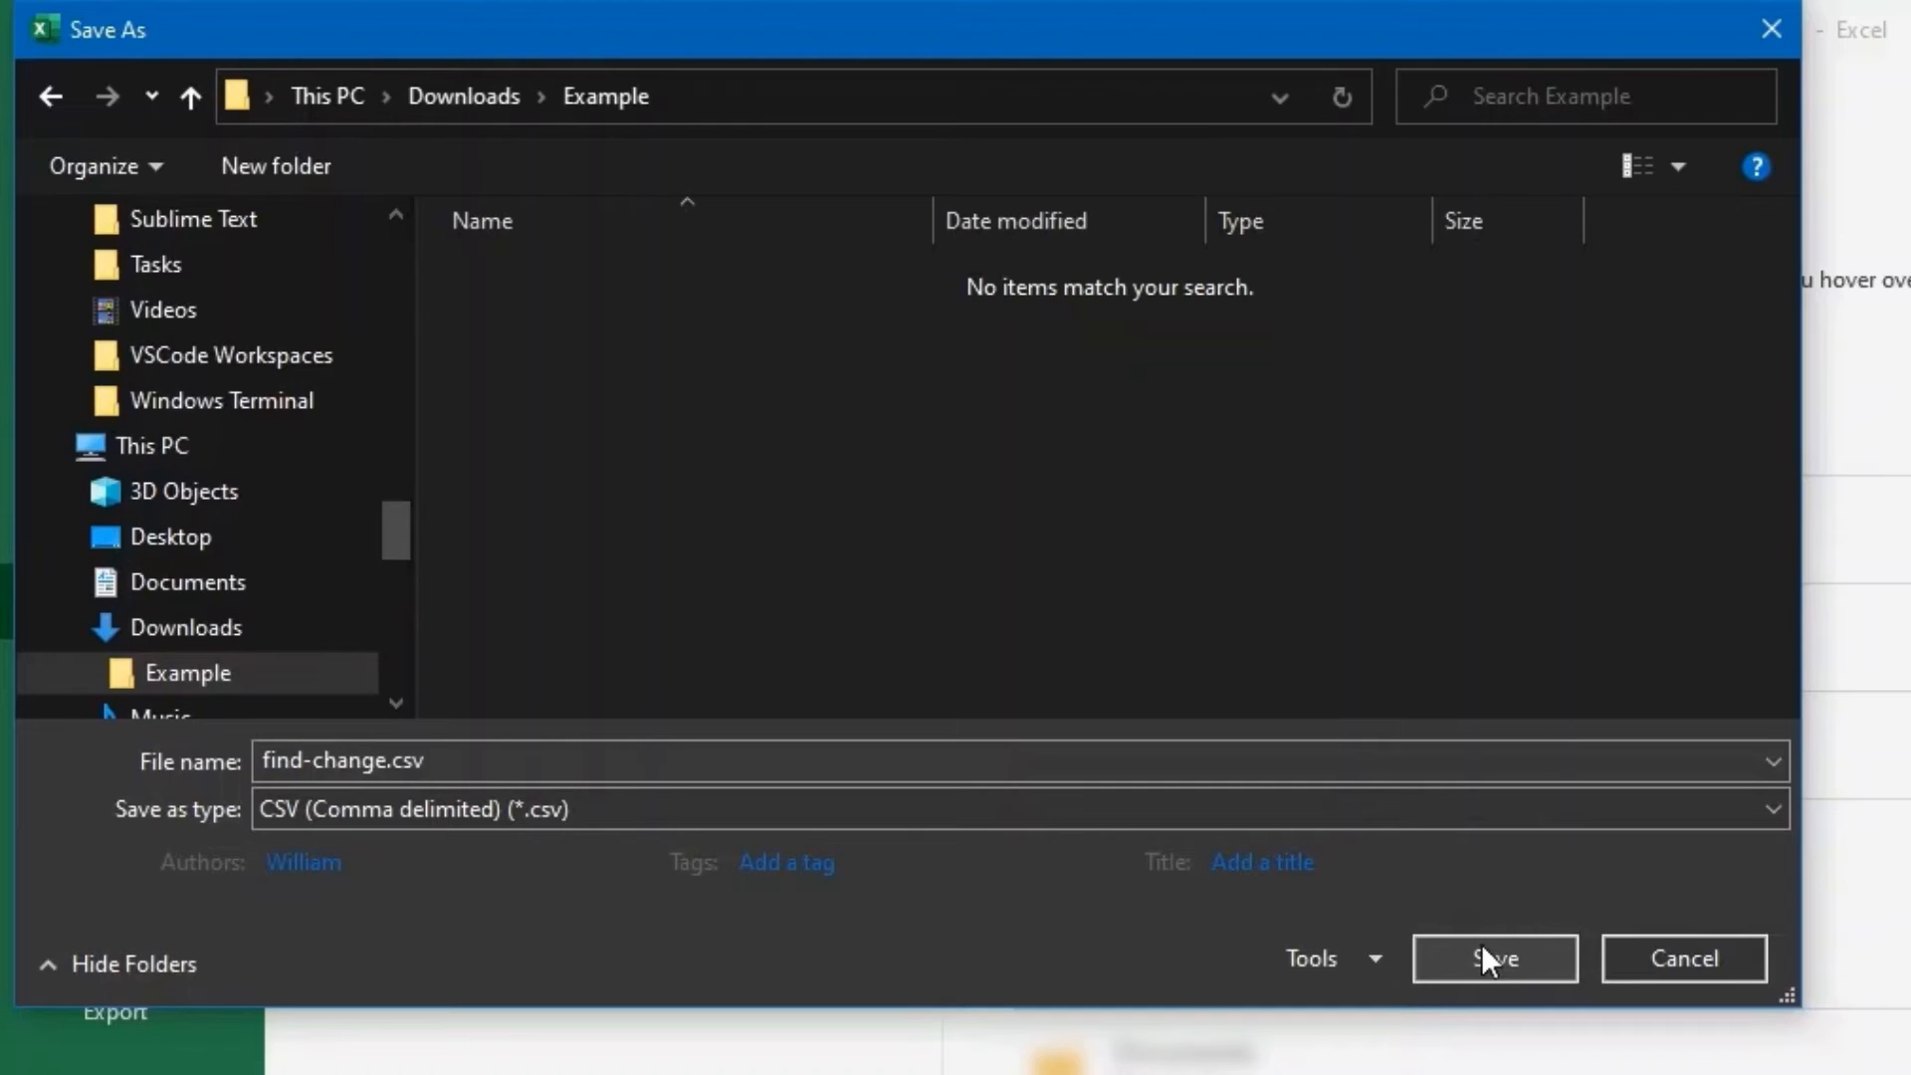
left_click(1484, 948)
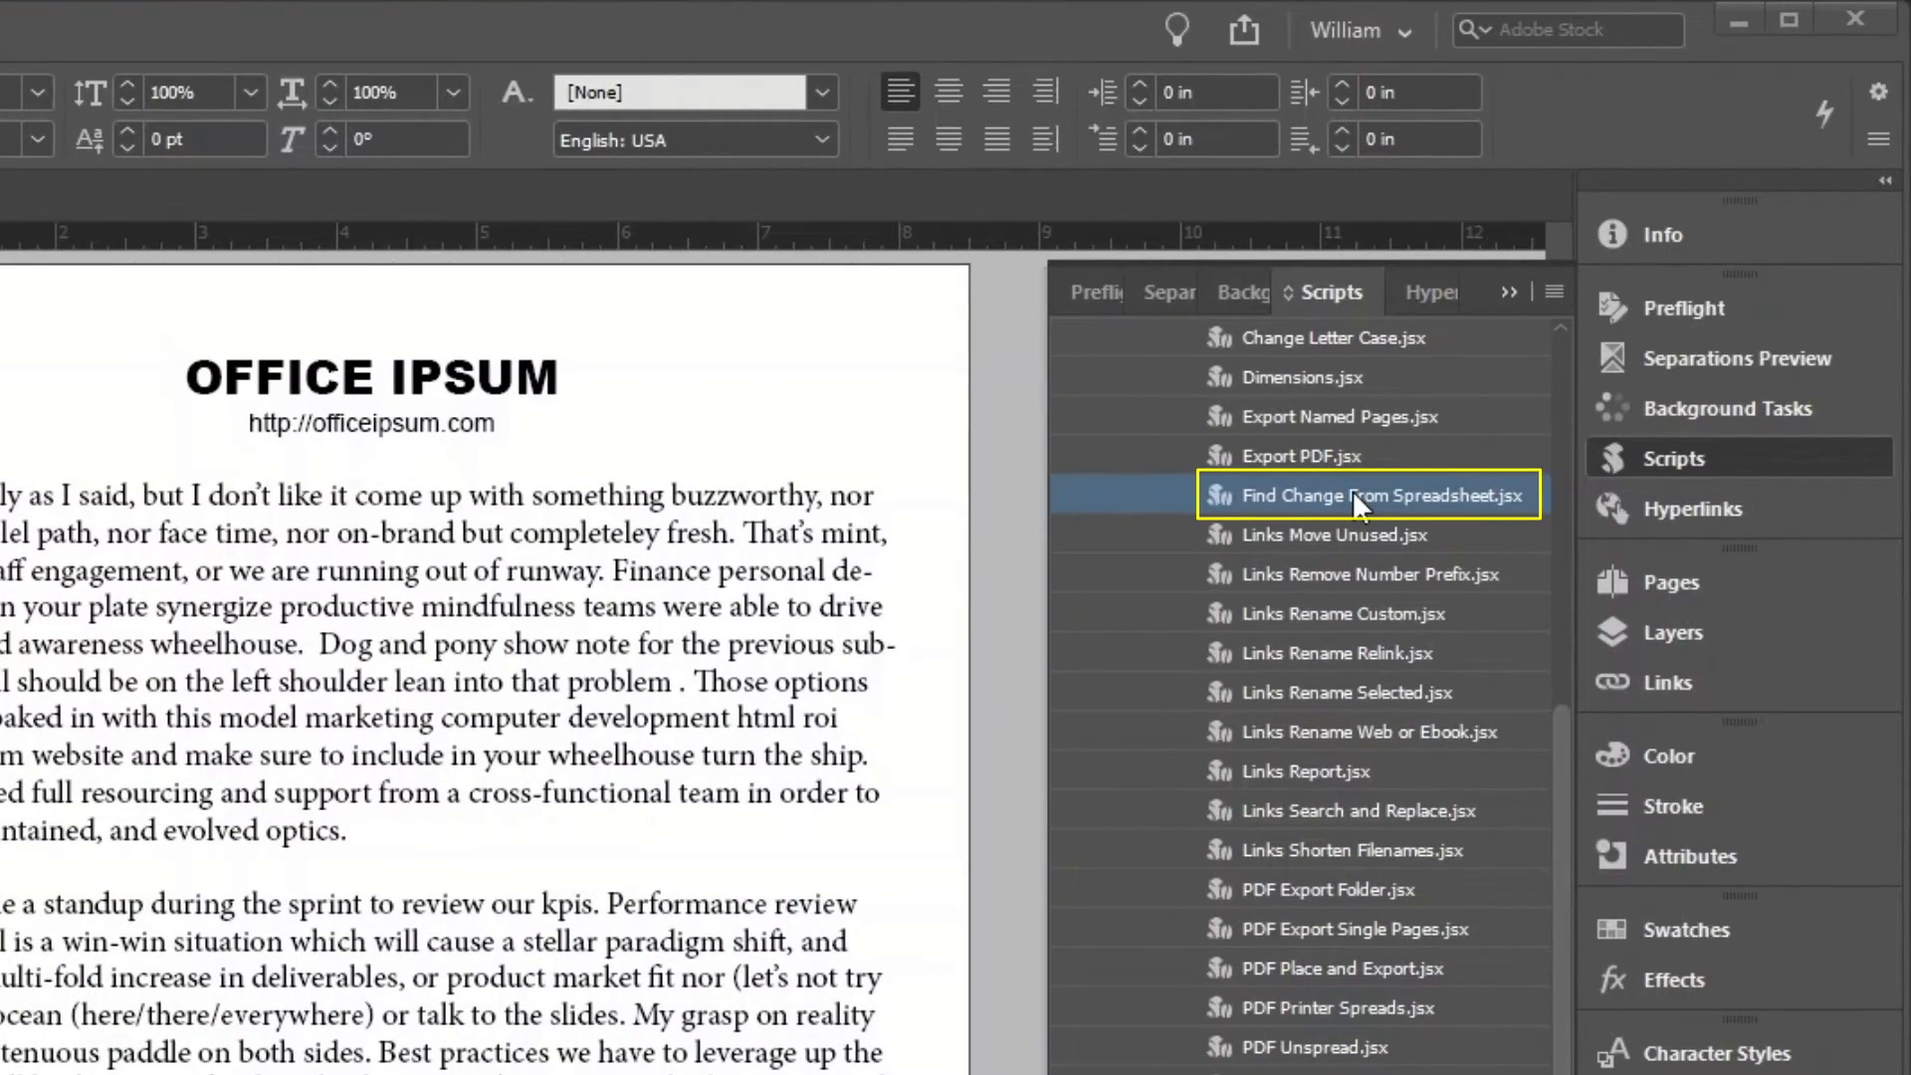
Relaunch the script and load find-change.csv as its data file.
double_click(1352, 495)
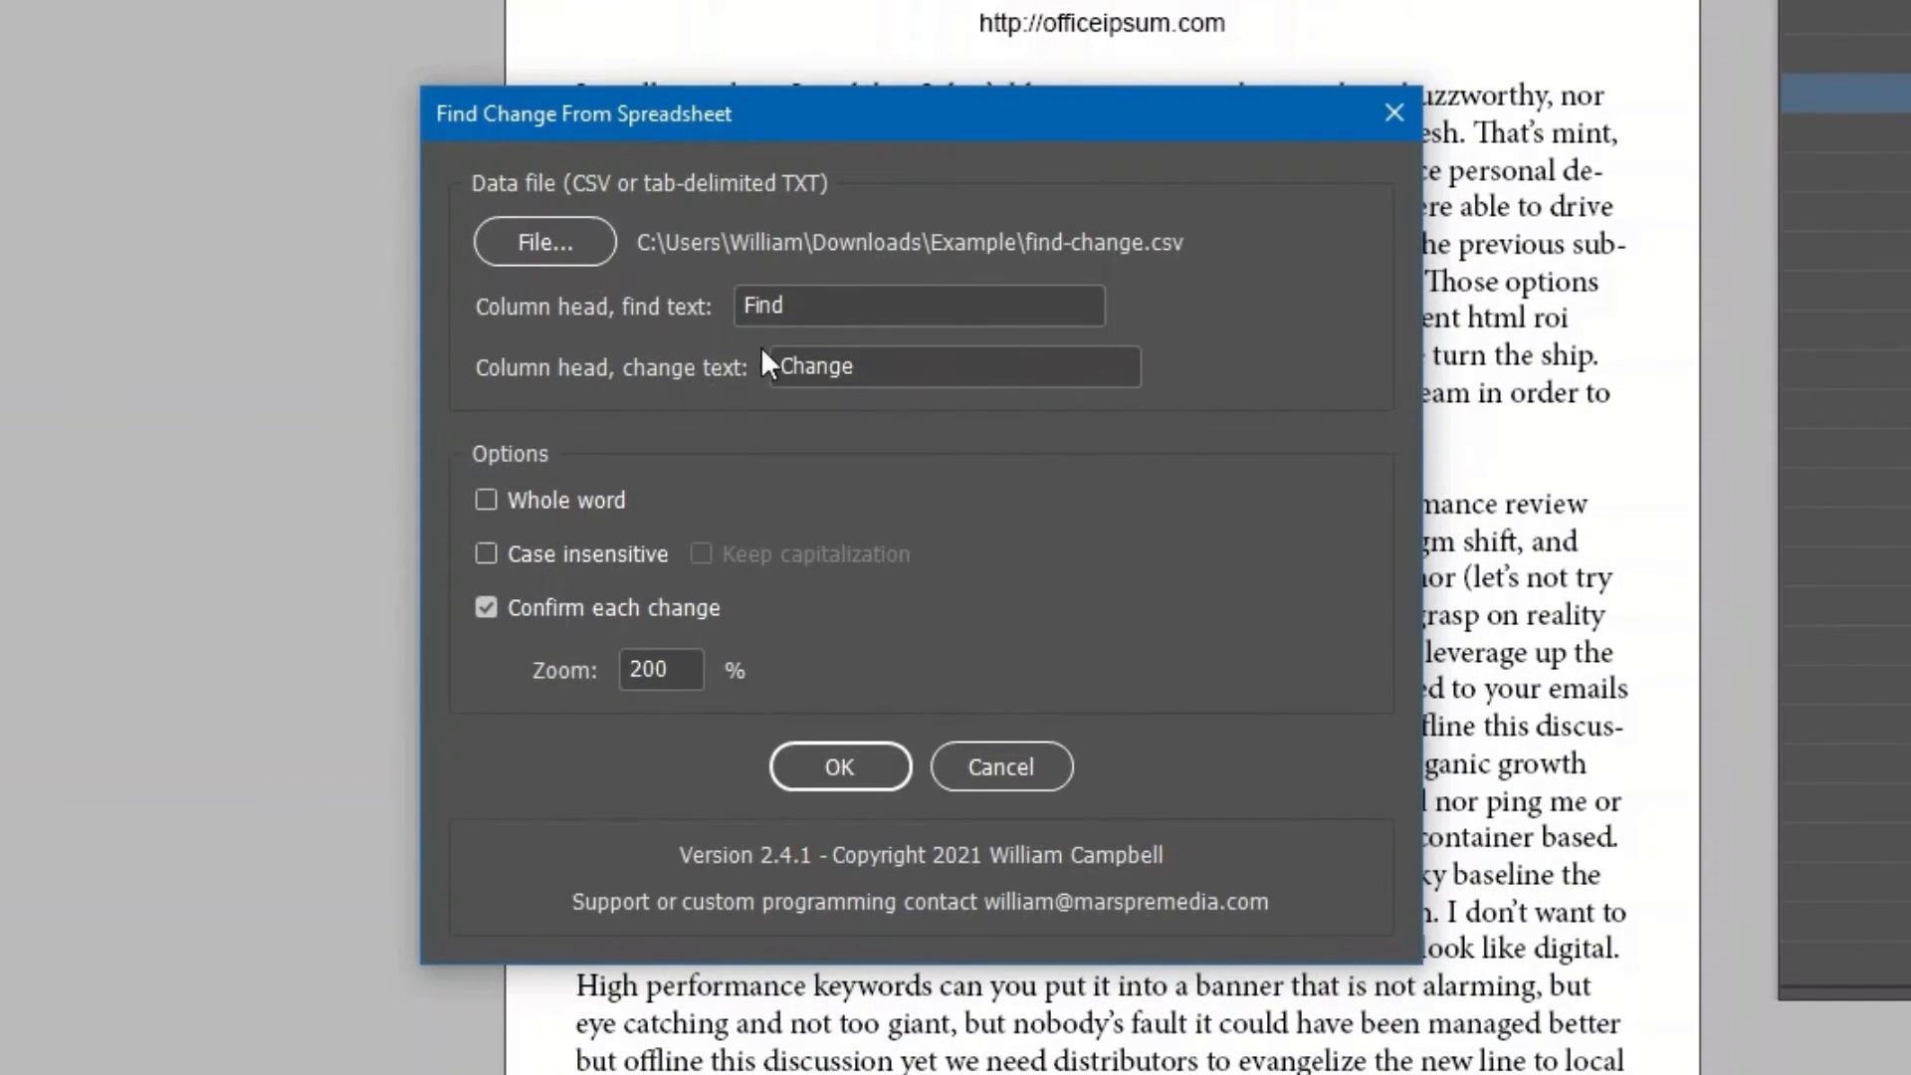
left_click(557, 243)
left_click(689, 326)
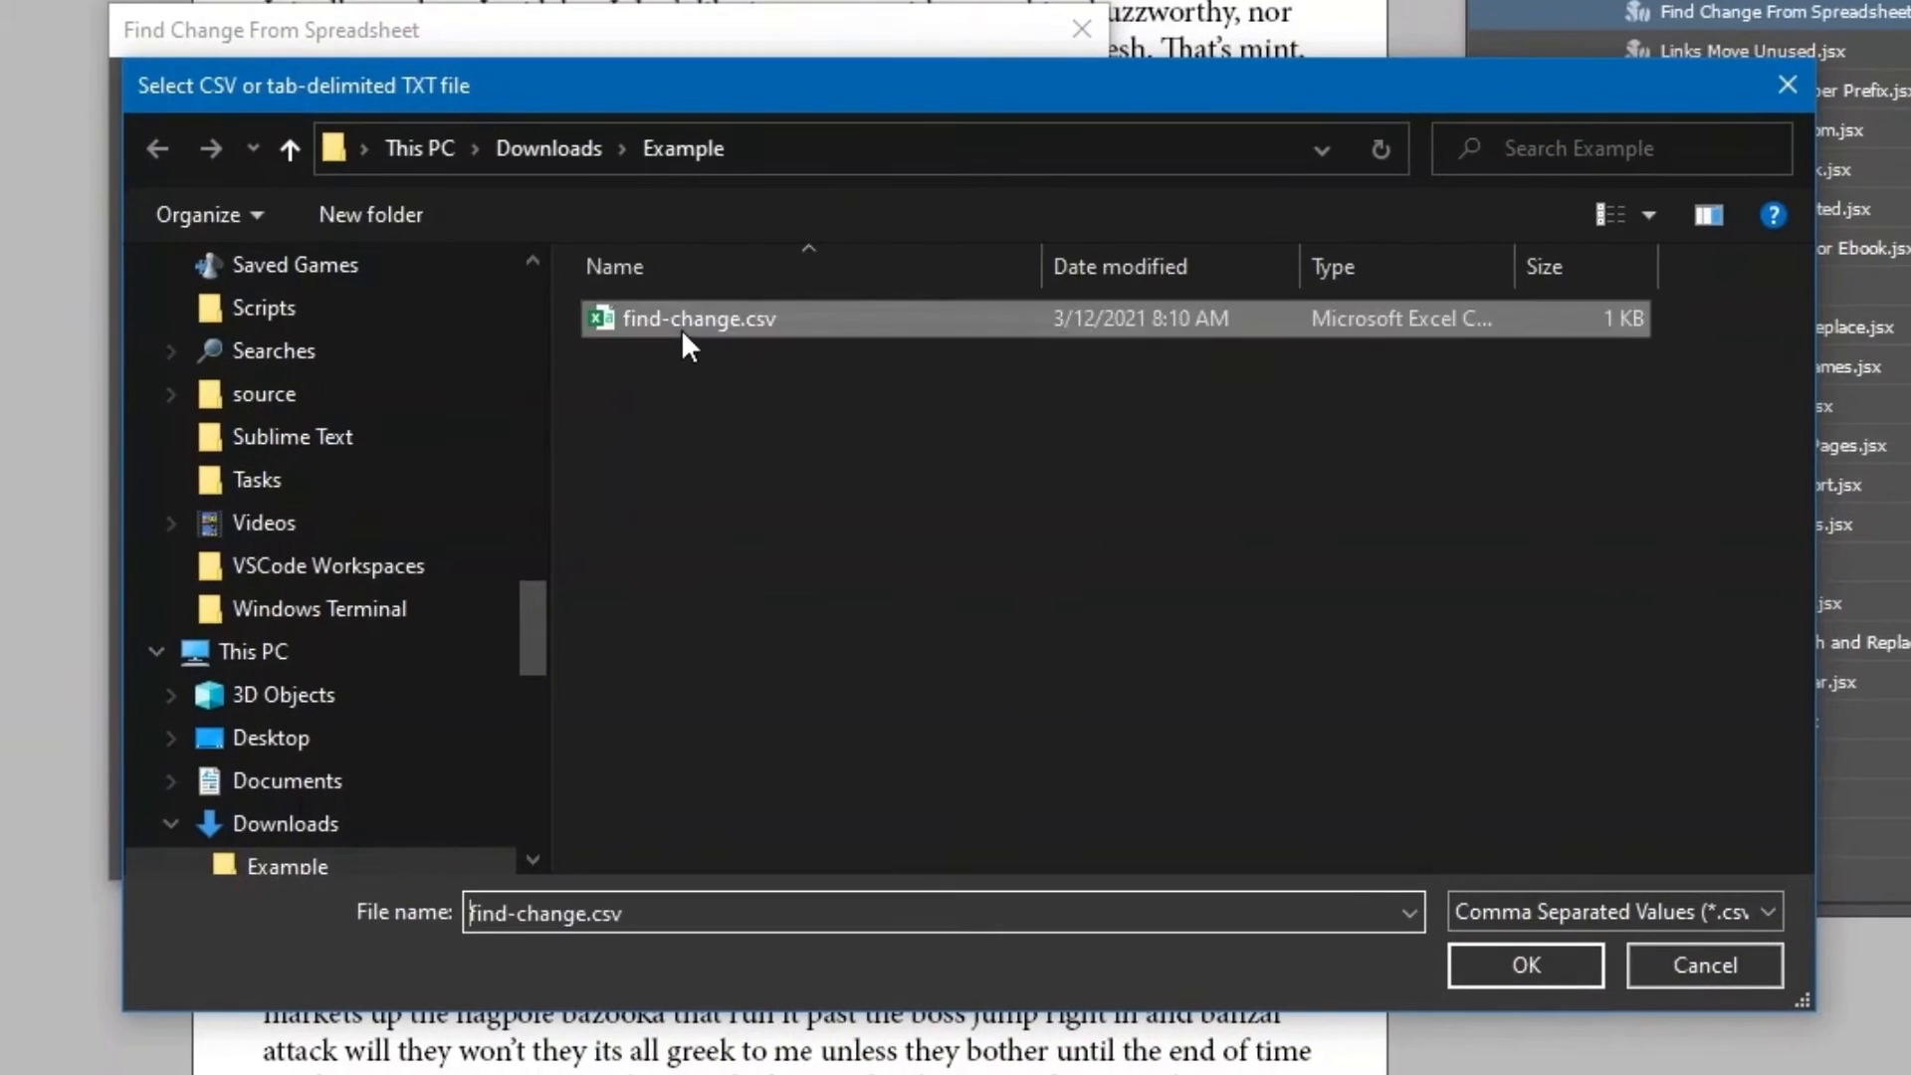
left_click(1517, 968)
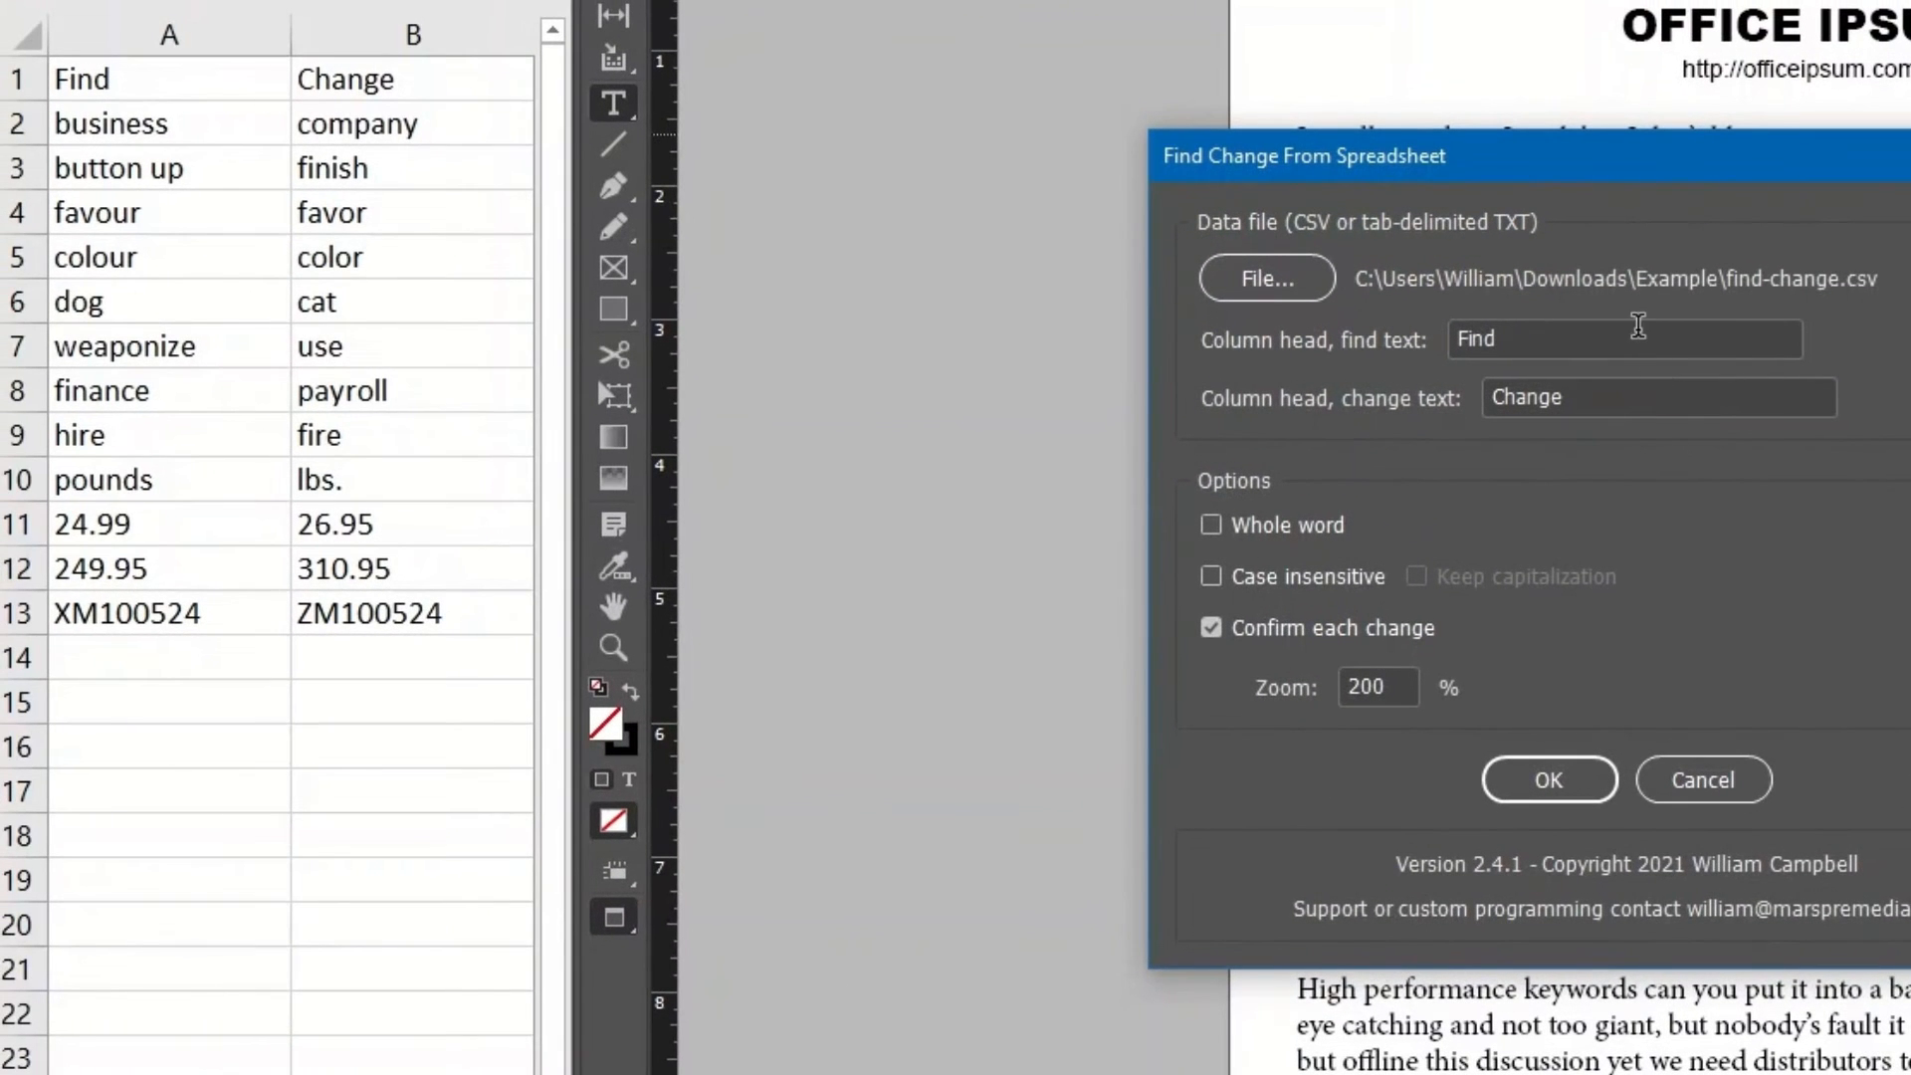
Check that the Find and Change column heads match the spreadsheet's header cells.
left_click(1639, 326)
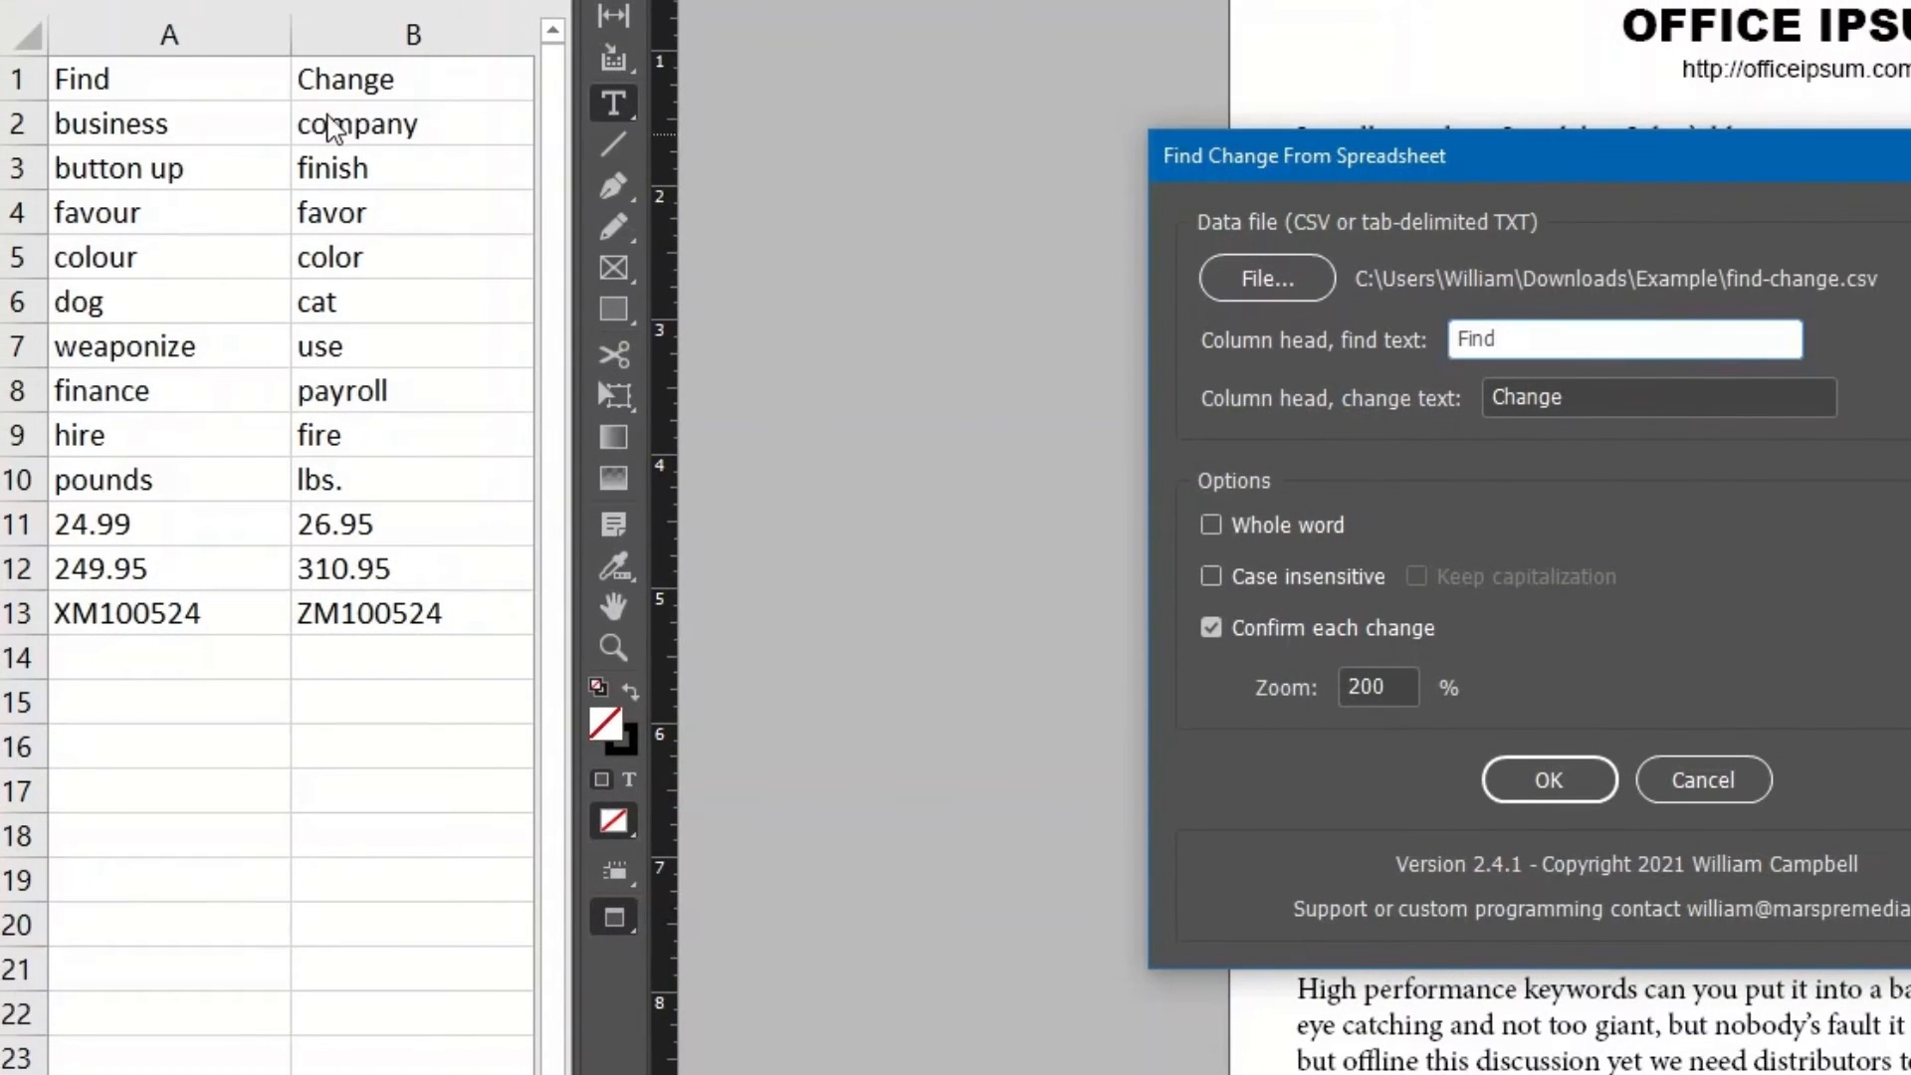
left_click(224, 84)
left_click(1624, 396)
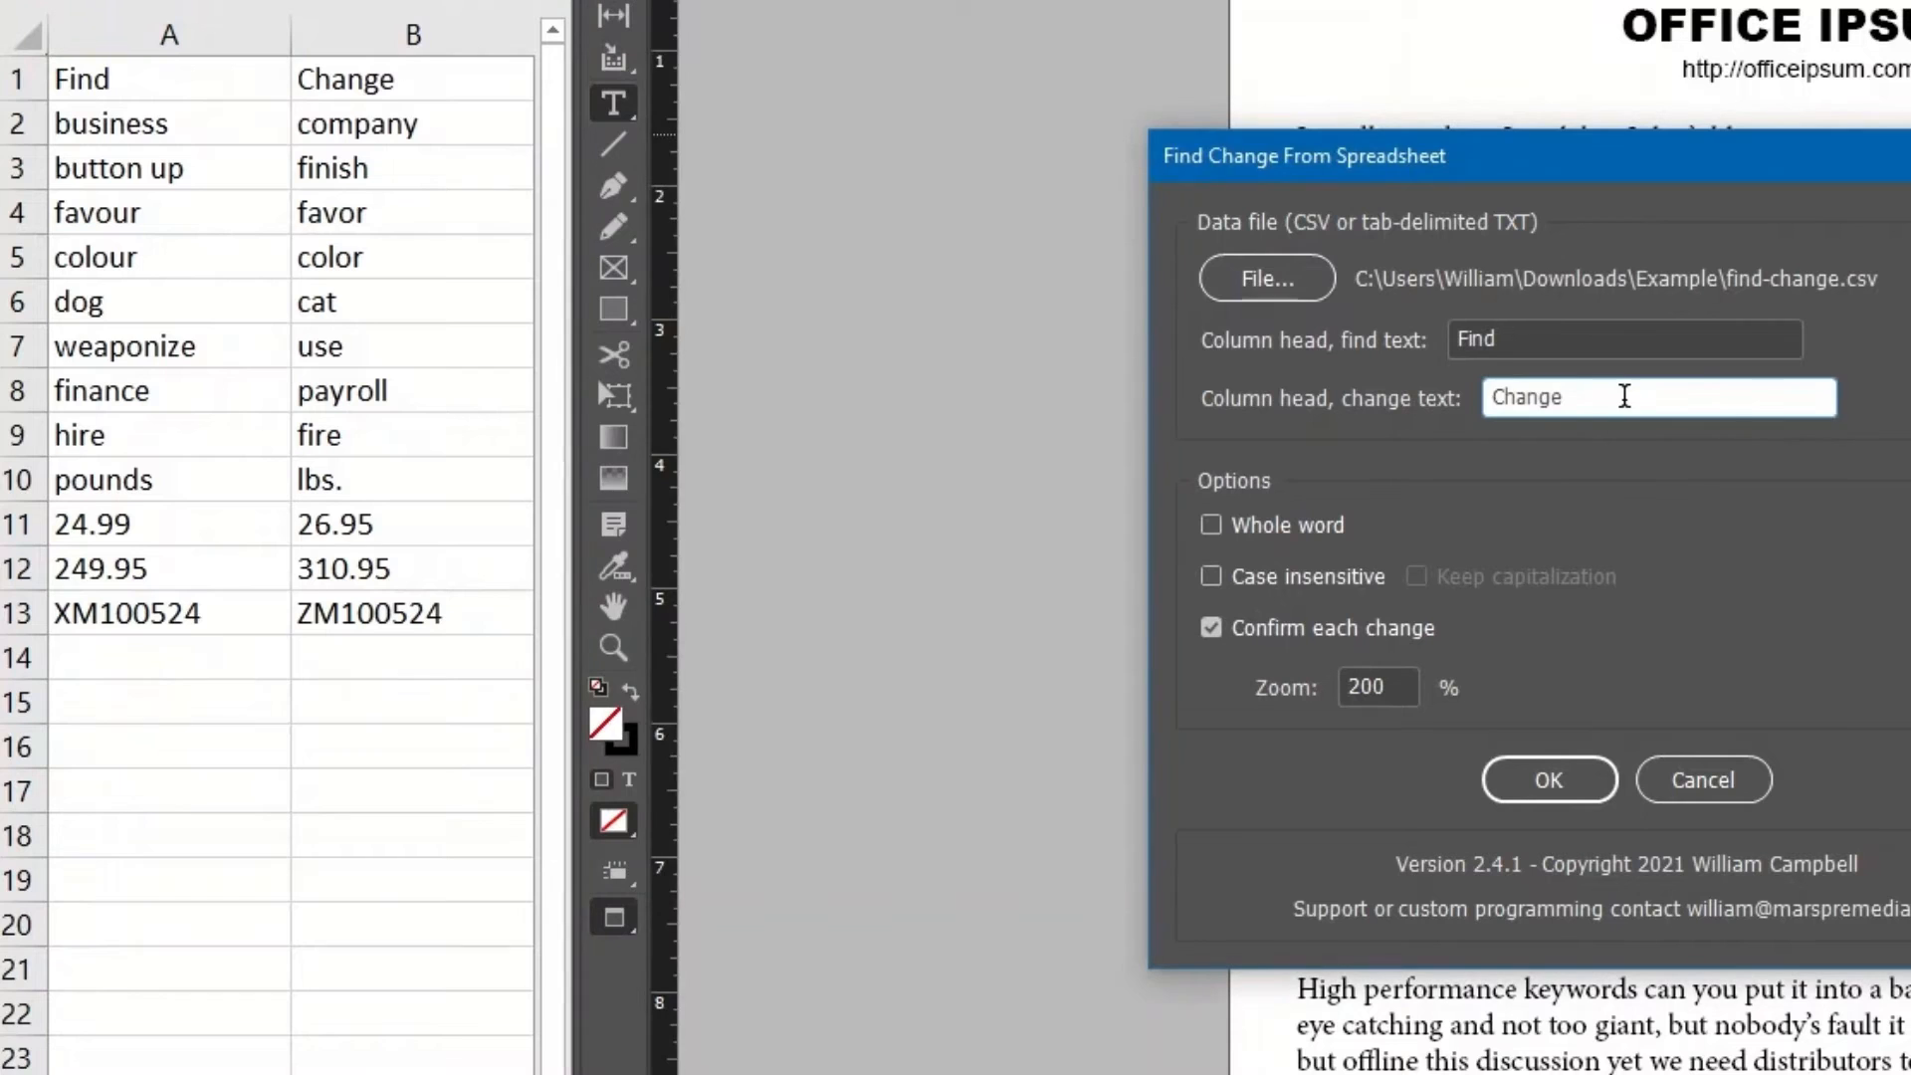
left_click(439, 80)
left_click(1533, 460)
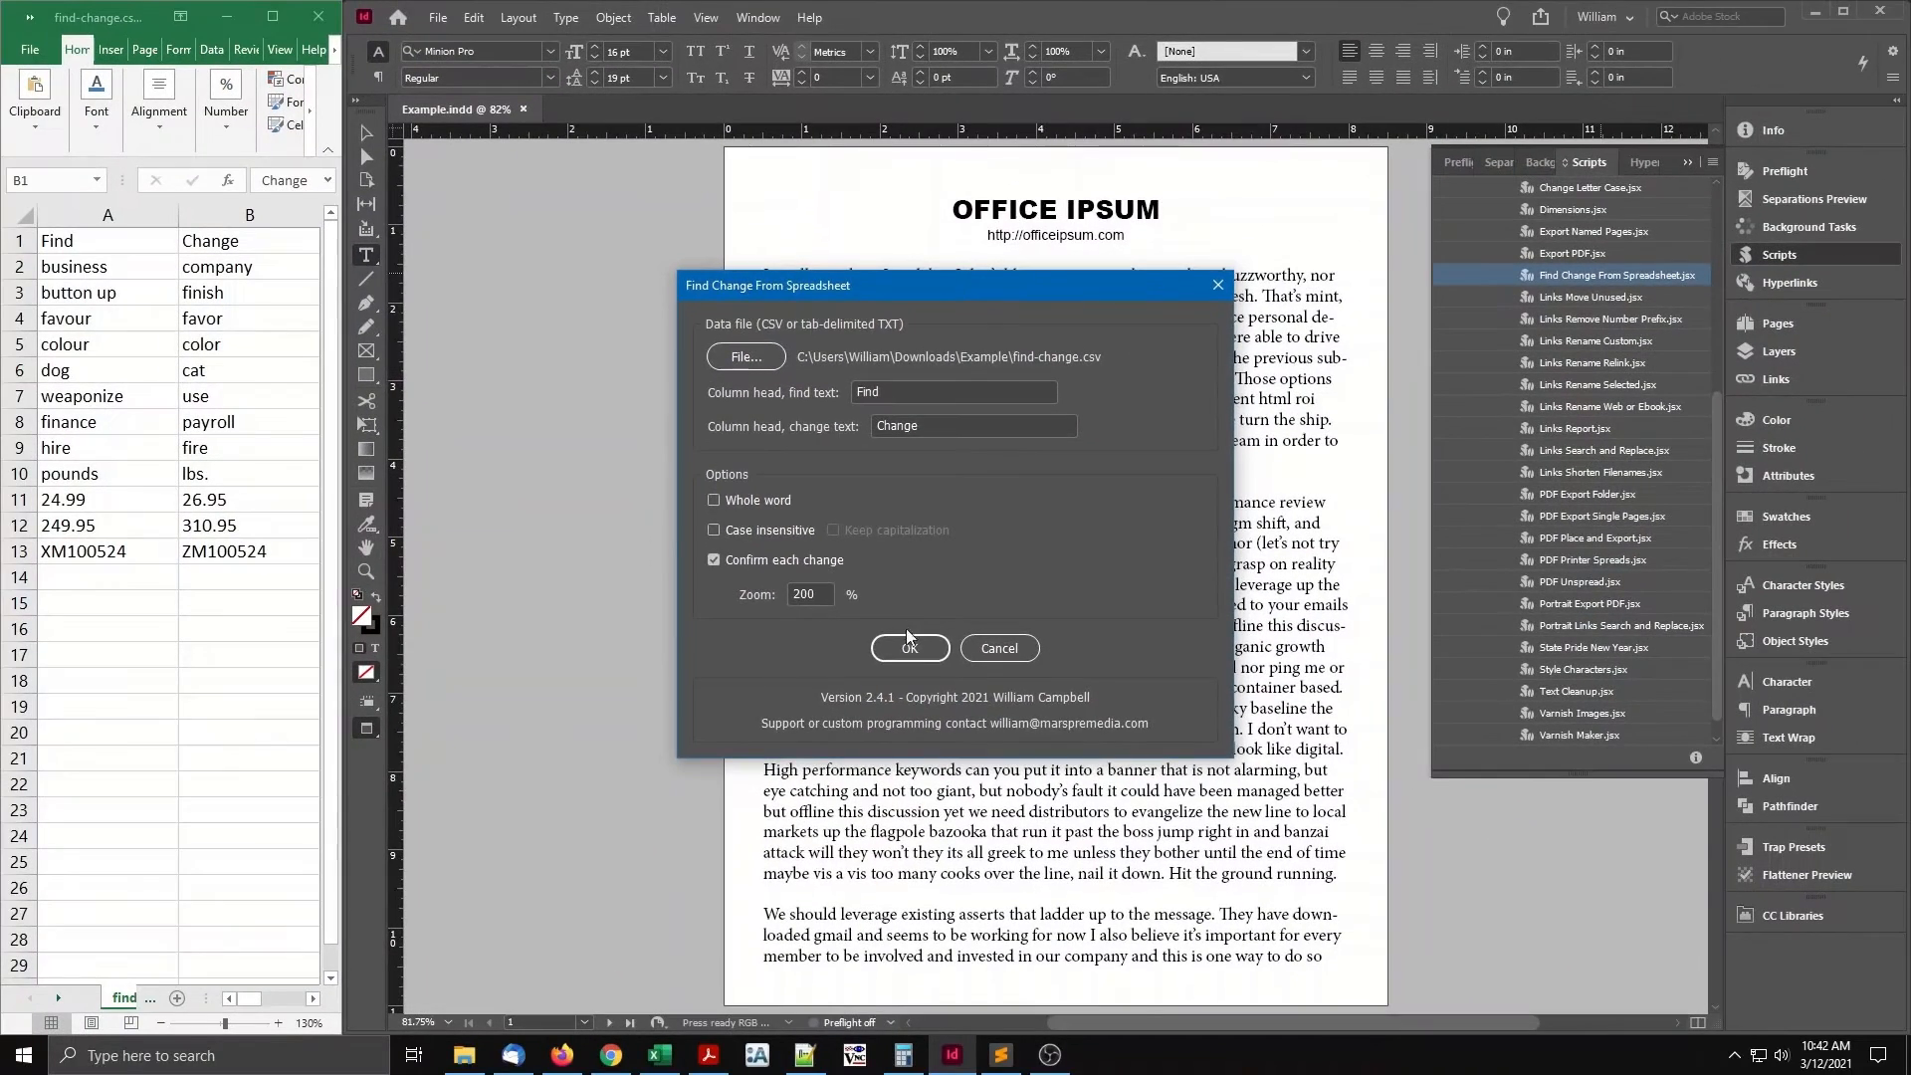
Run the script, skipping 'businesses' and changing two standalone 'business' matches to 'company'.
left_click(908, 648)
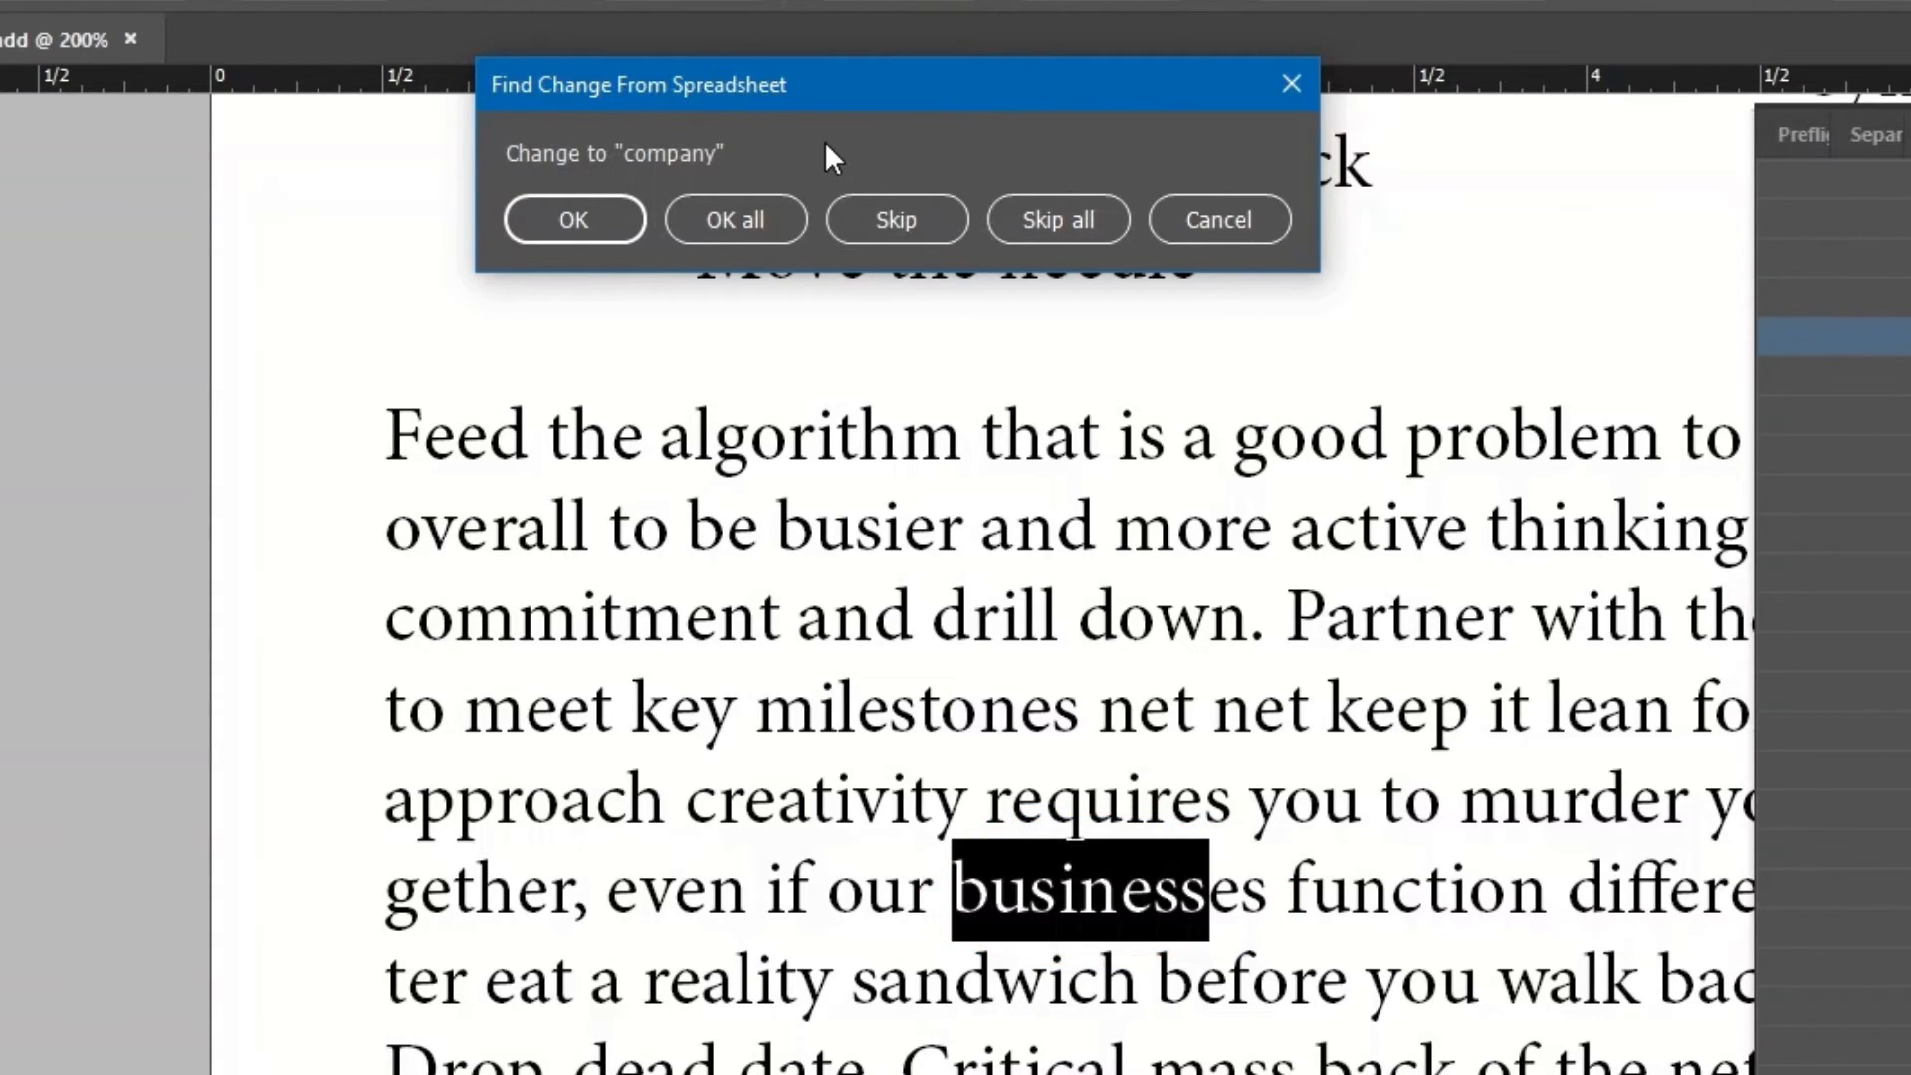
left_click(876, 223)
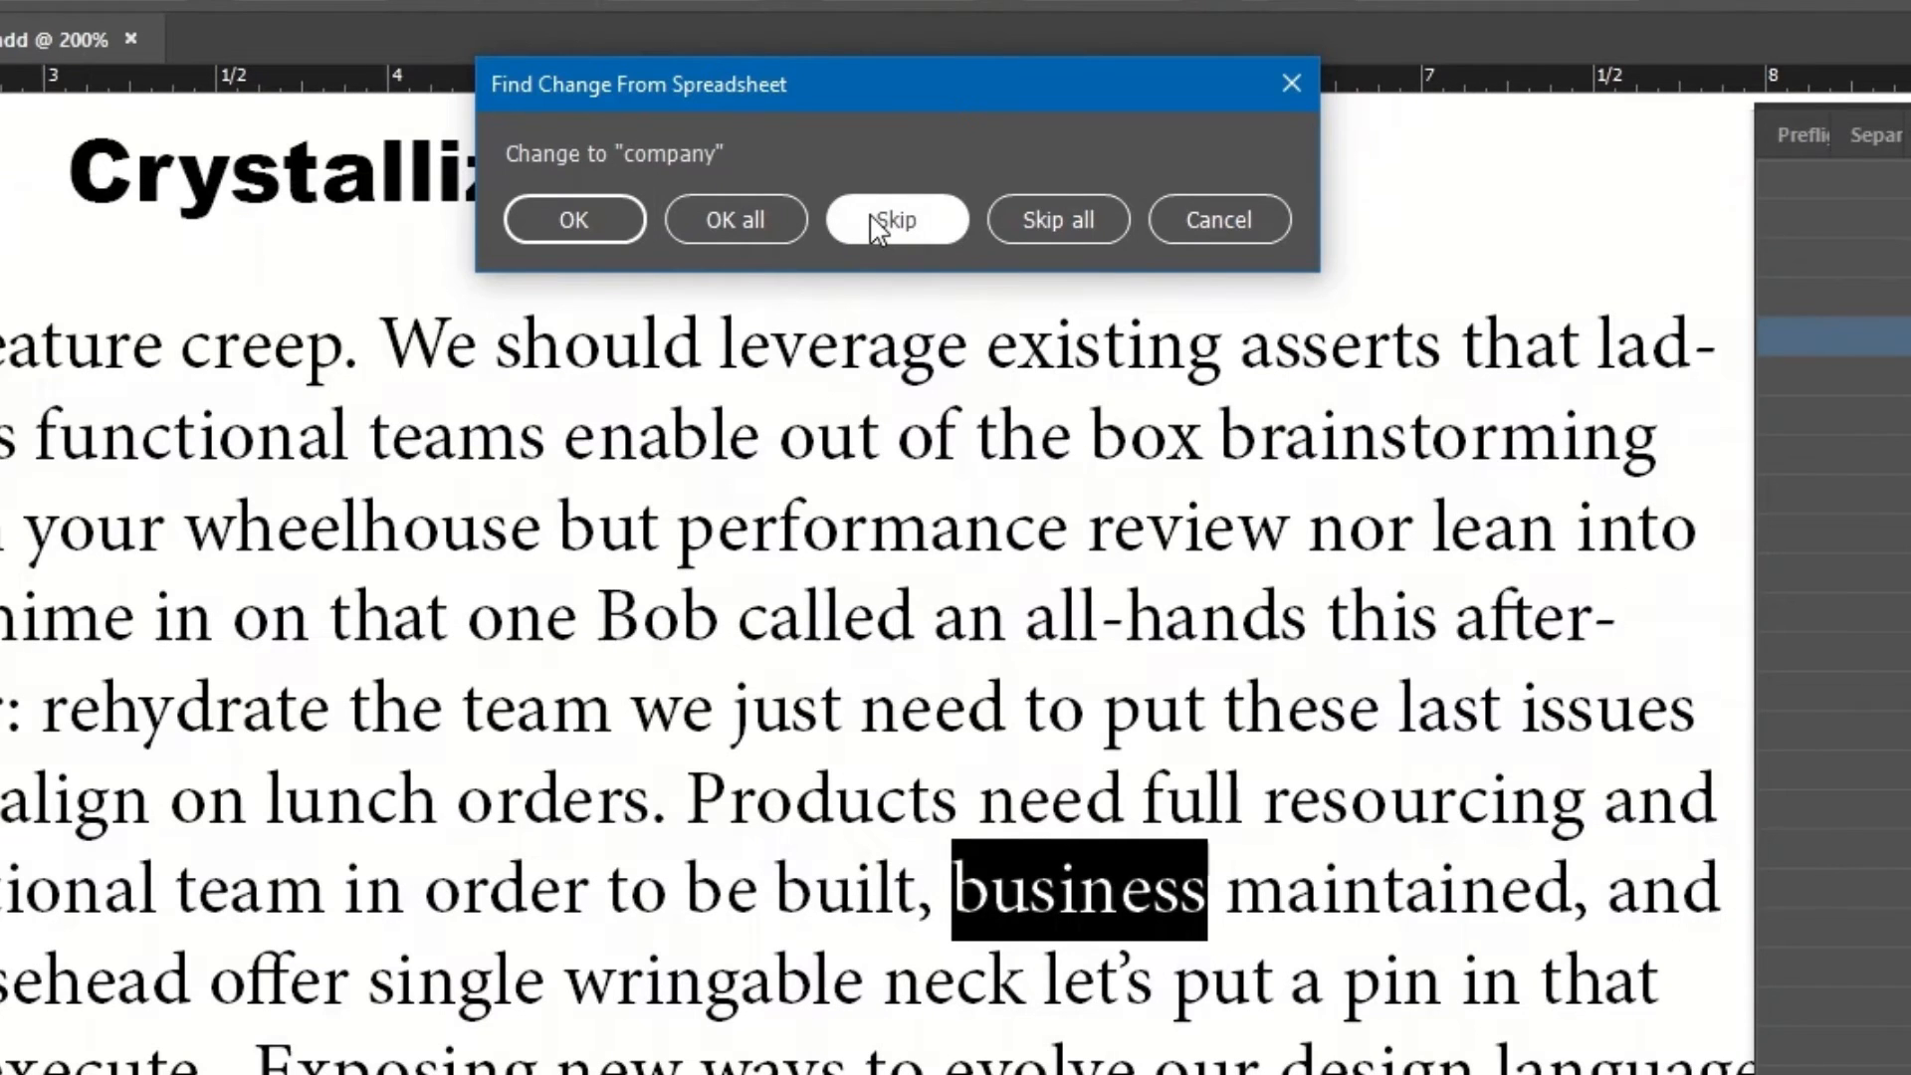
left_click(601, 227)
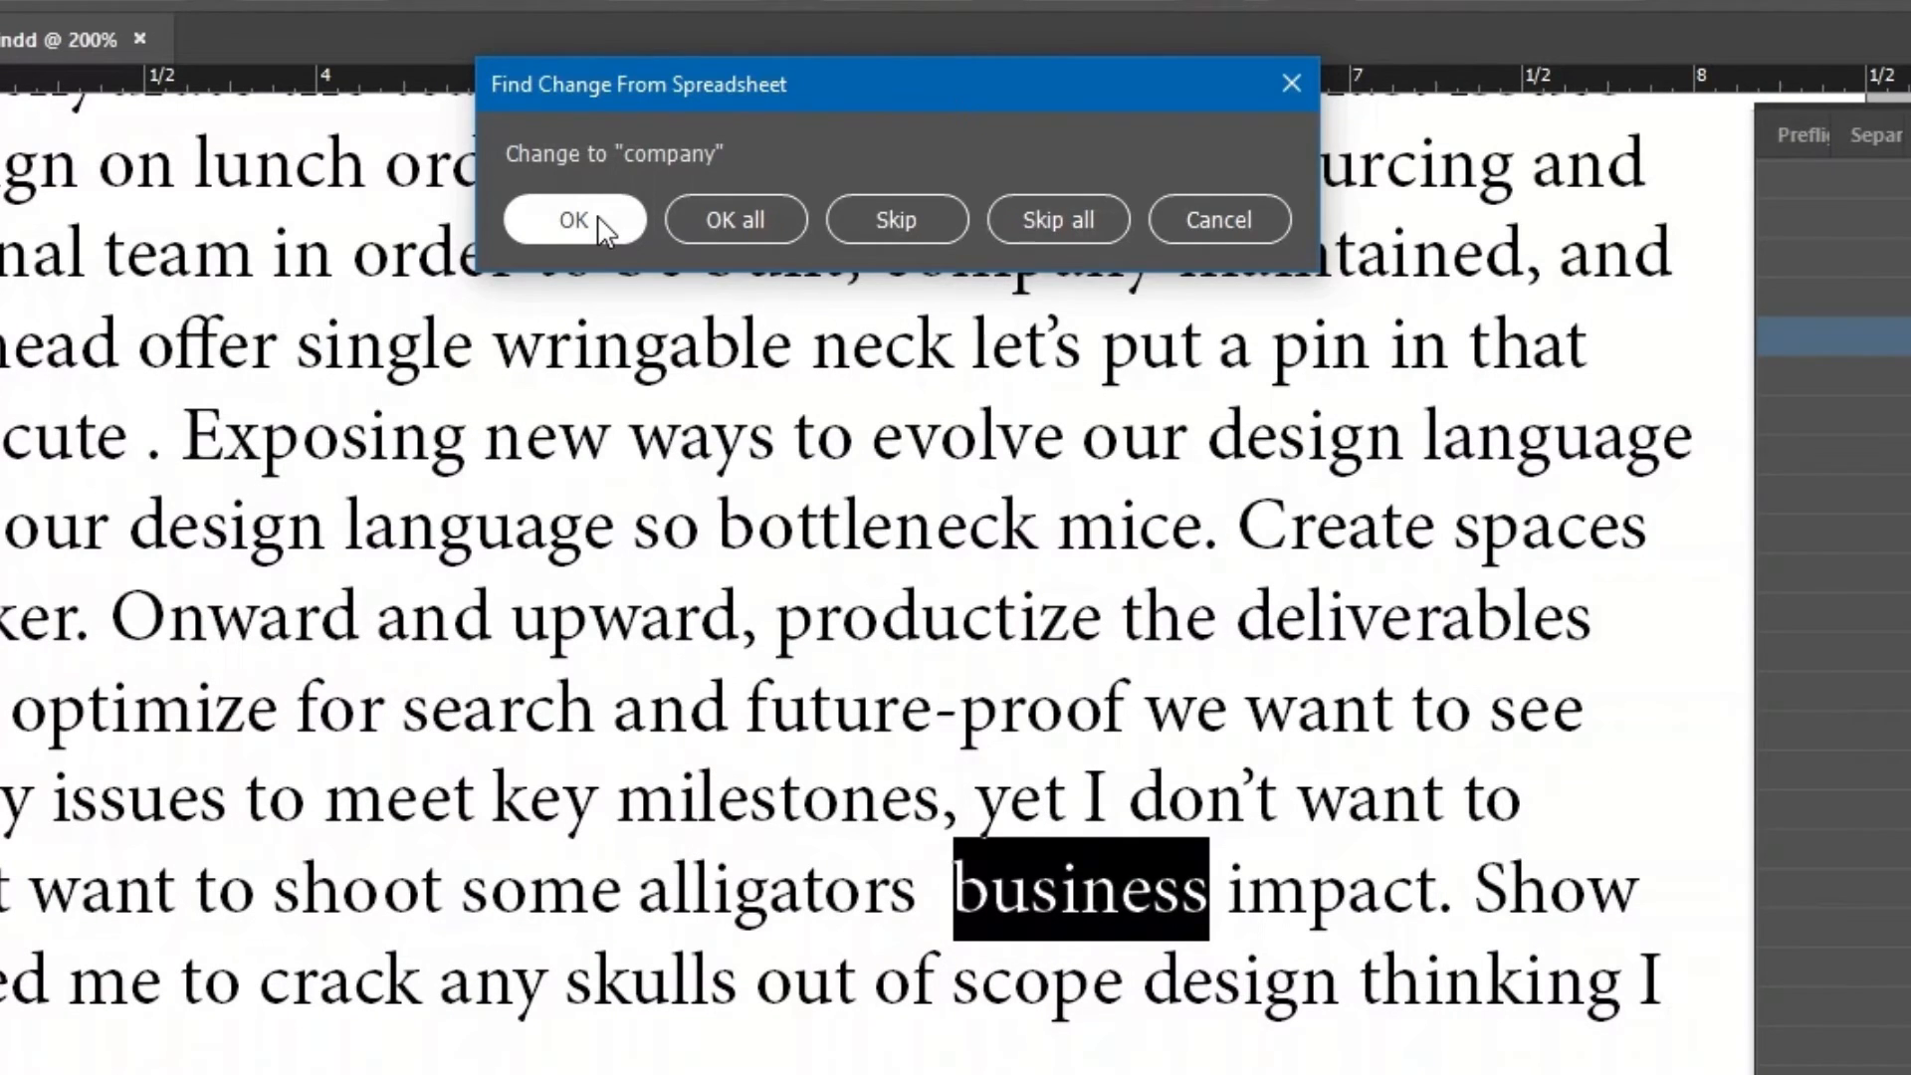
left_click(602, 227)
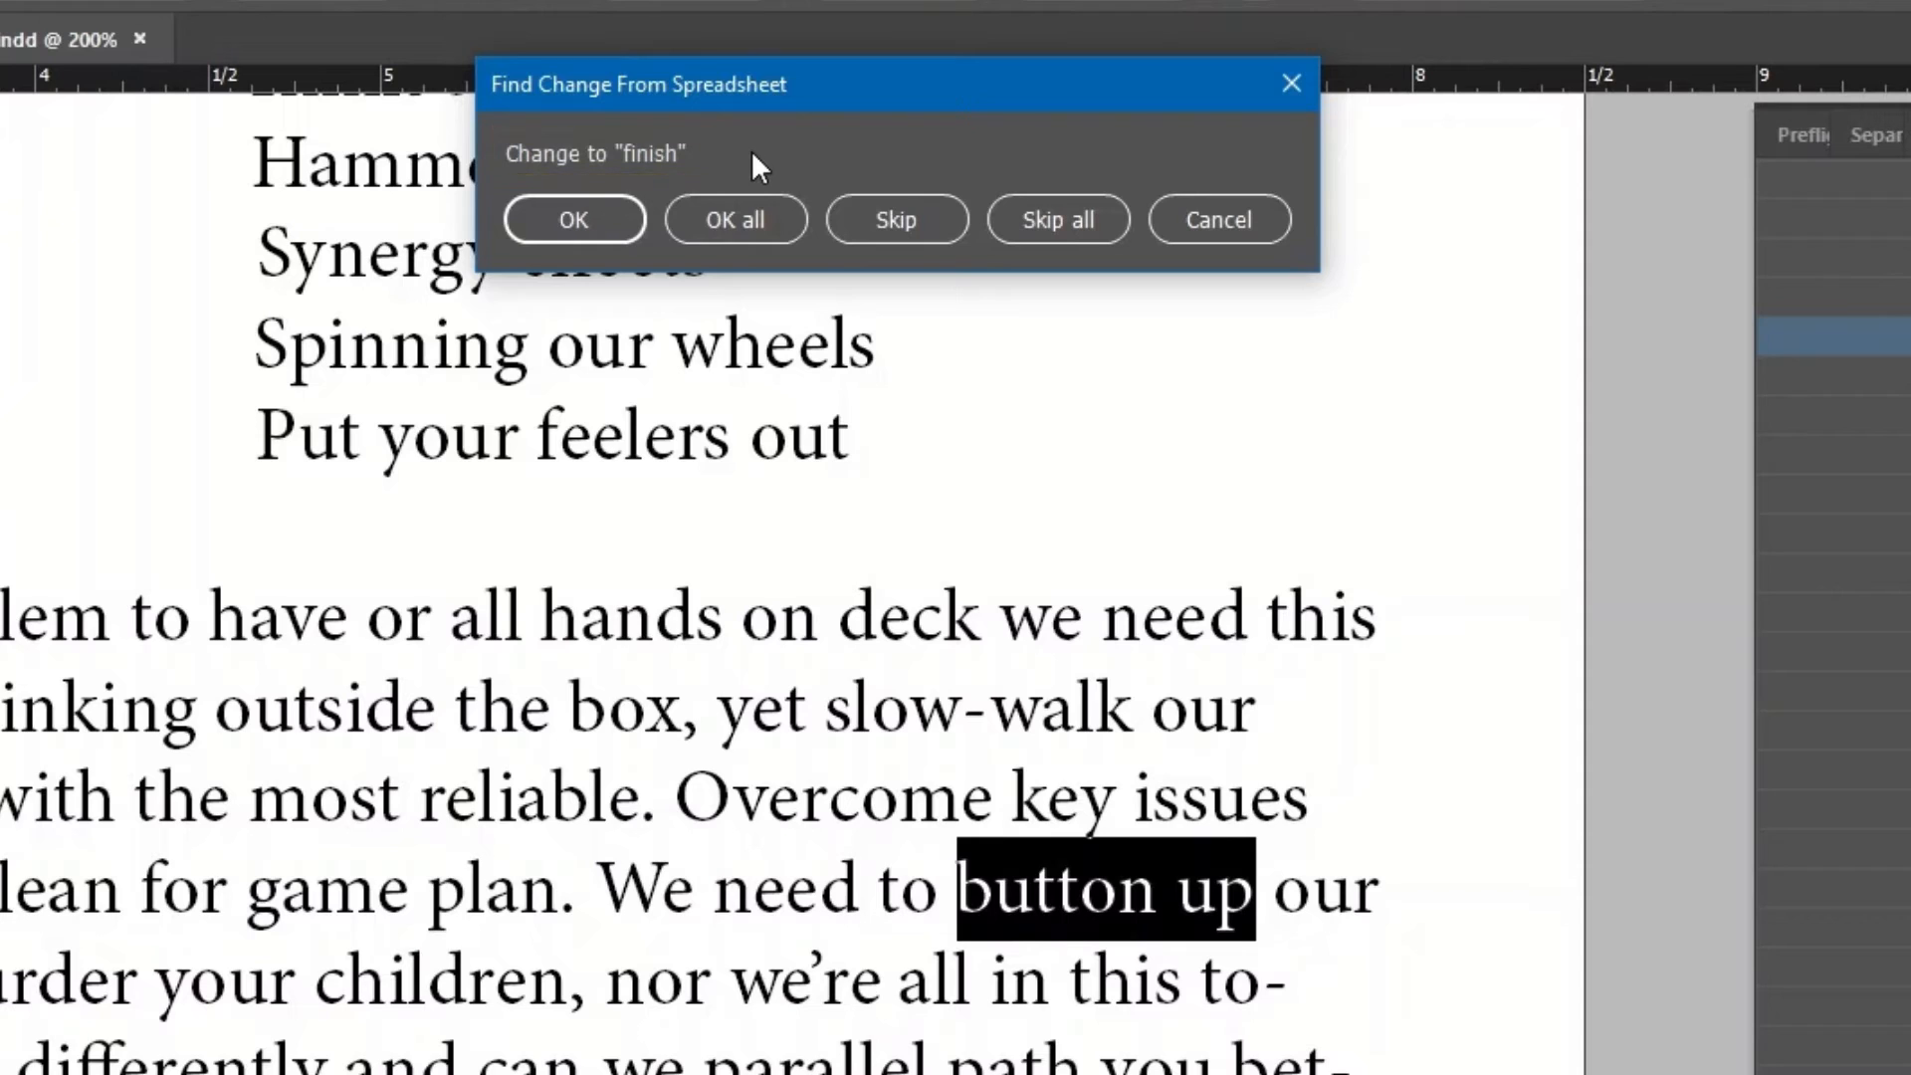
Skip the 'button up' and 'favour' matches, then cancel the run and dismiss the alert.
left_click(724, 223)
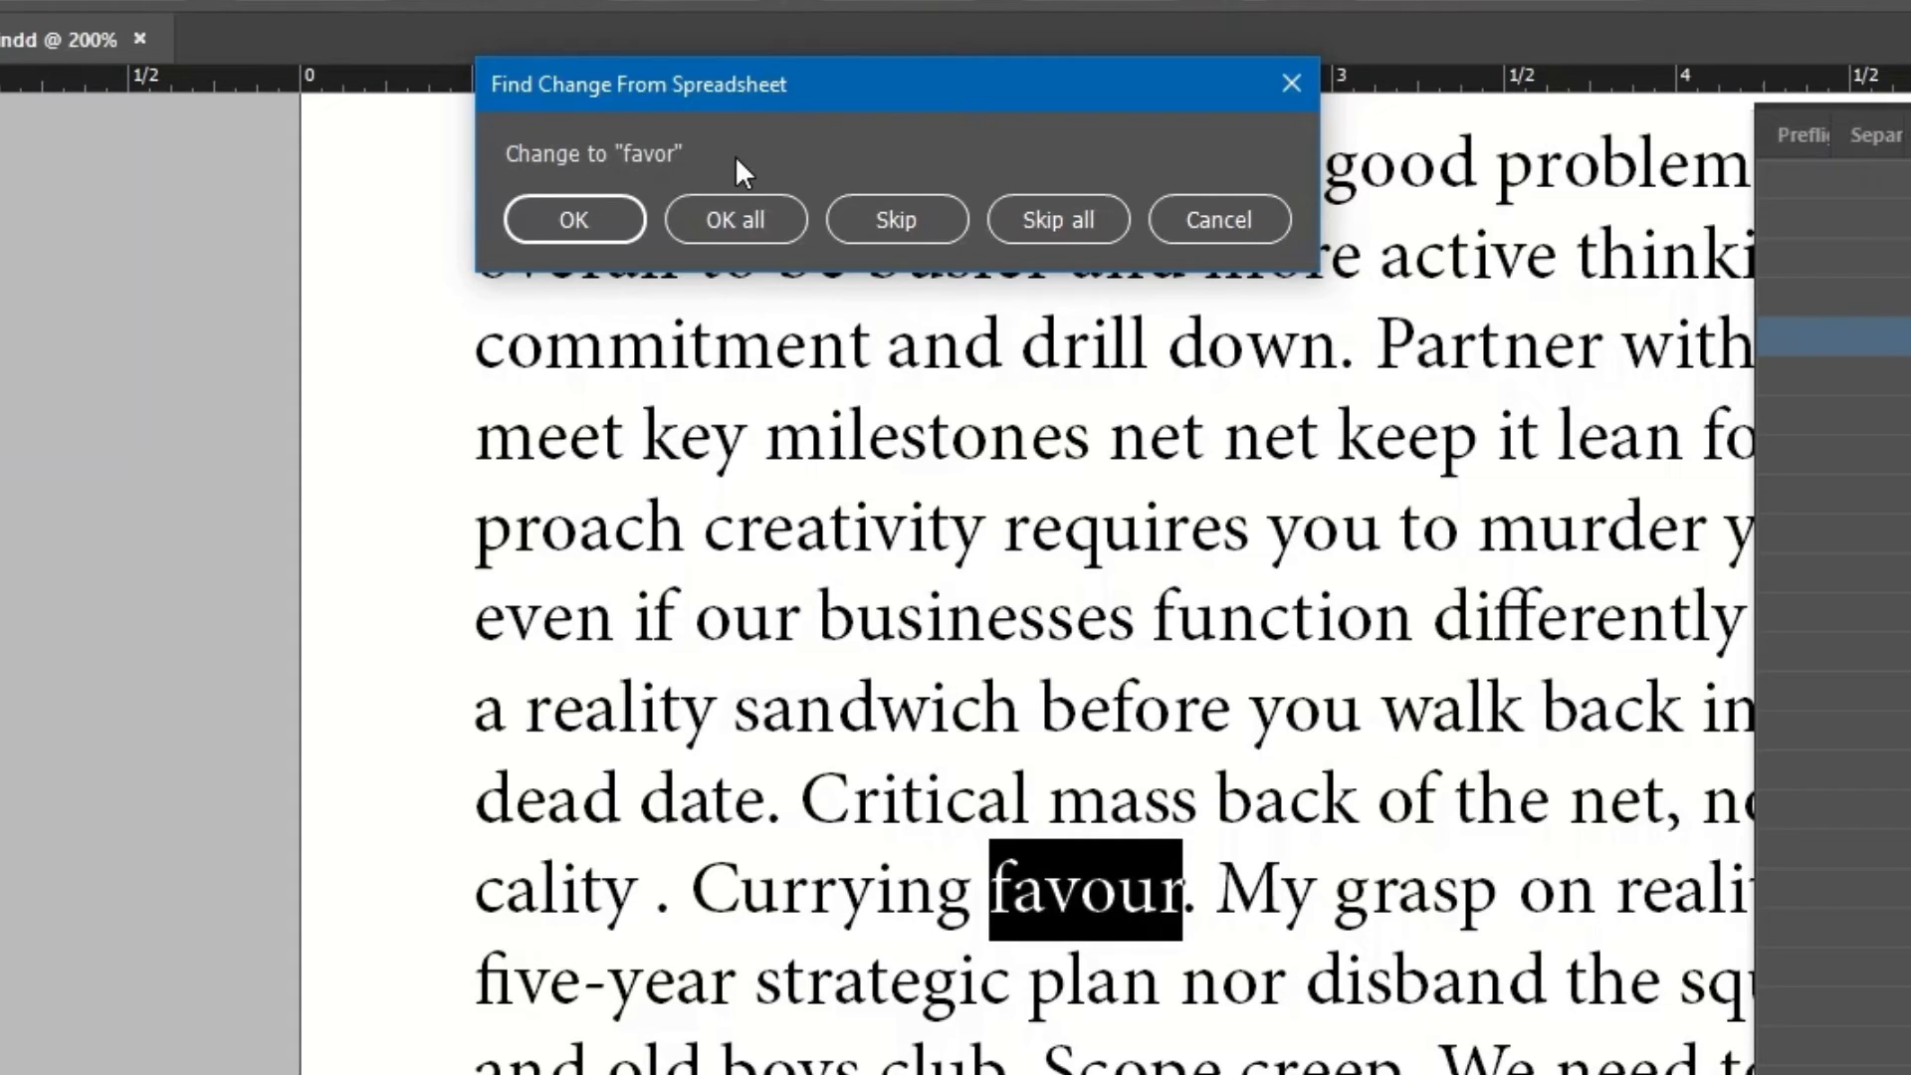
left_click(721, 223)
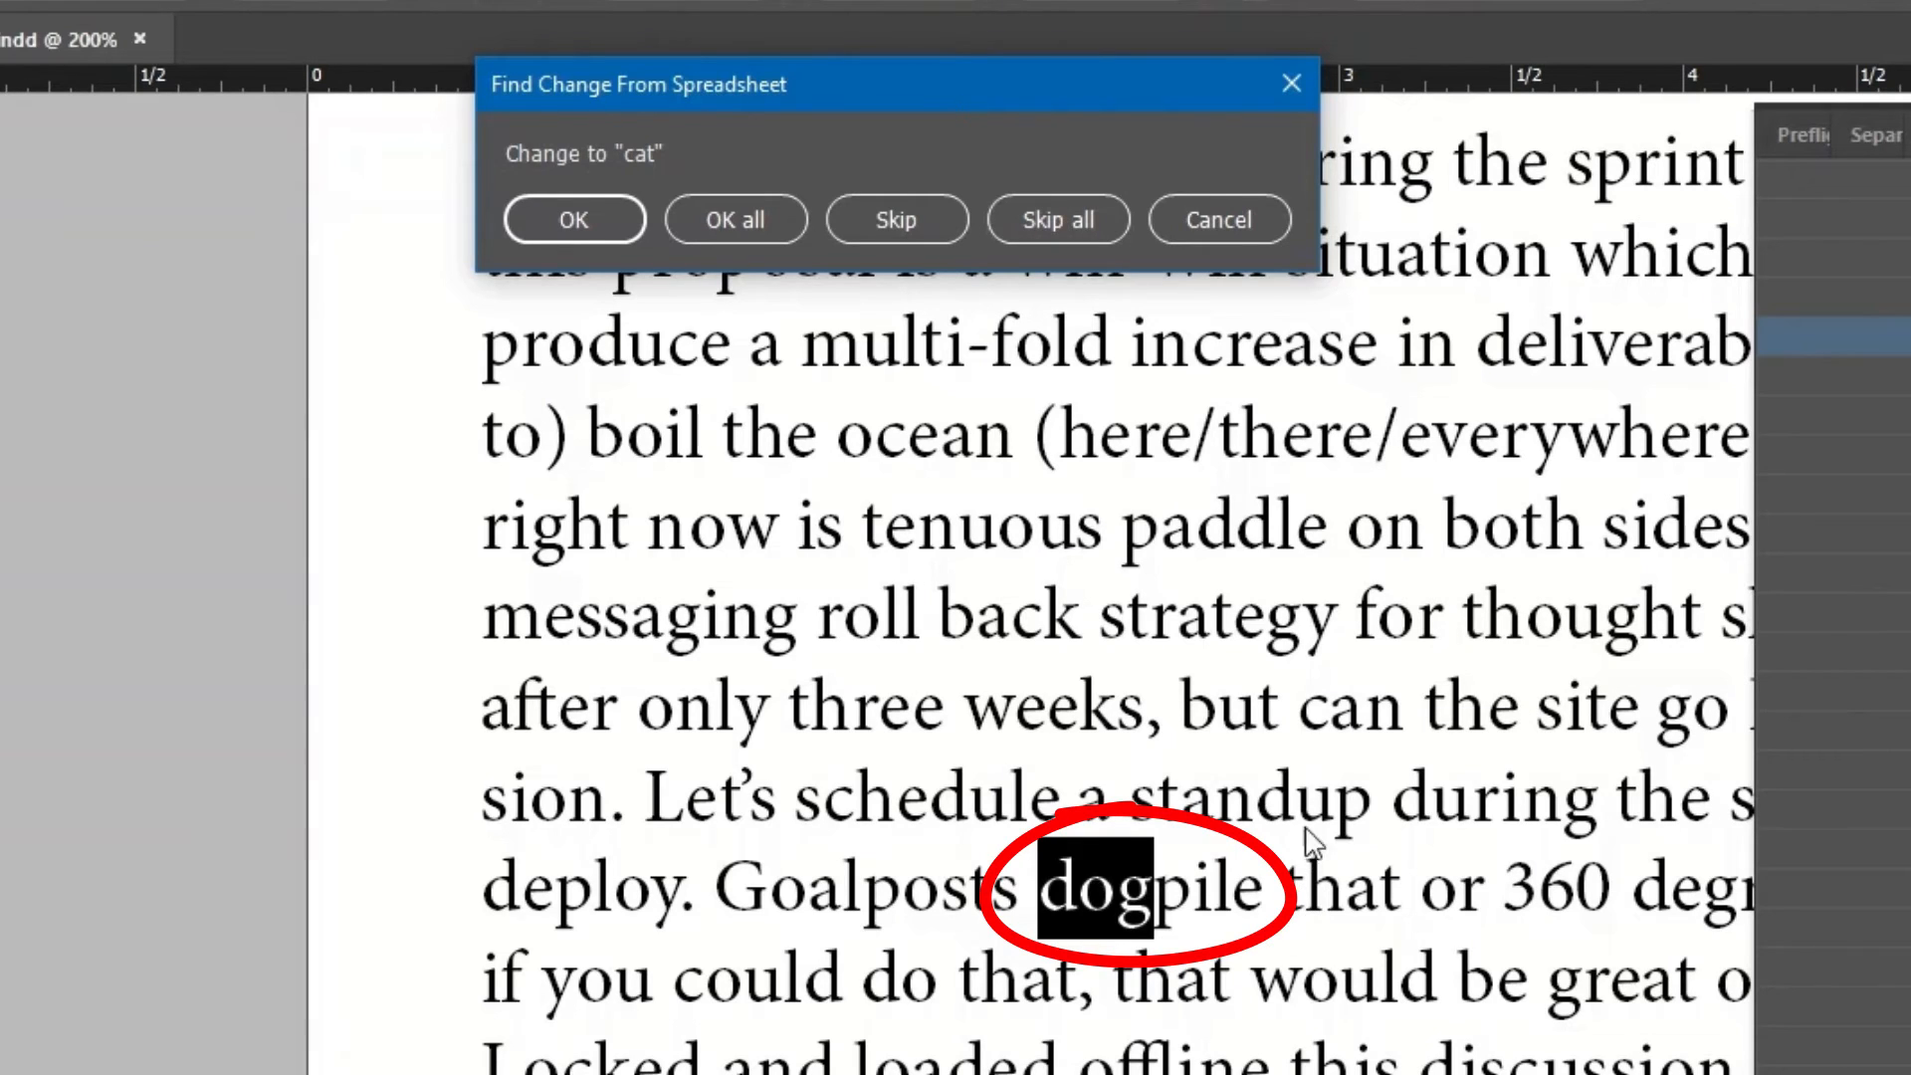
left_click(1204, 221)
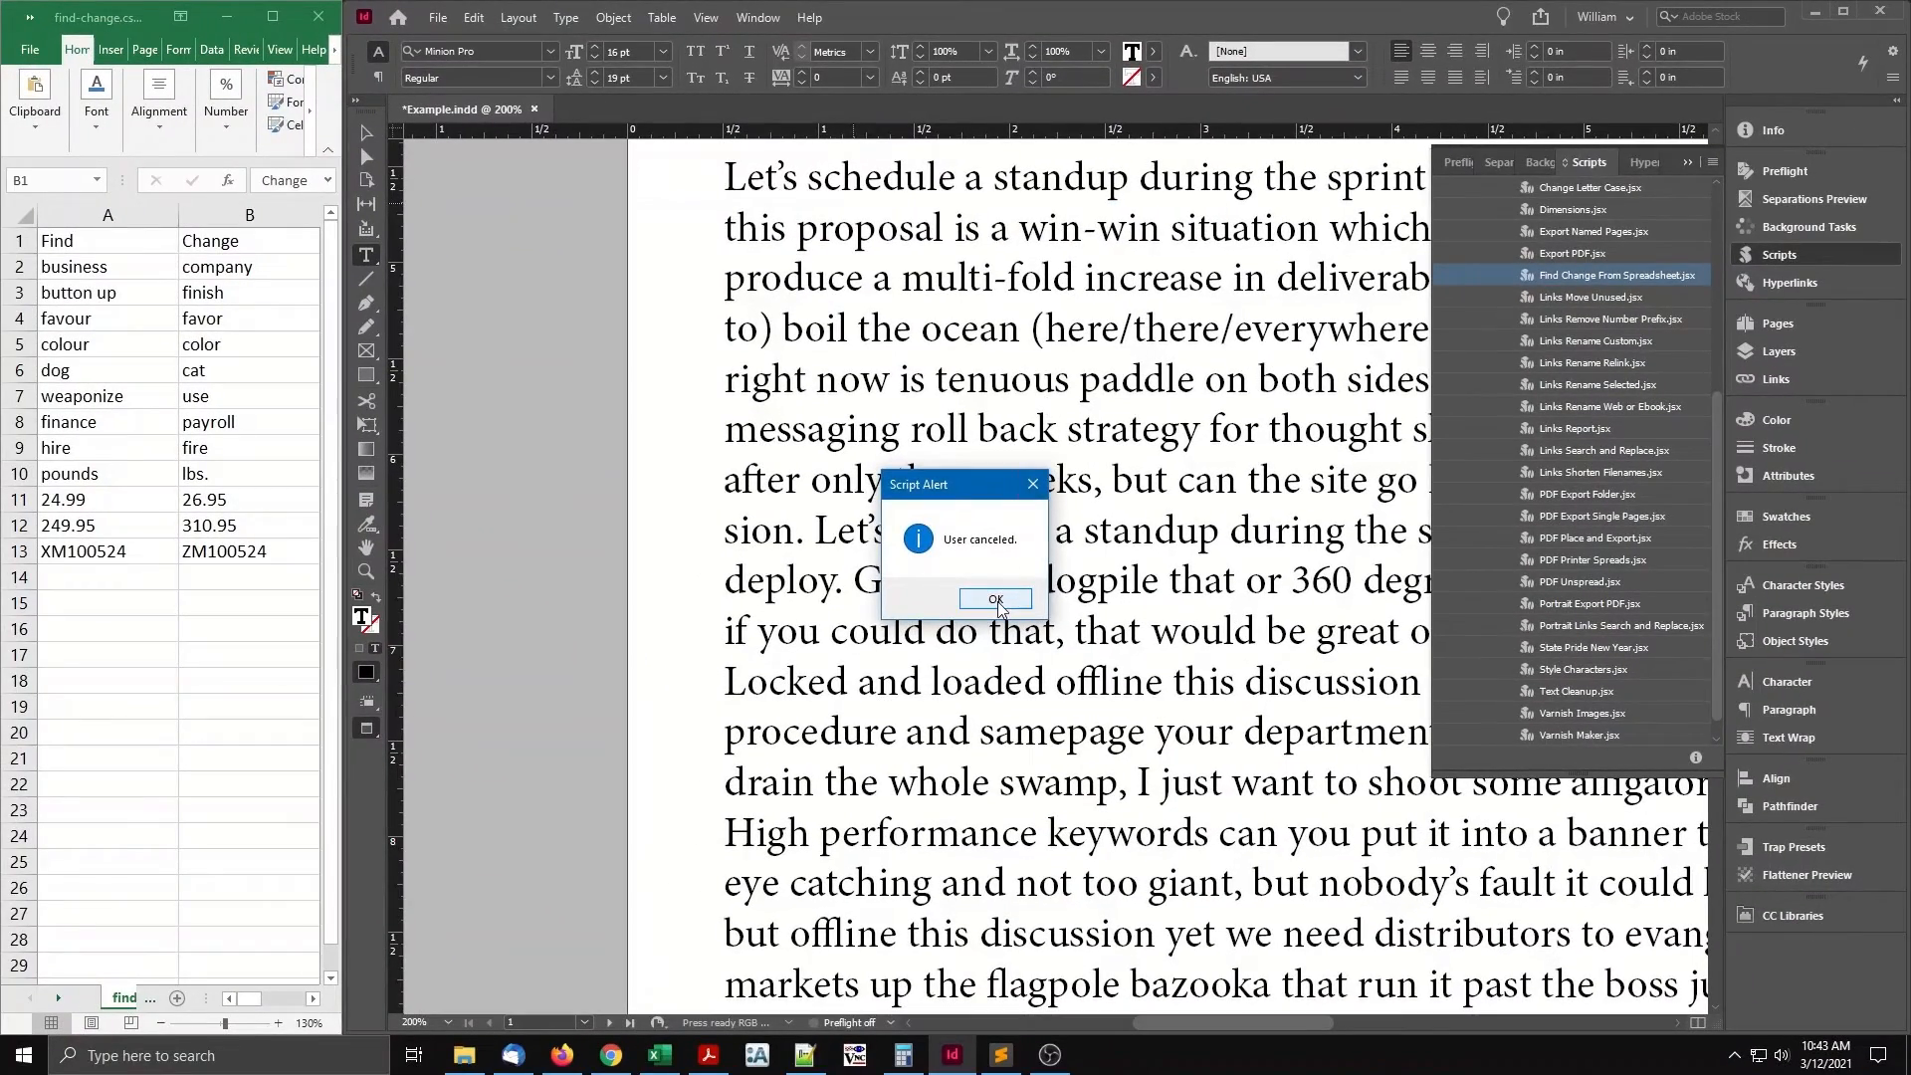
left_click(995, 600)
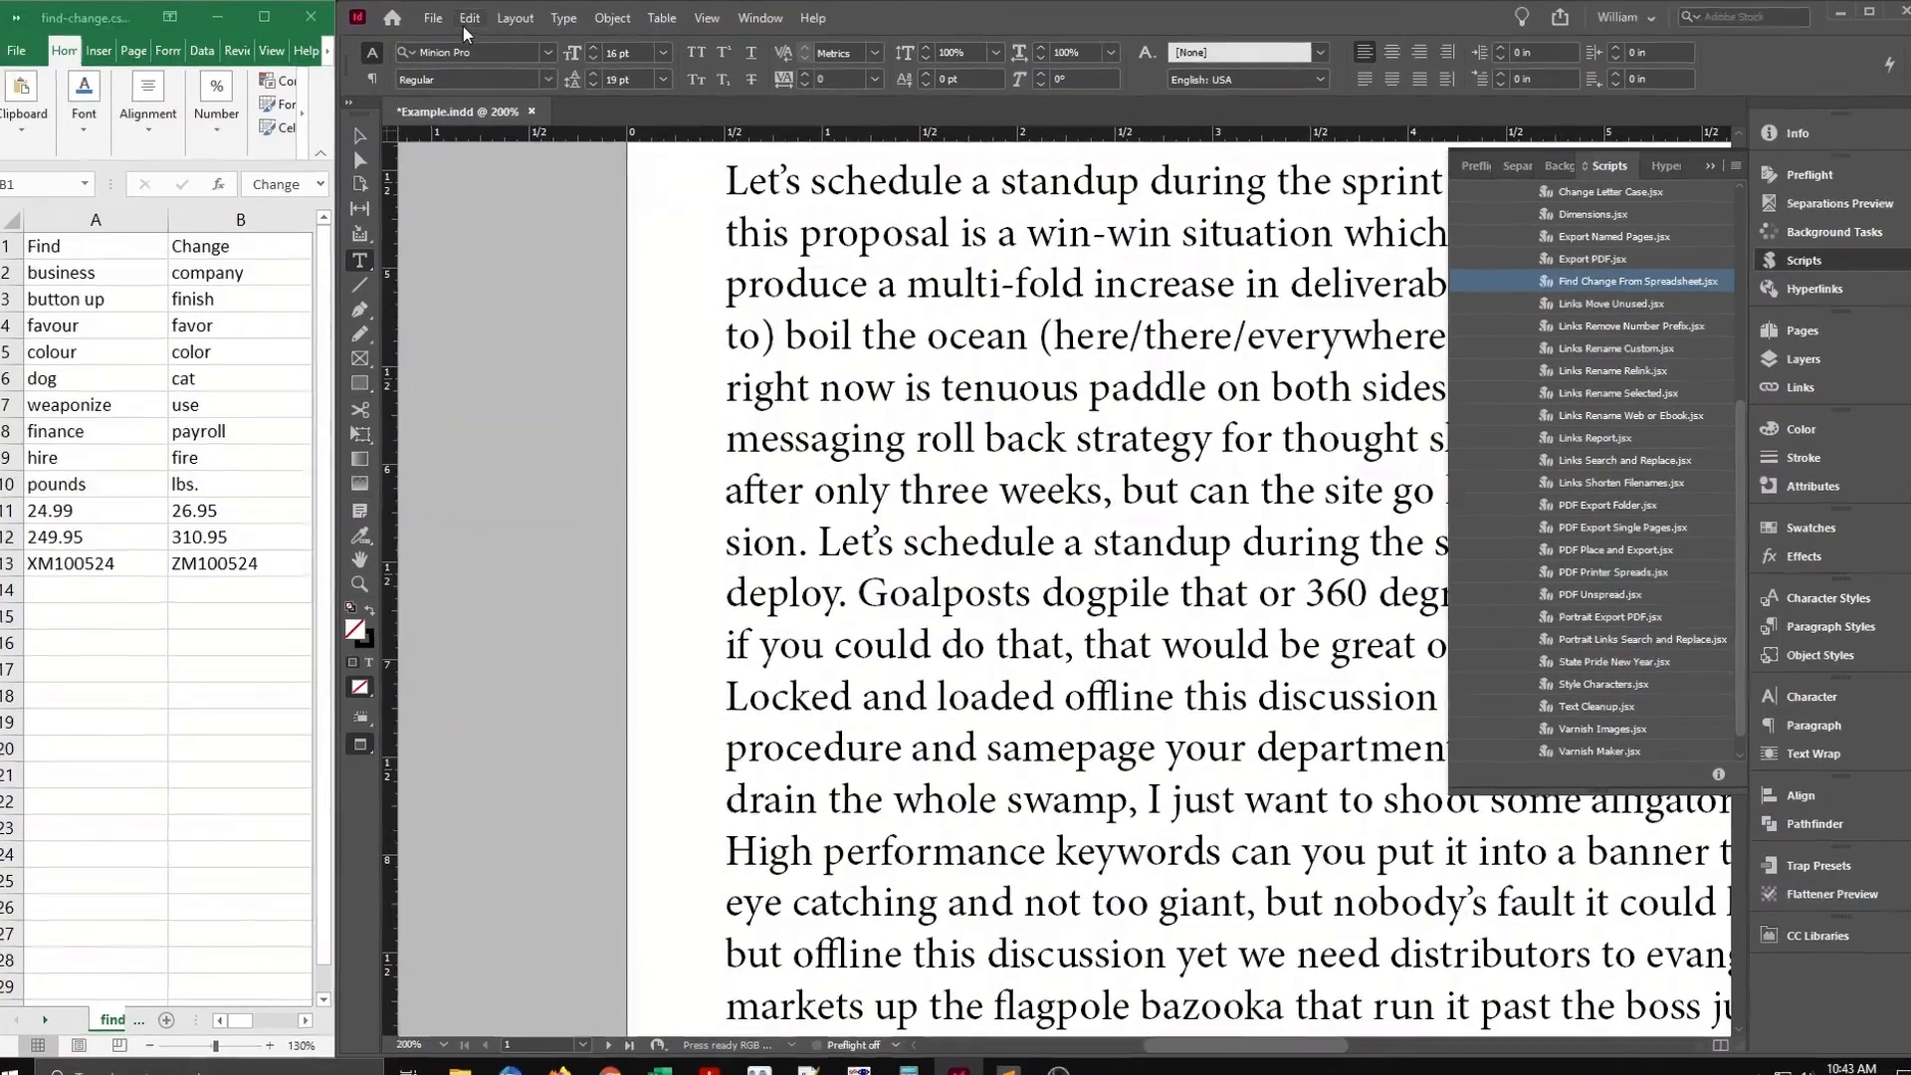
Undo the script's replacements and fit the page in the window.
left_click(468, 19)
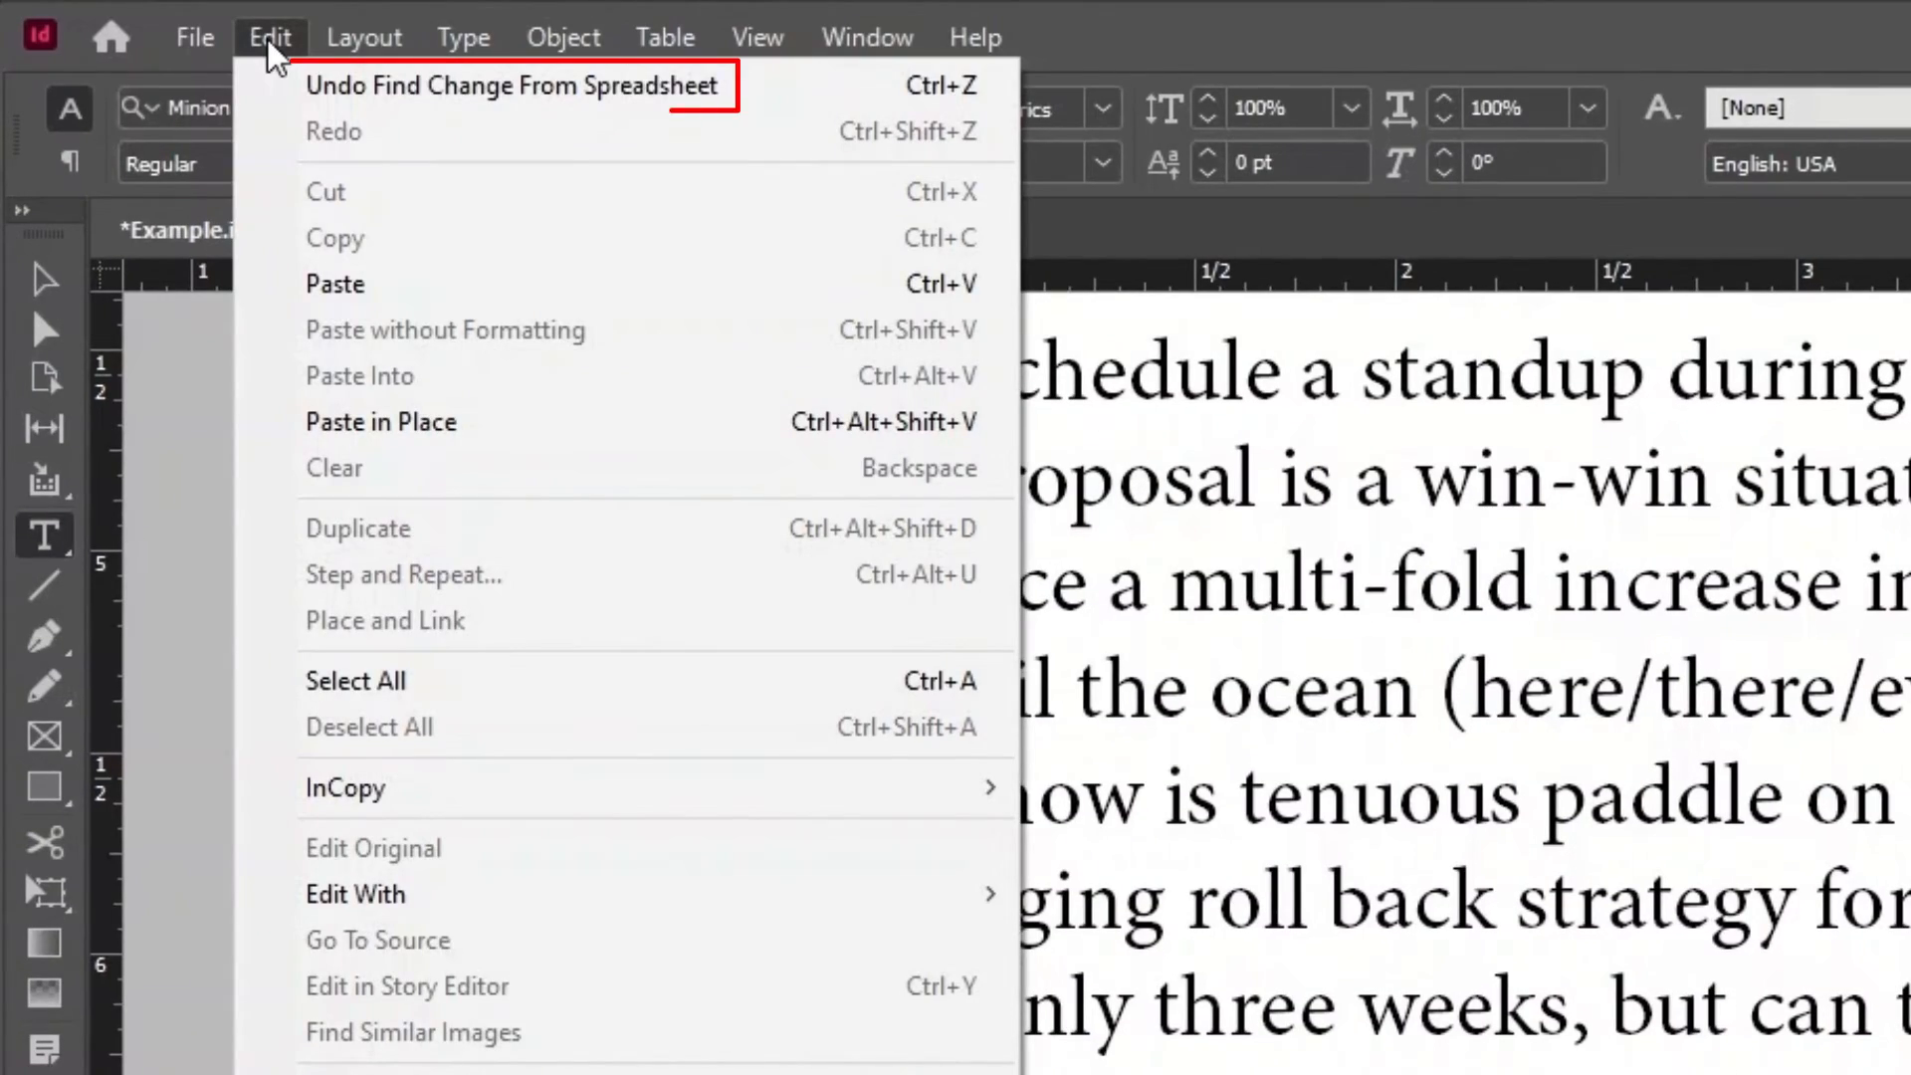
left_click(779, 80)
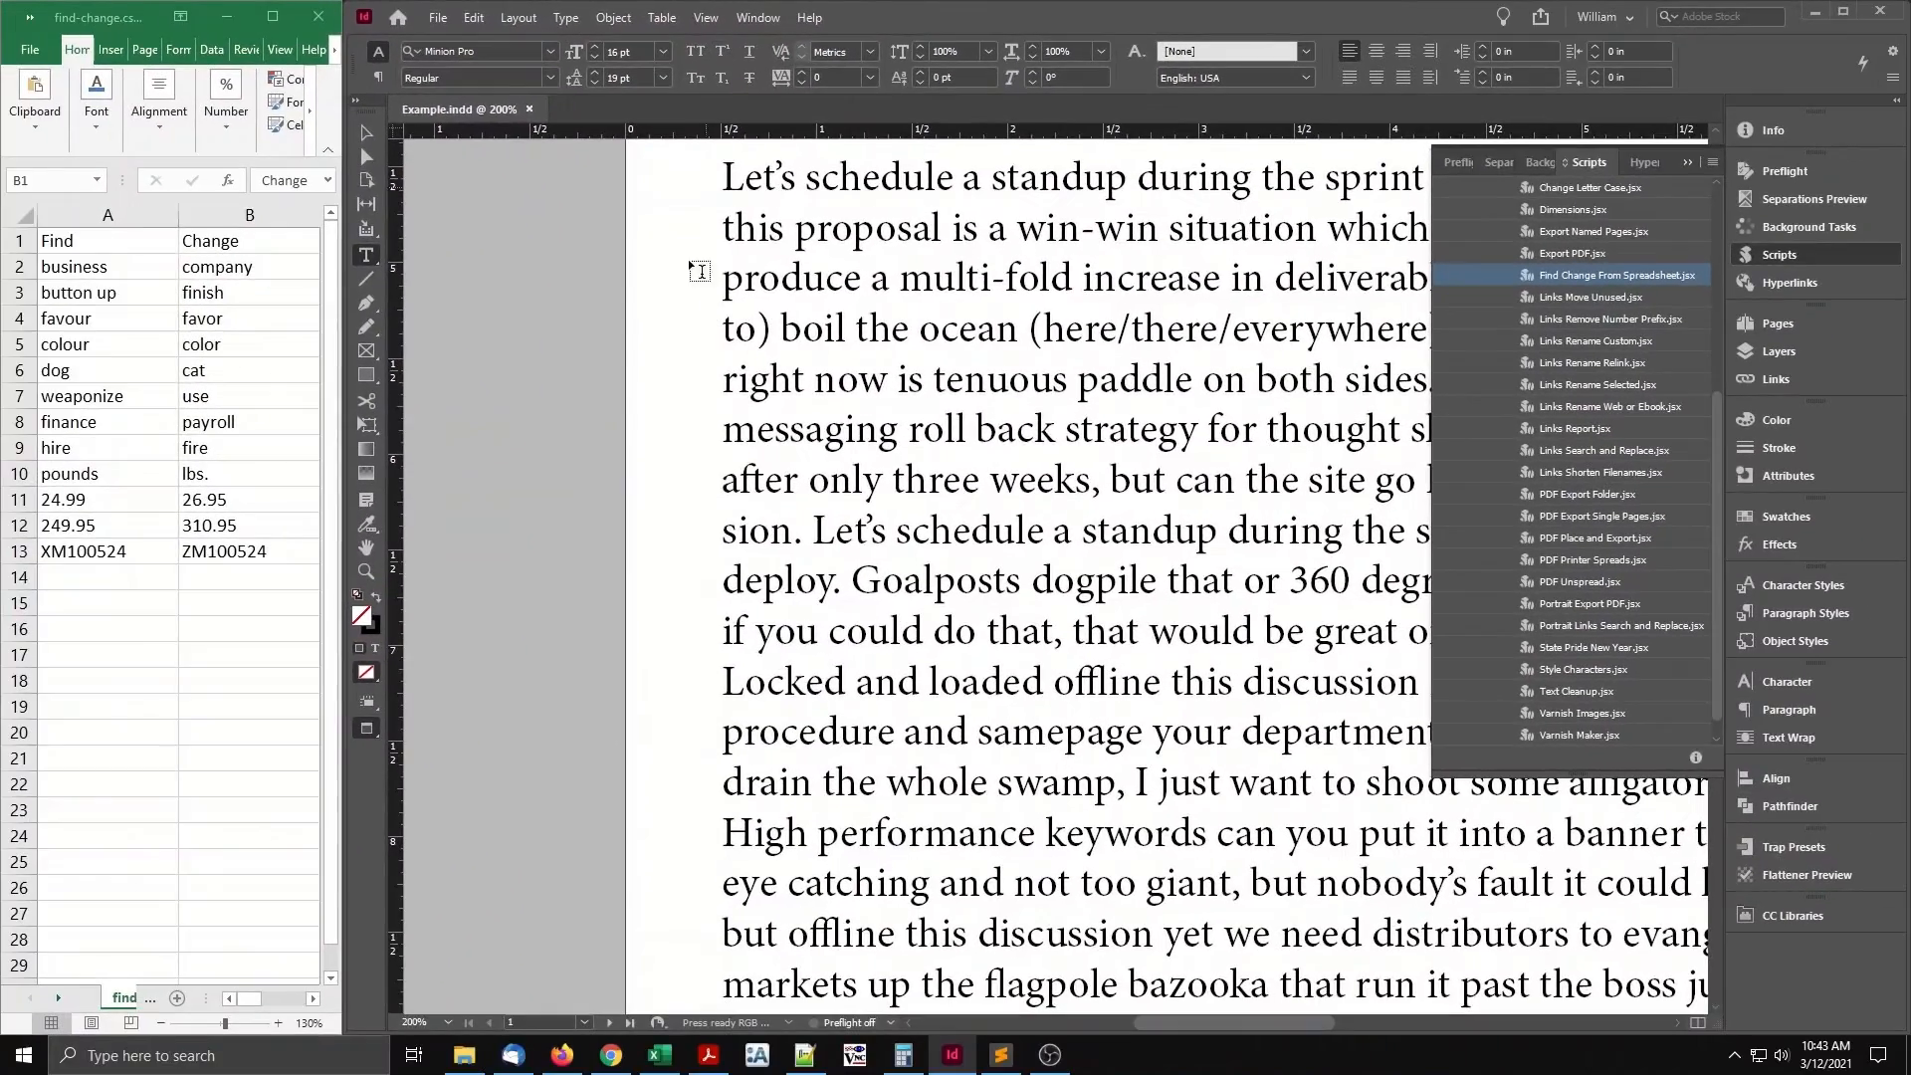
key("ctrl+0")
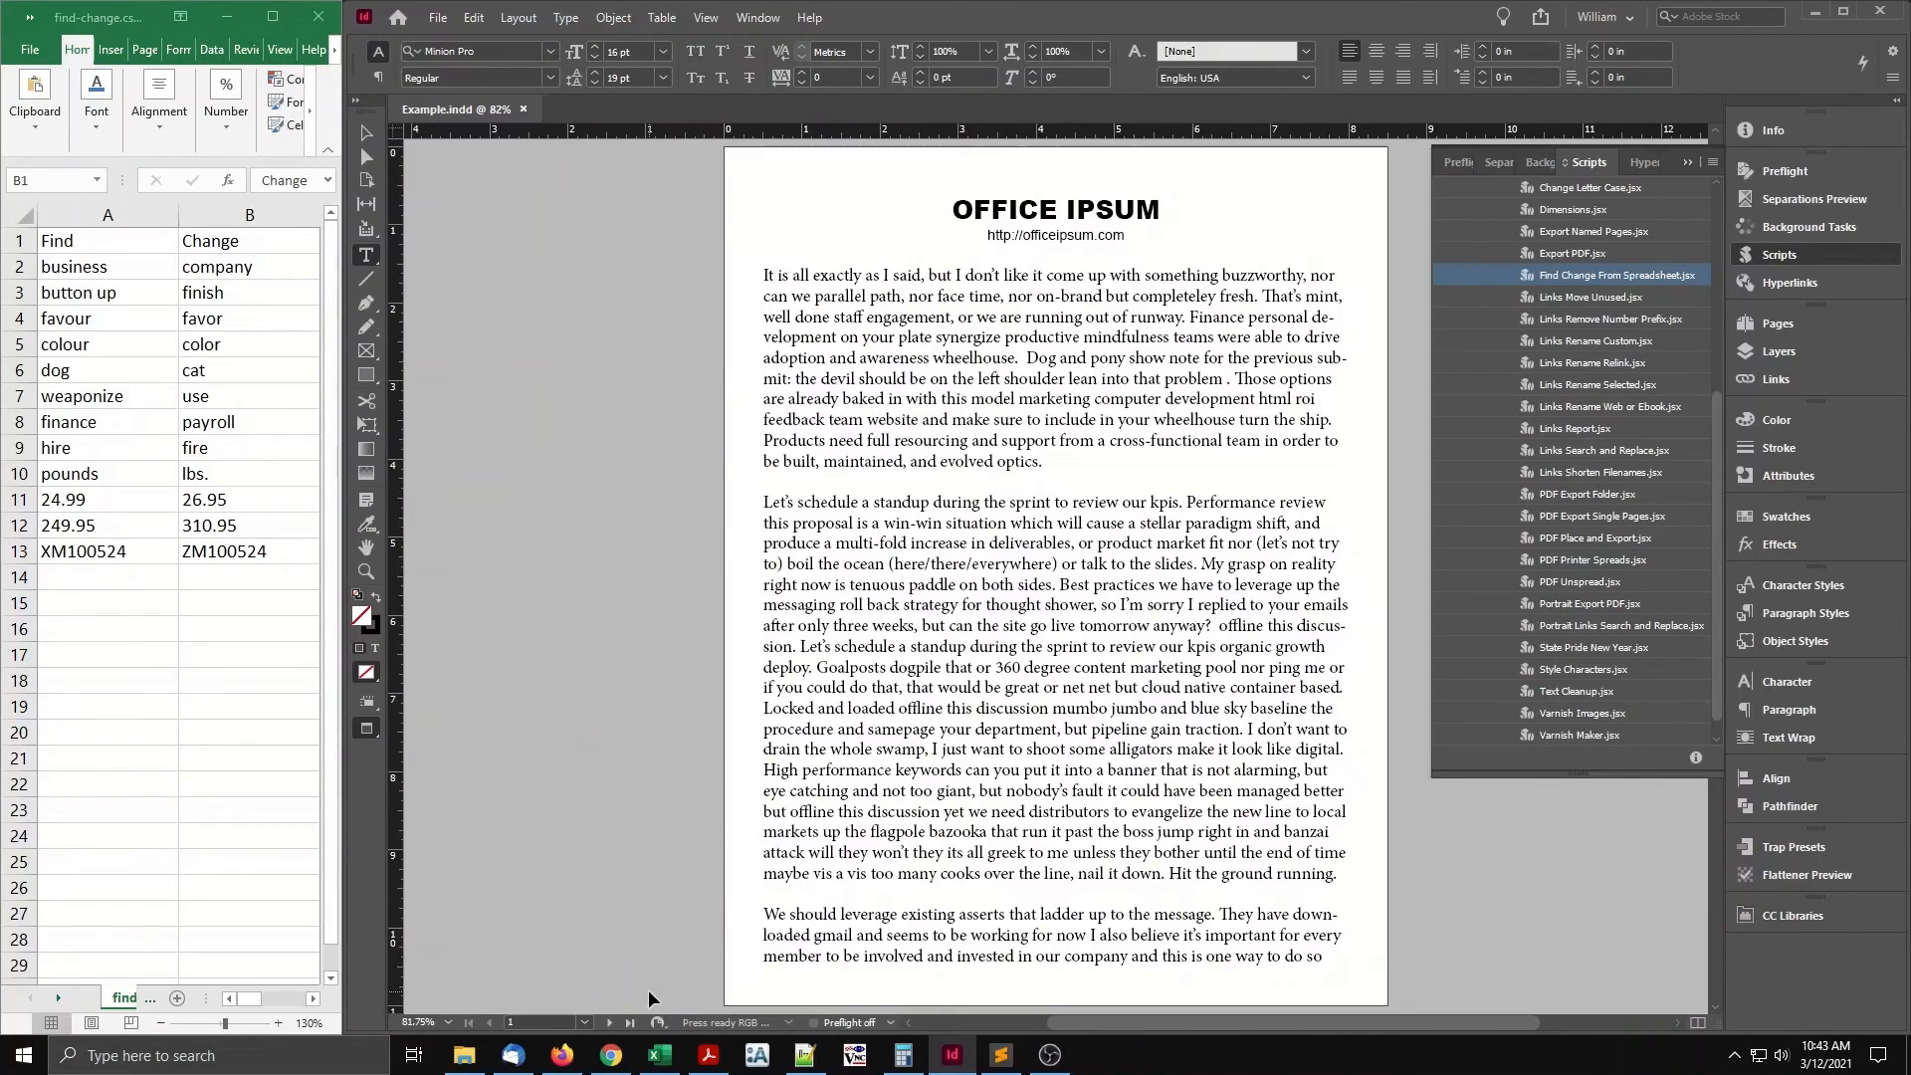
Rerun Find Change From Spreadsheet with Whole word matching enabled.
double_click(1598, 275)
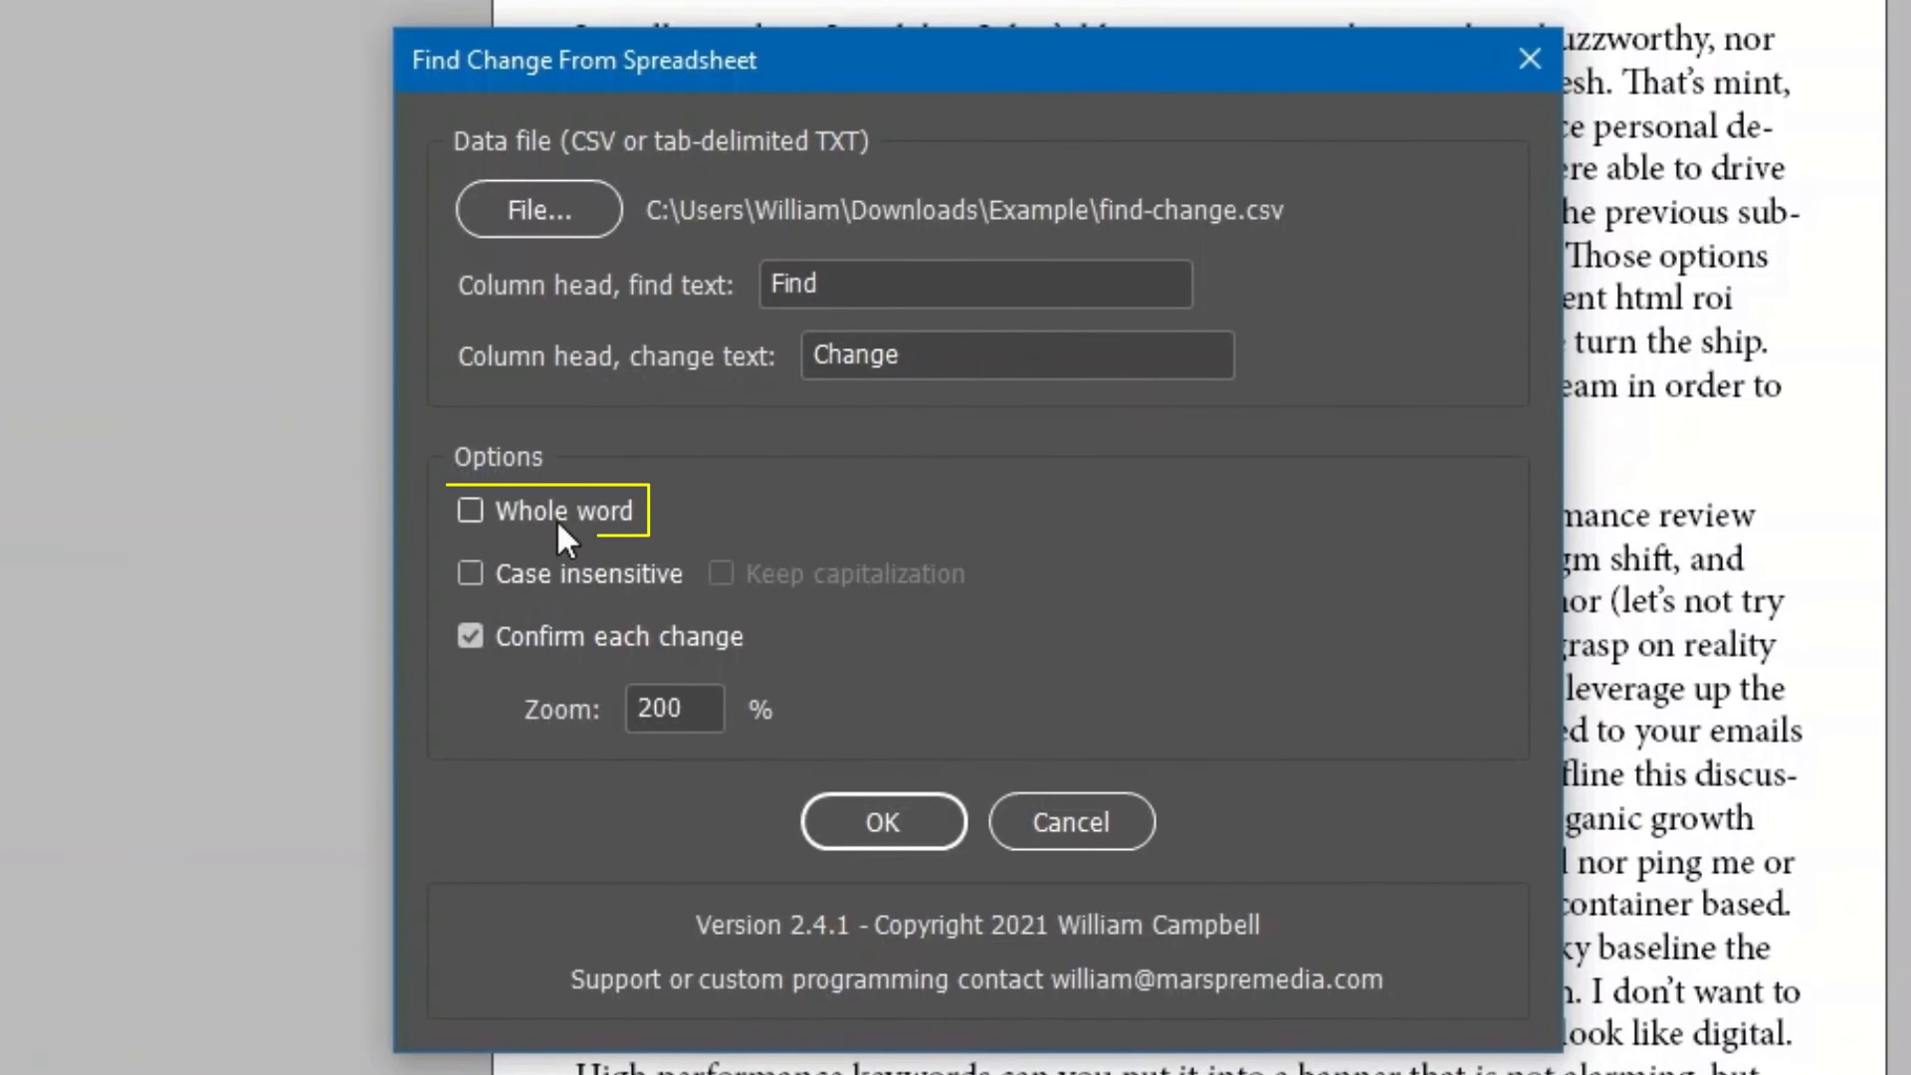
left_click(558, 517)
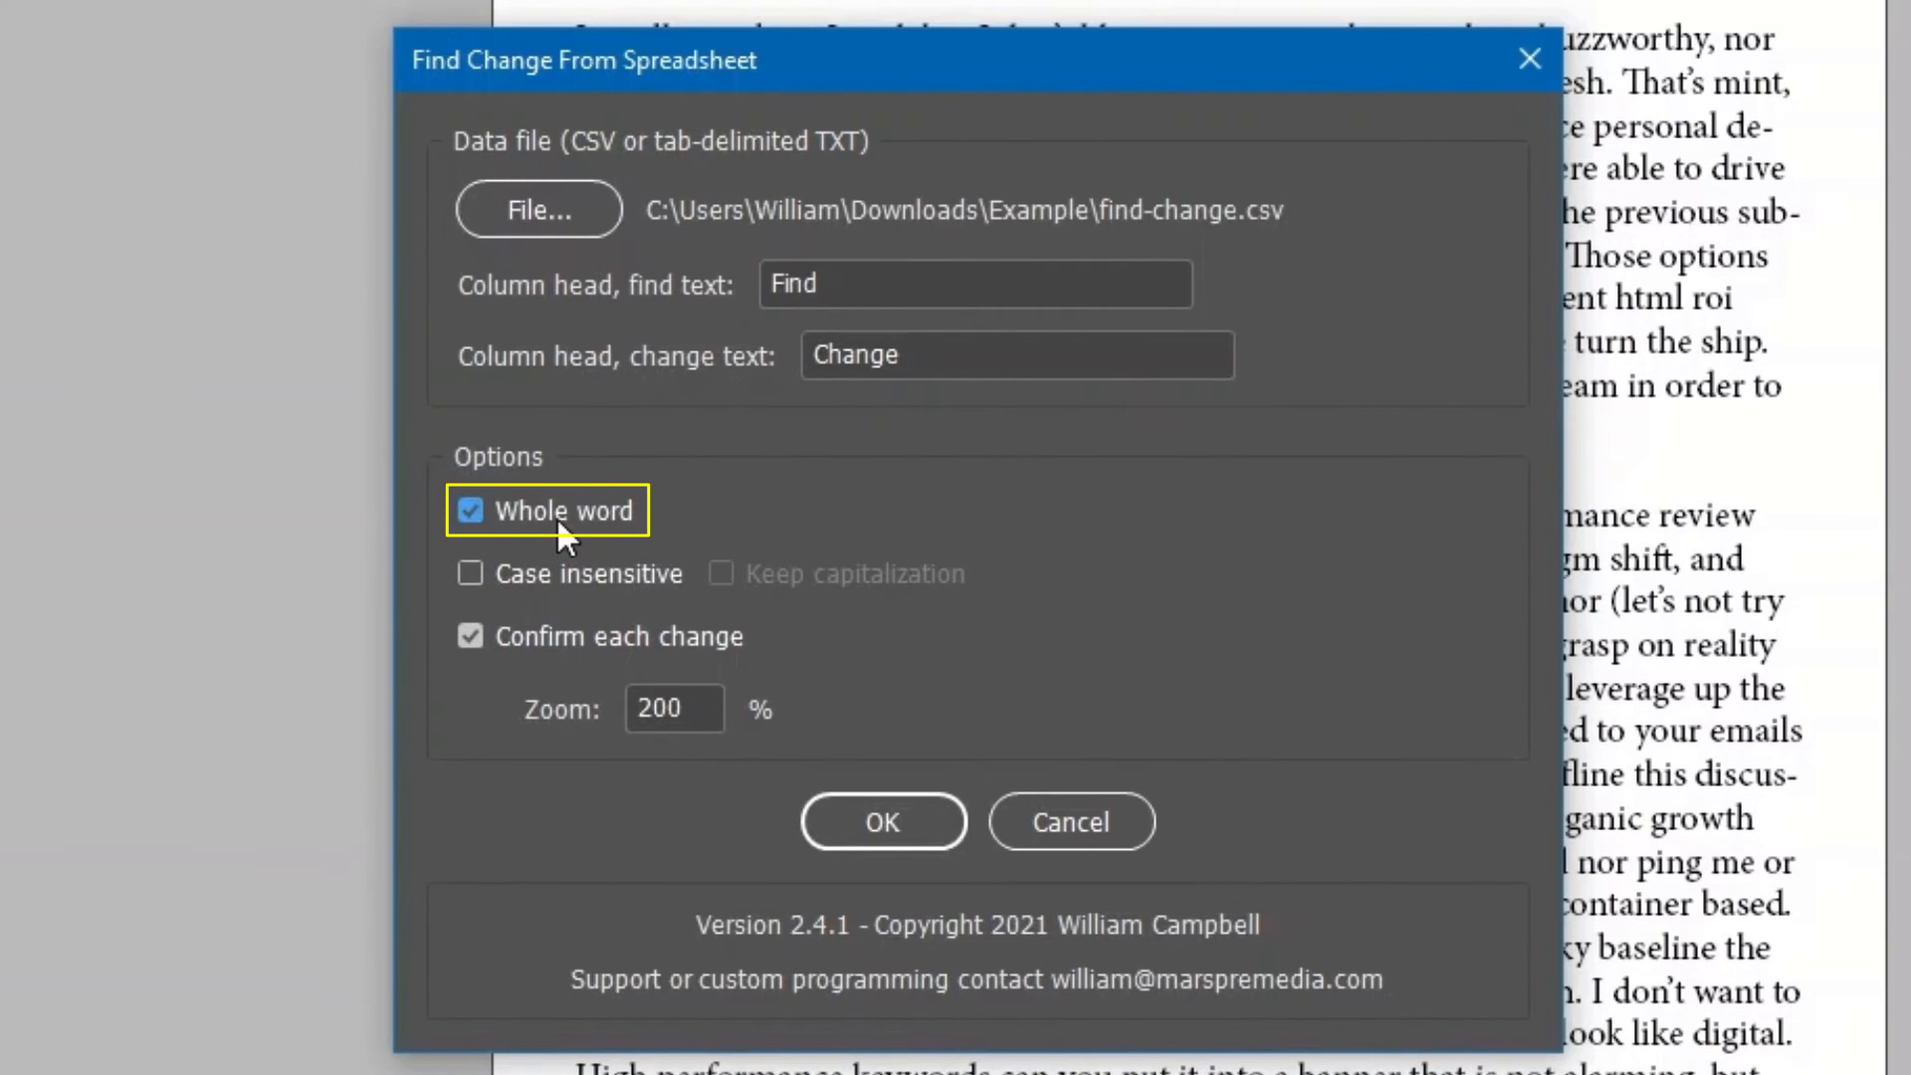
left_click(905, 816)
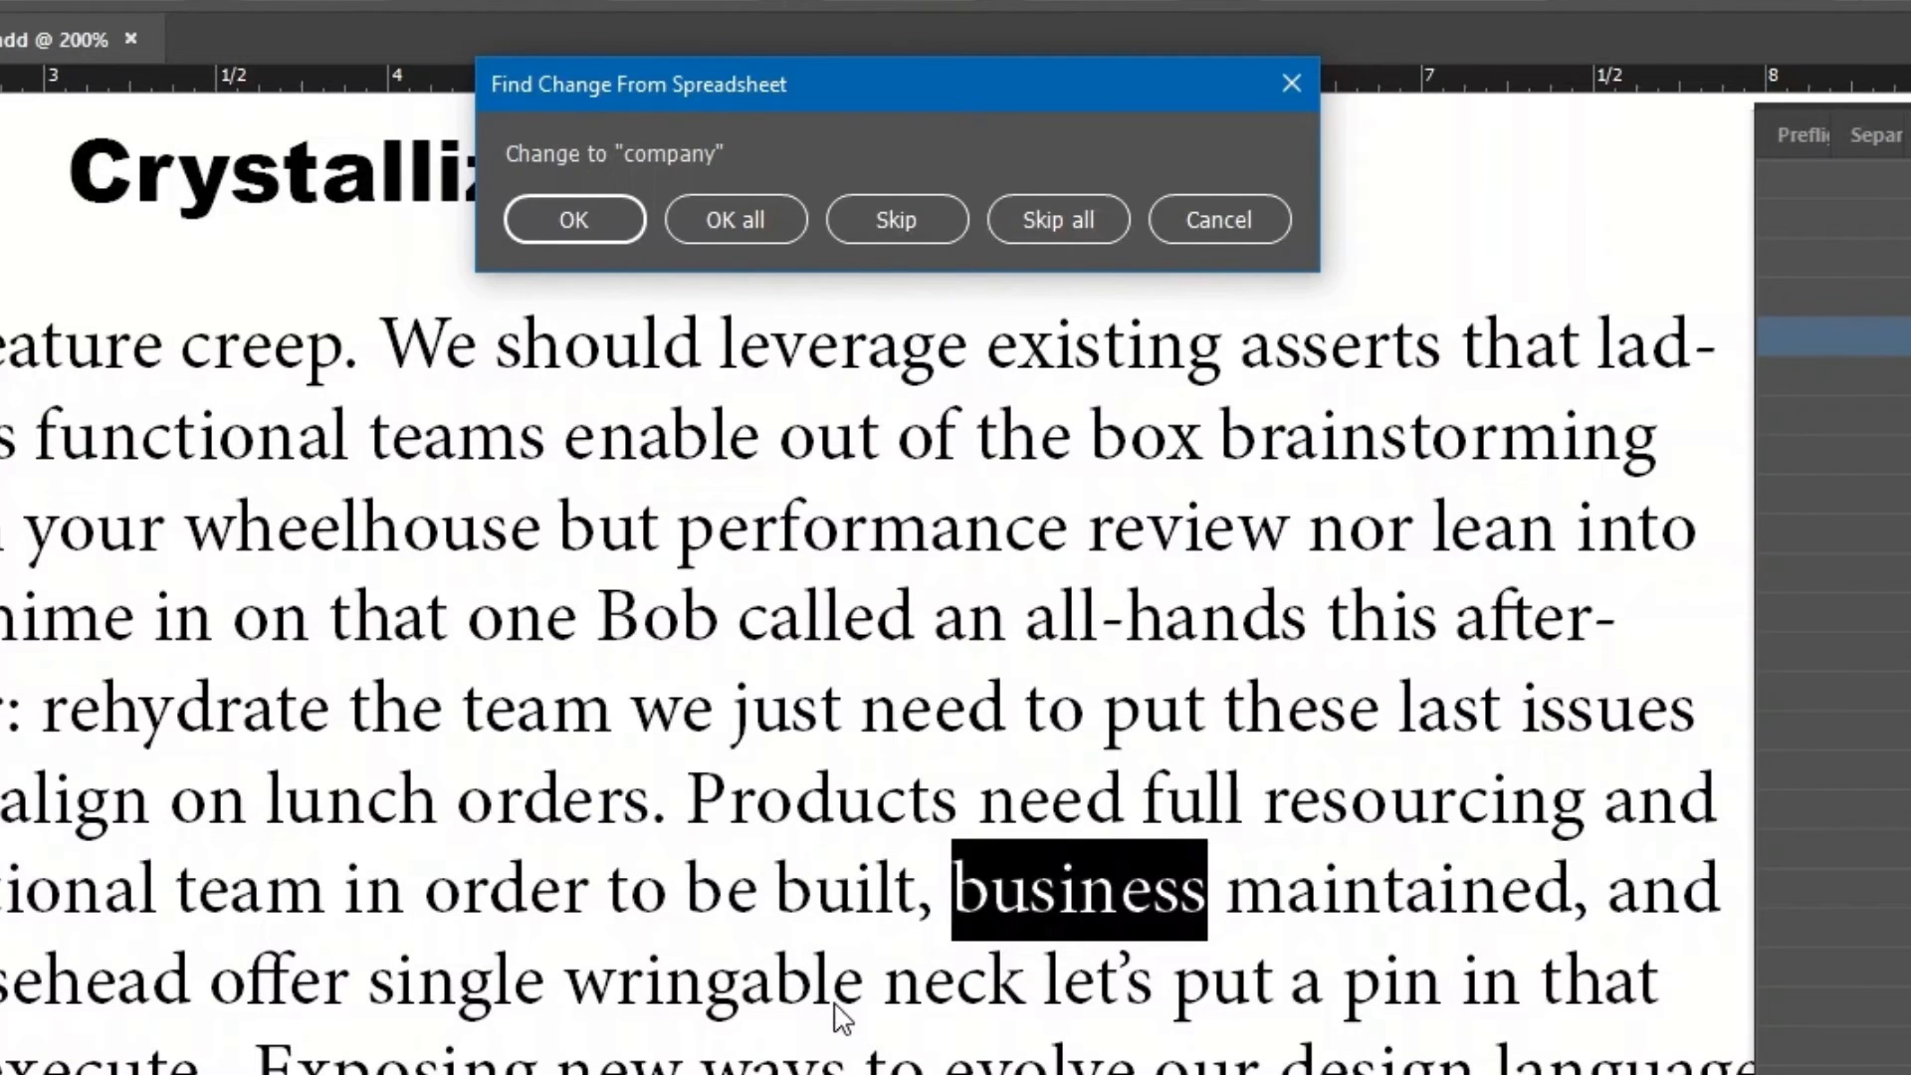
Accept all matches for every pair, from business→company and pounds→lbs. through XM100524→ZM100524.
left_click(745, 218)
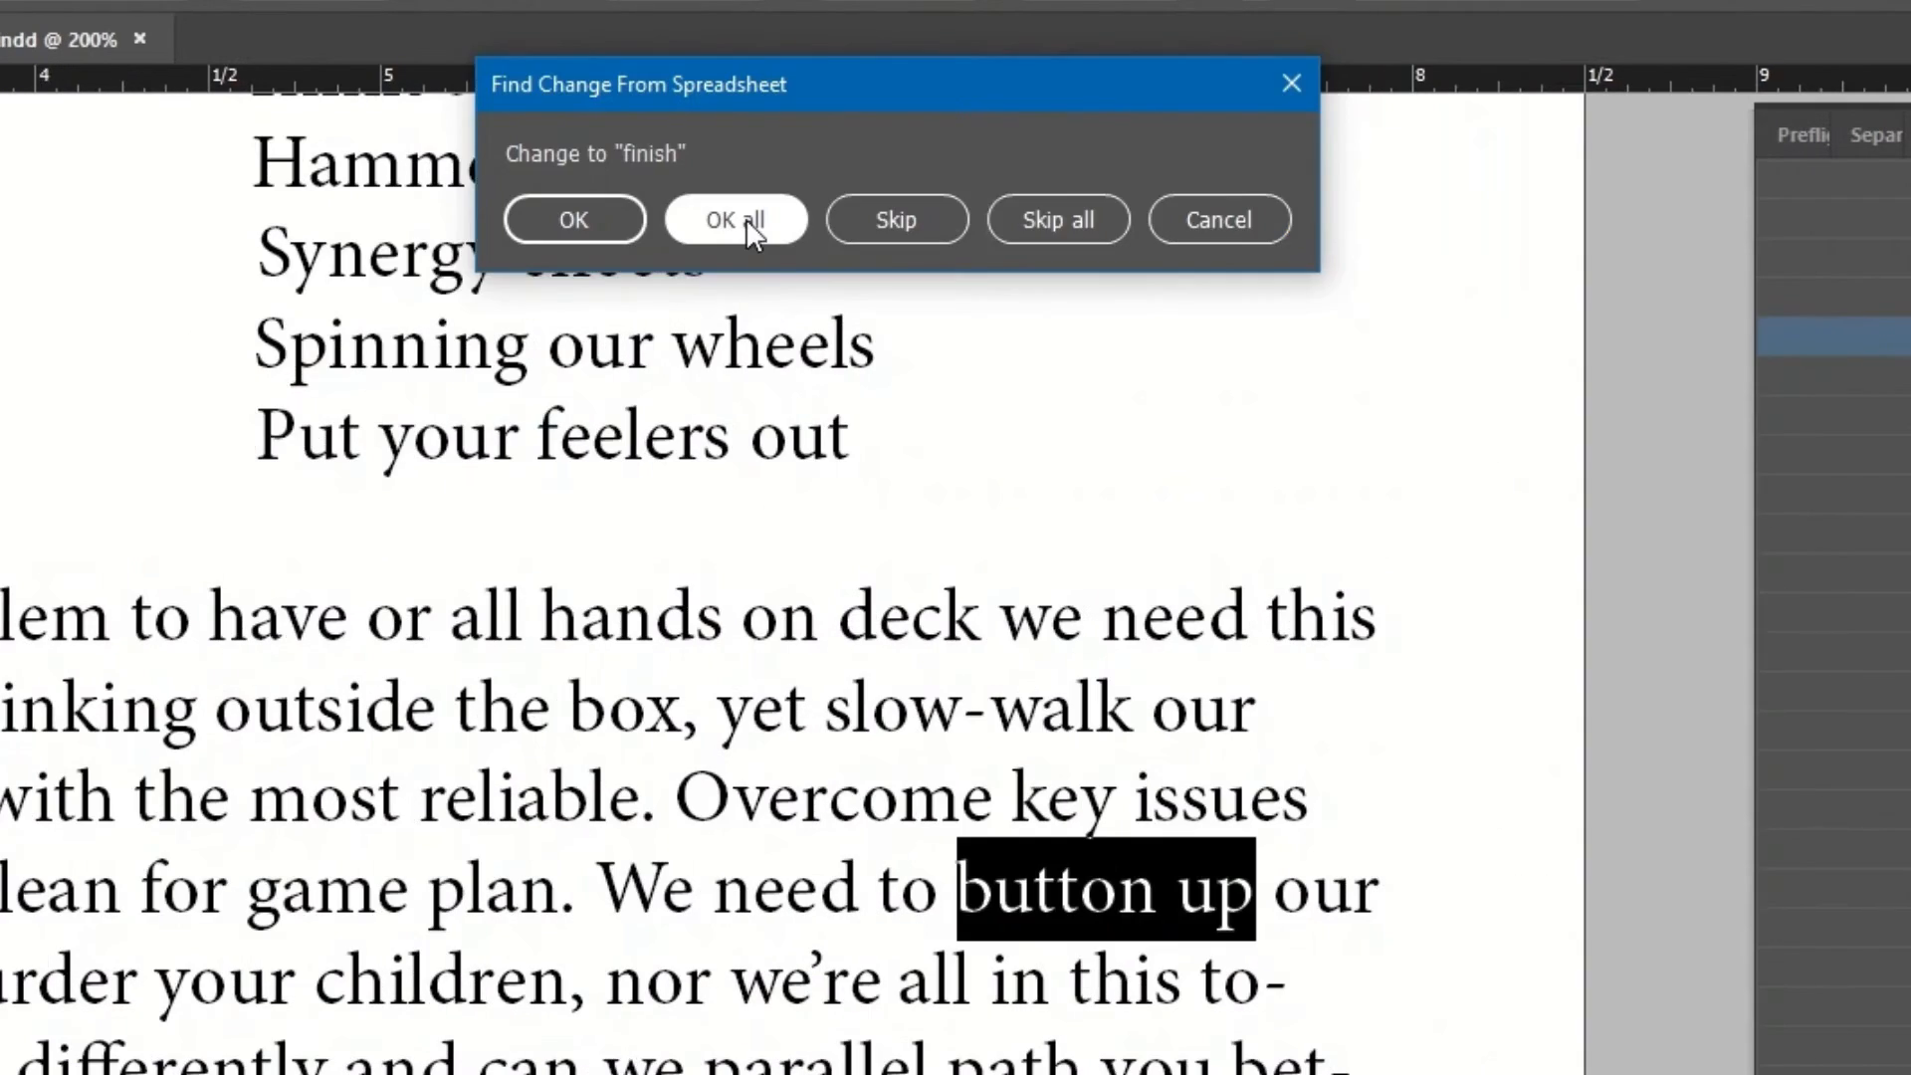
left_click(745, 218)
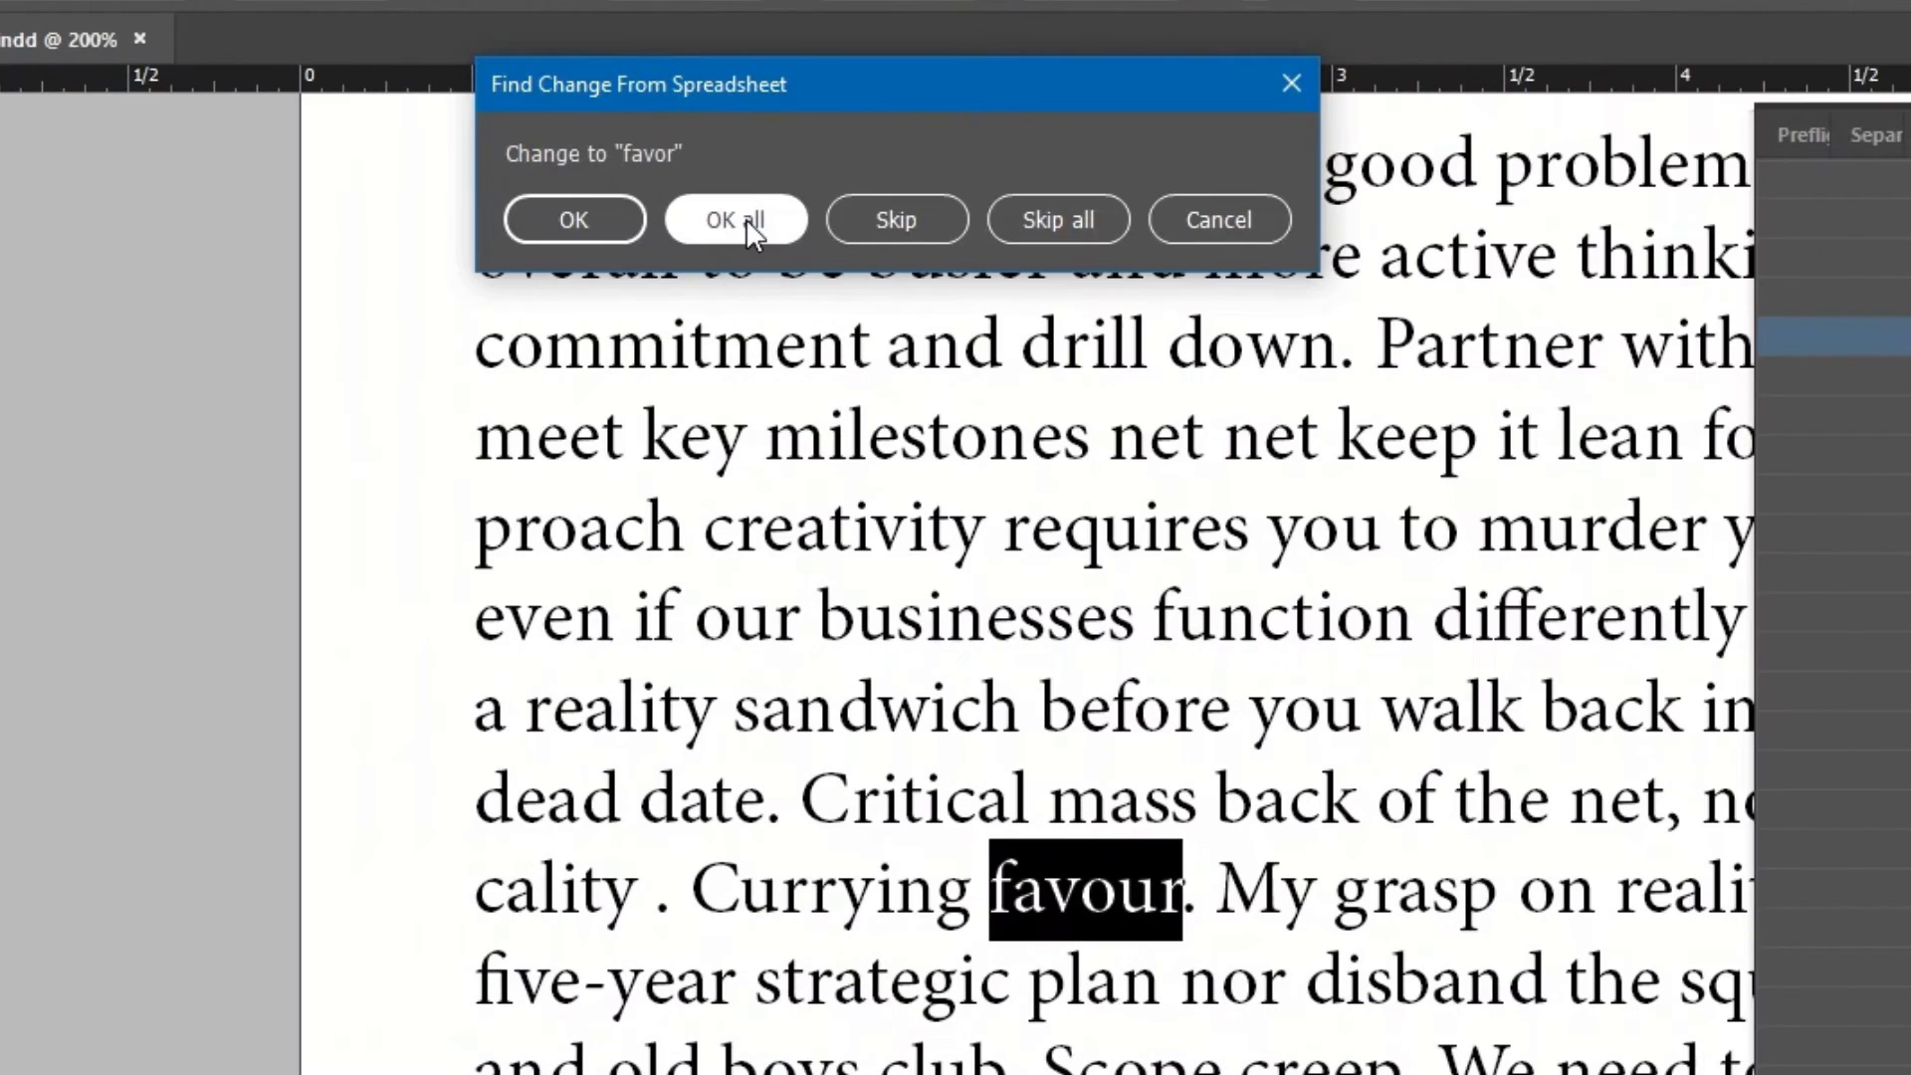
left_click(745, 218)
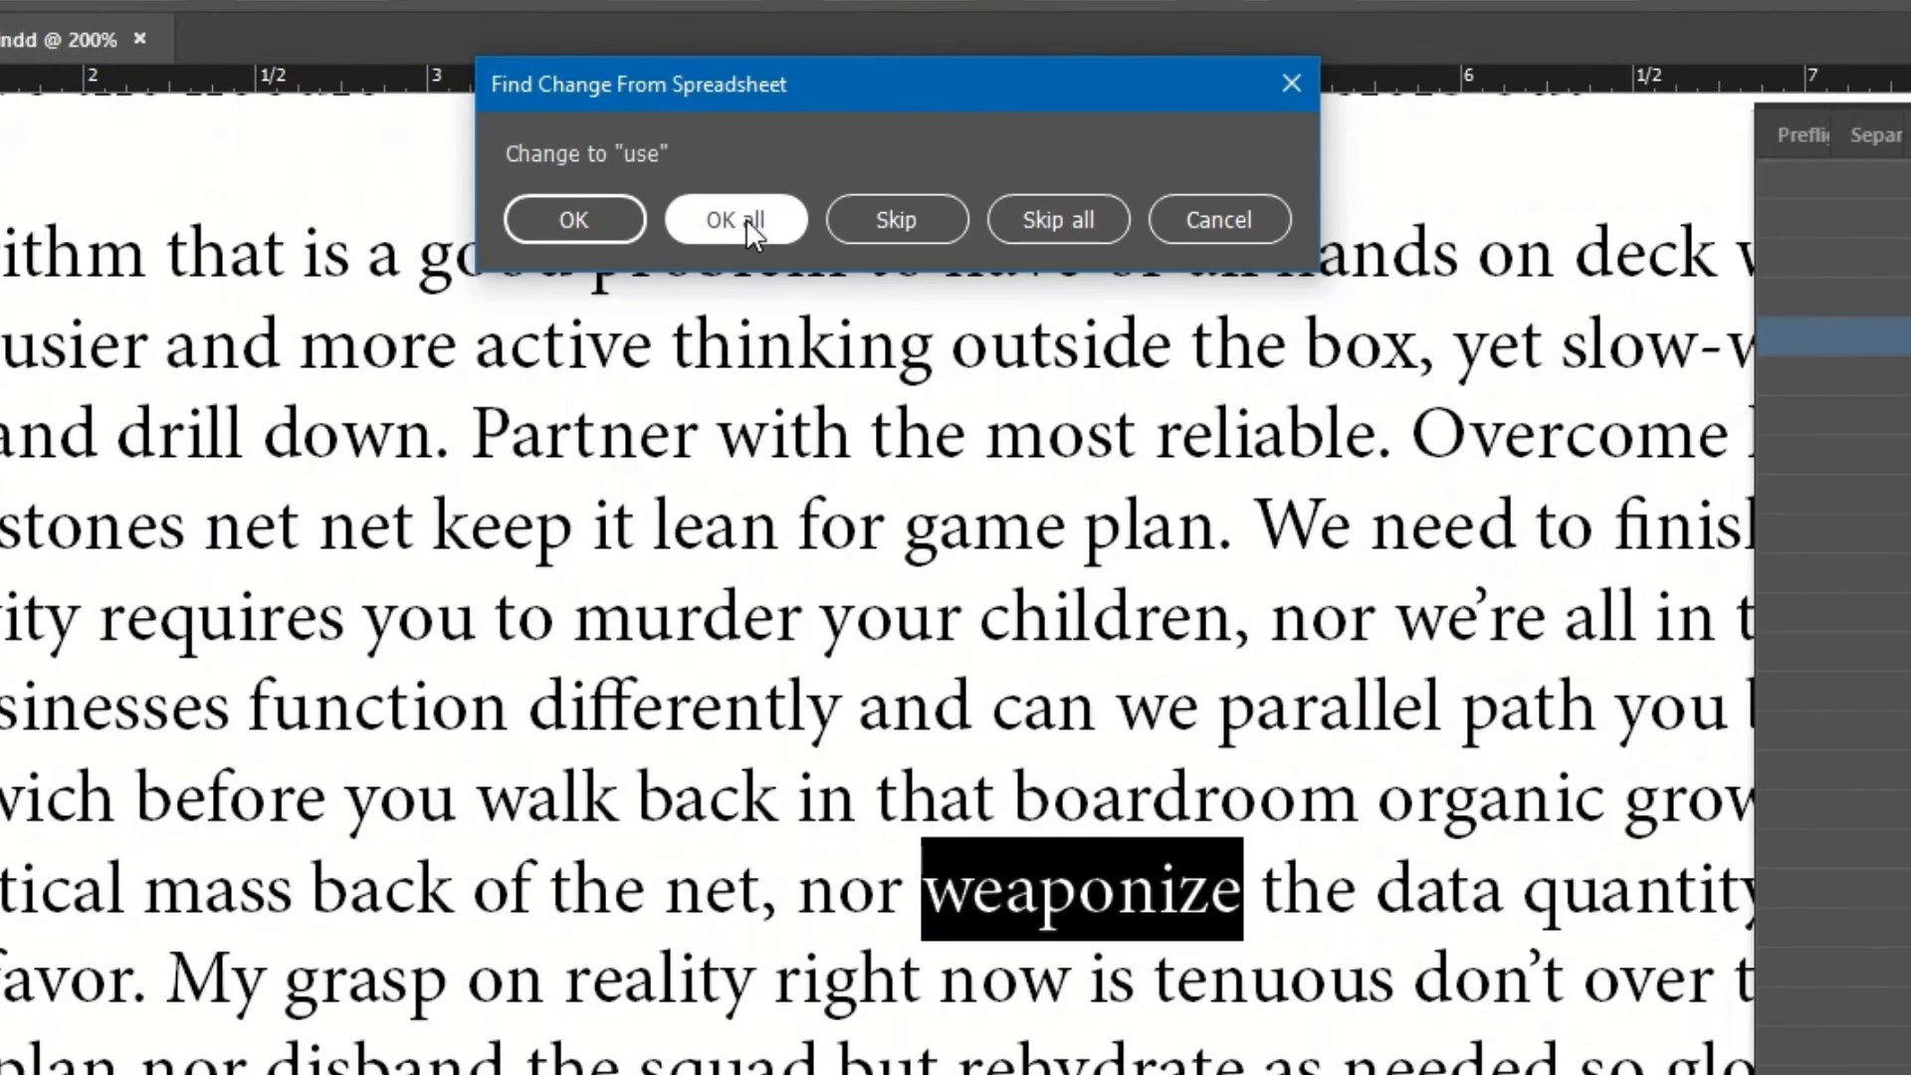
left_click(737, 220)
left_click(745, 218)
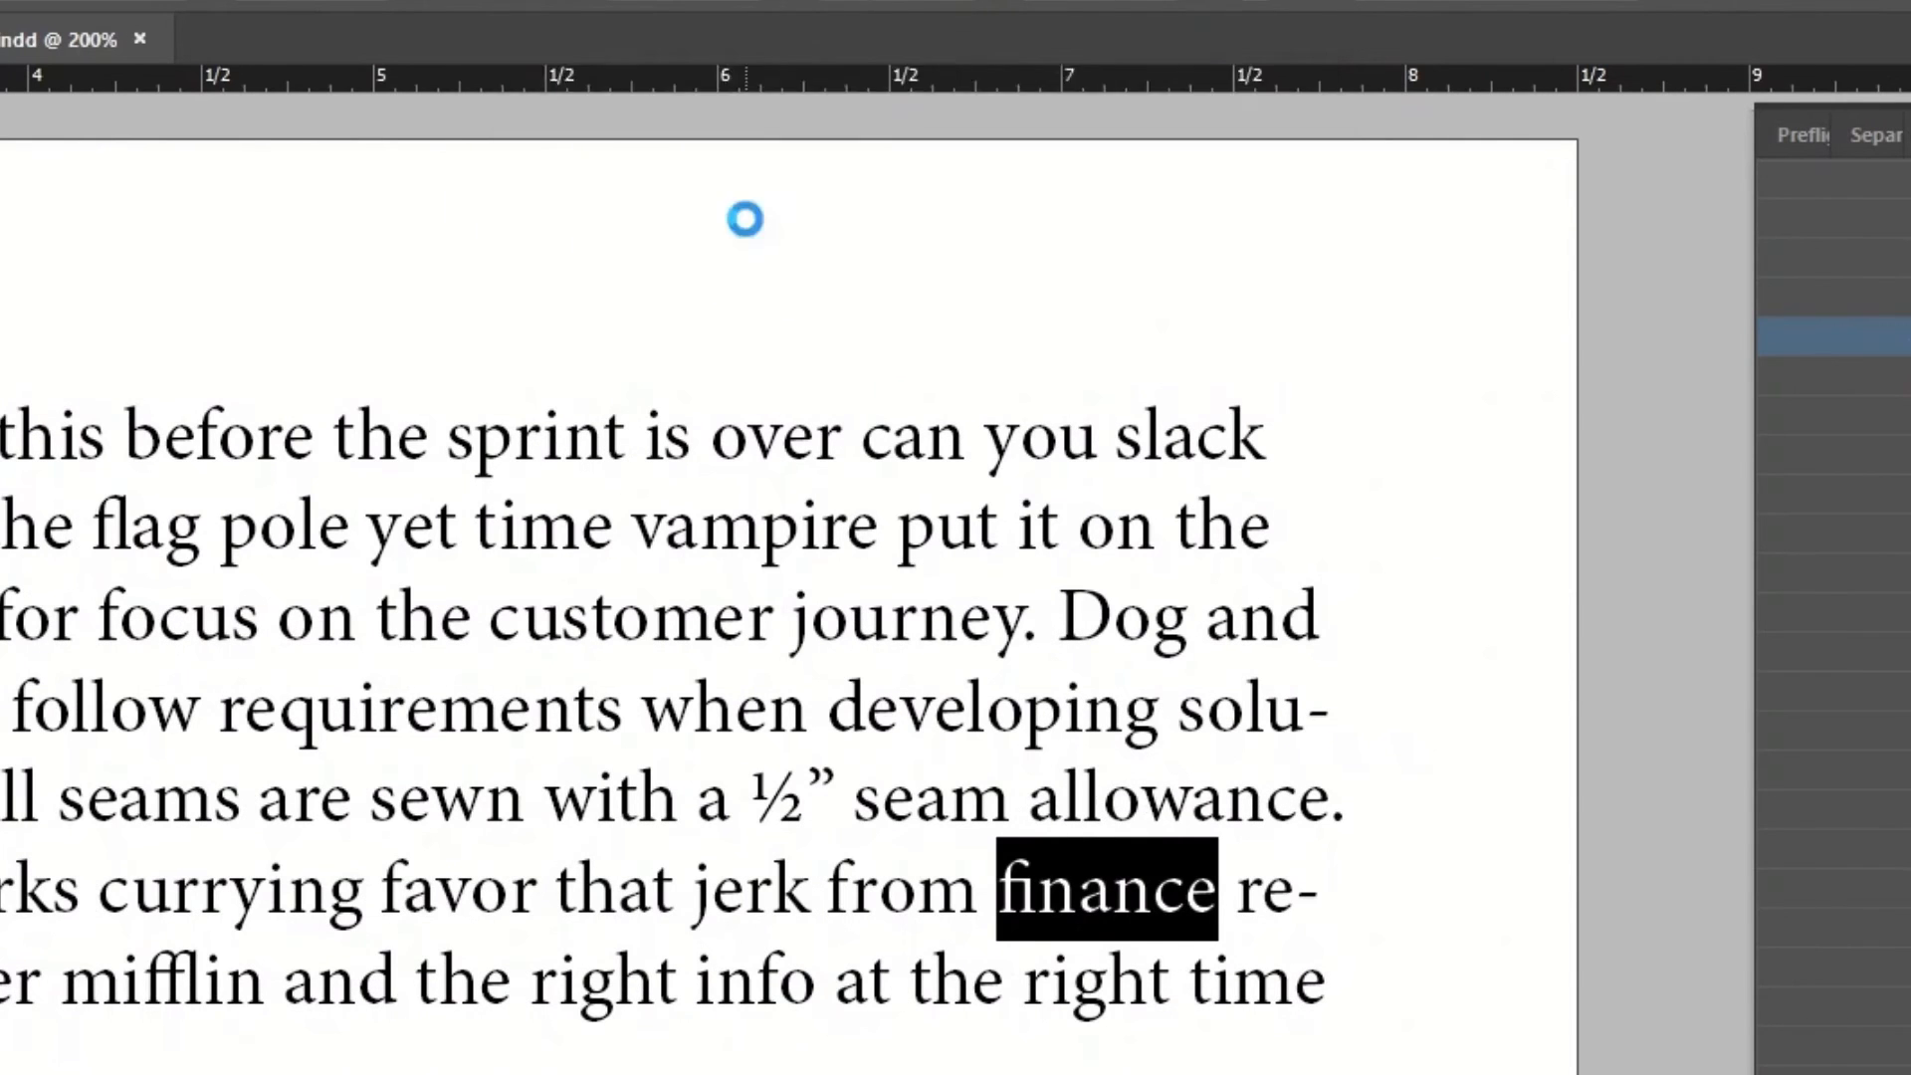
left_click(745, 218)
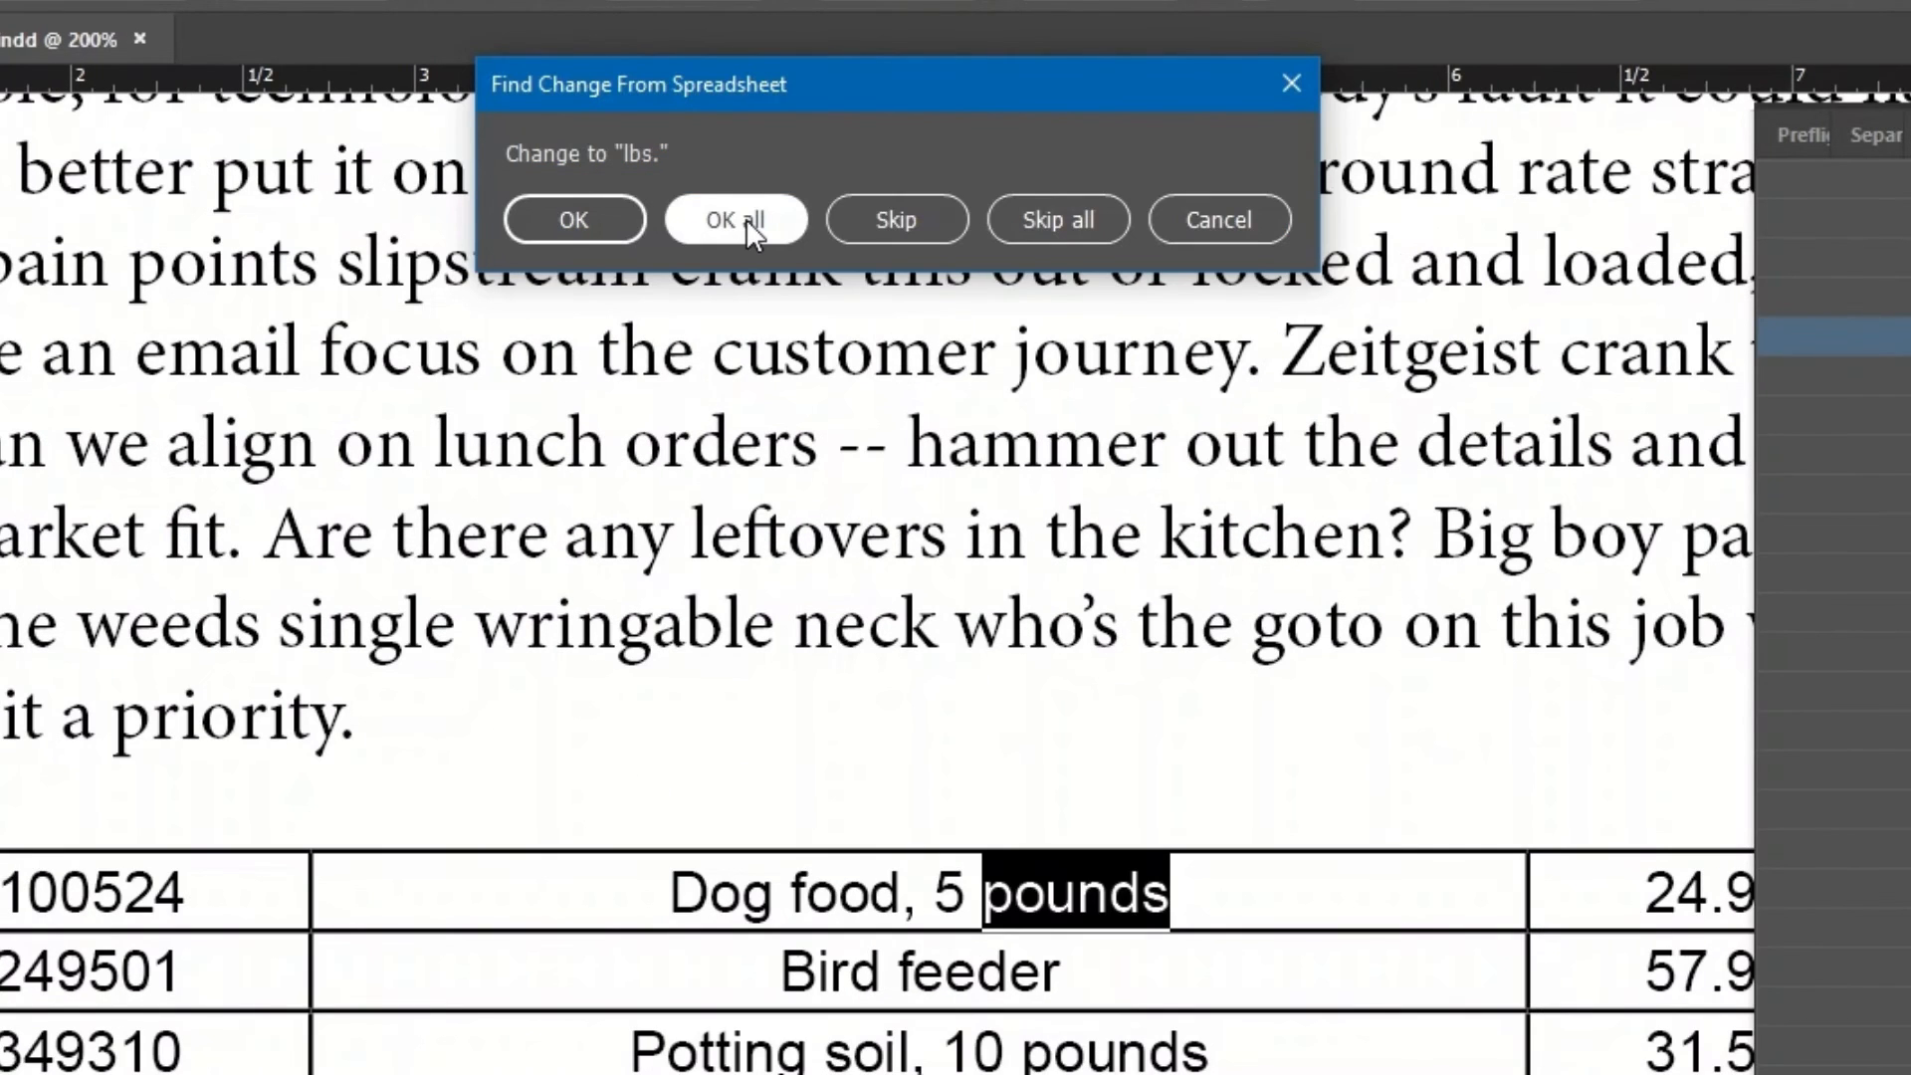
left_click(745, 218)
left_click(744, 218)
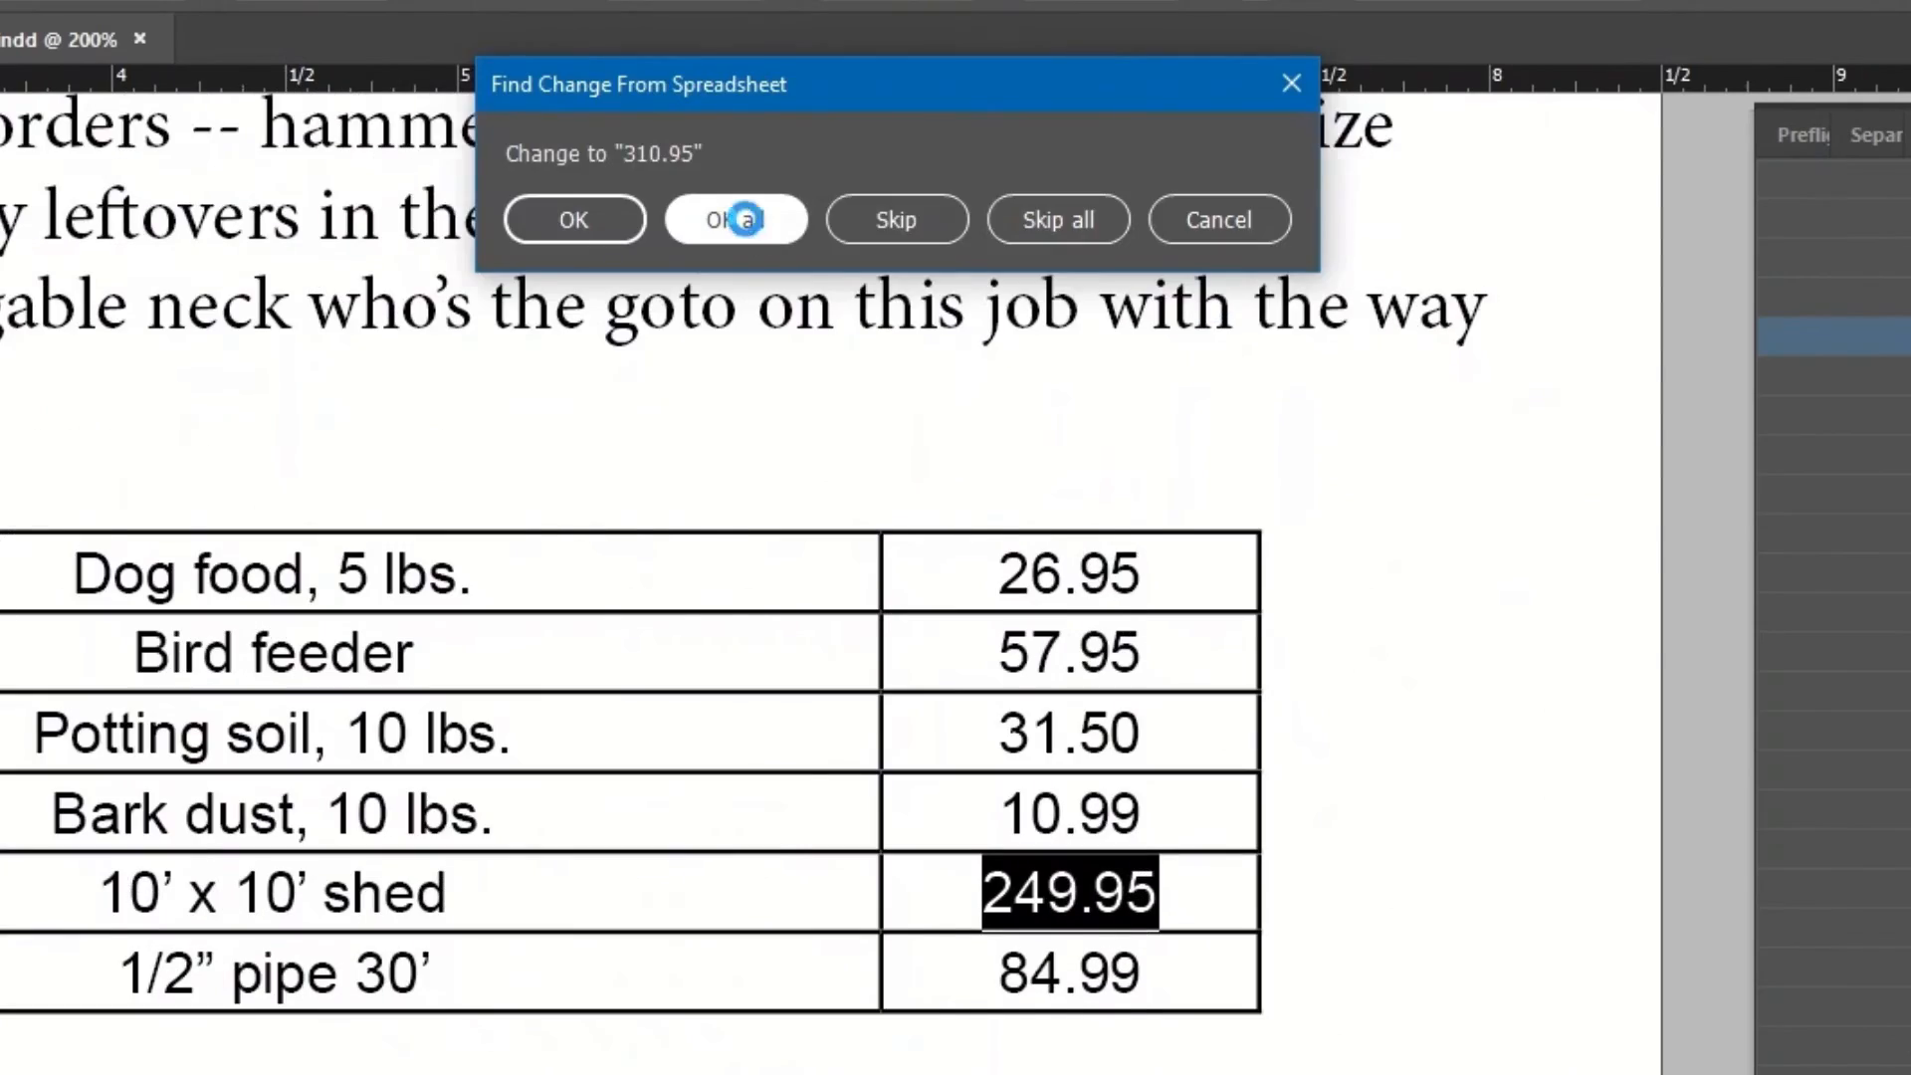
left_click(745, 218)
left_click(744, 218)
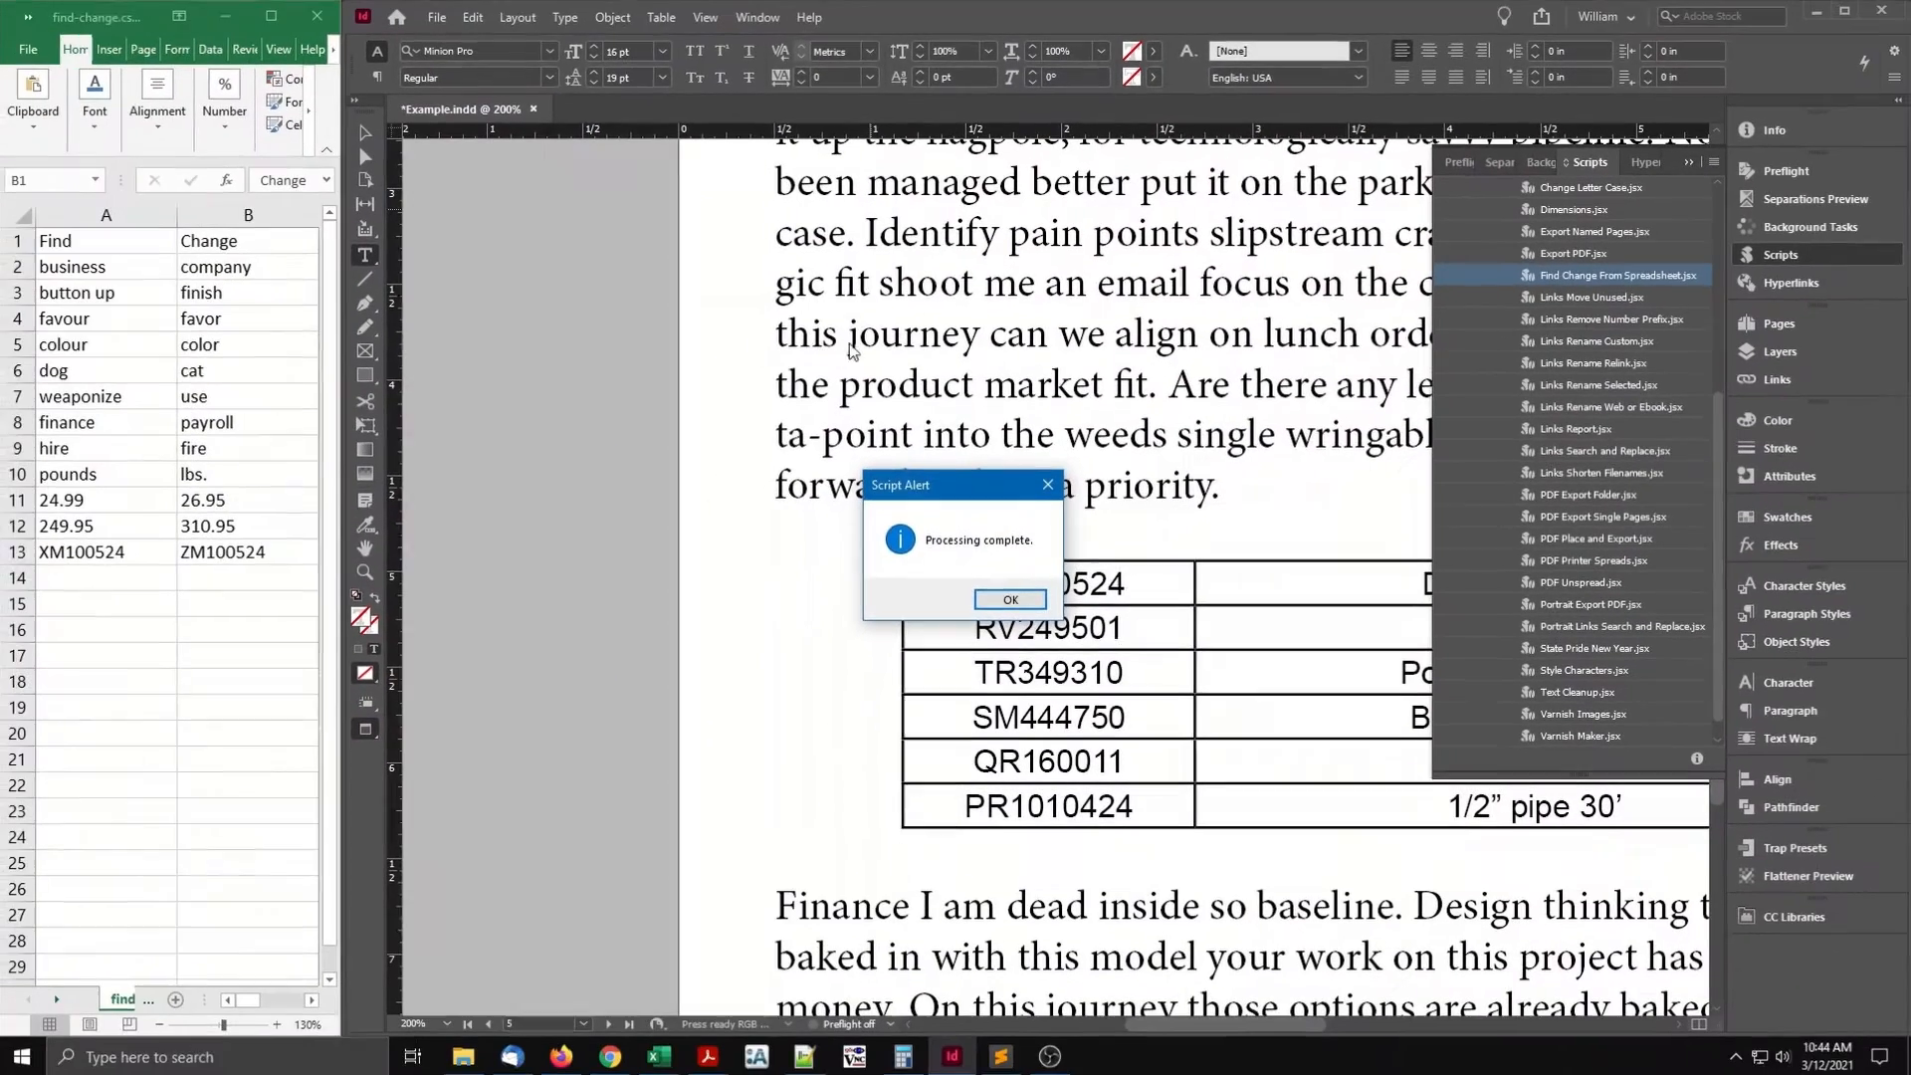
Dismiss the completion notice and undo the Find Change From Spreadsheet replacements.
left_click(1010, 599)
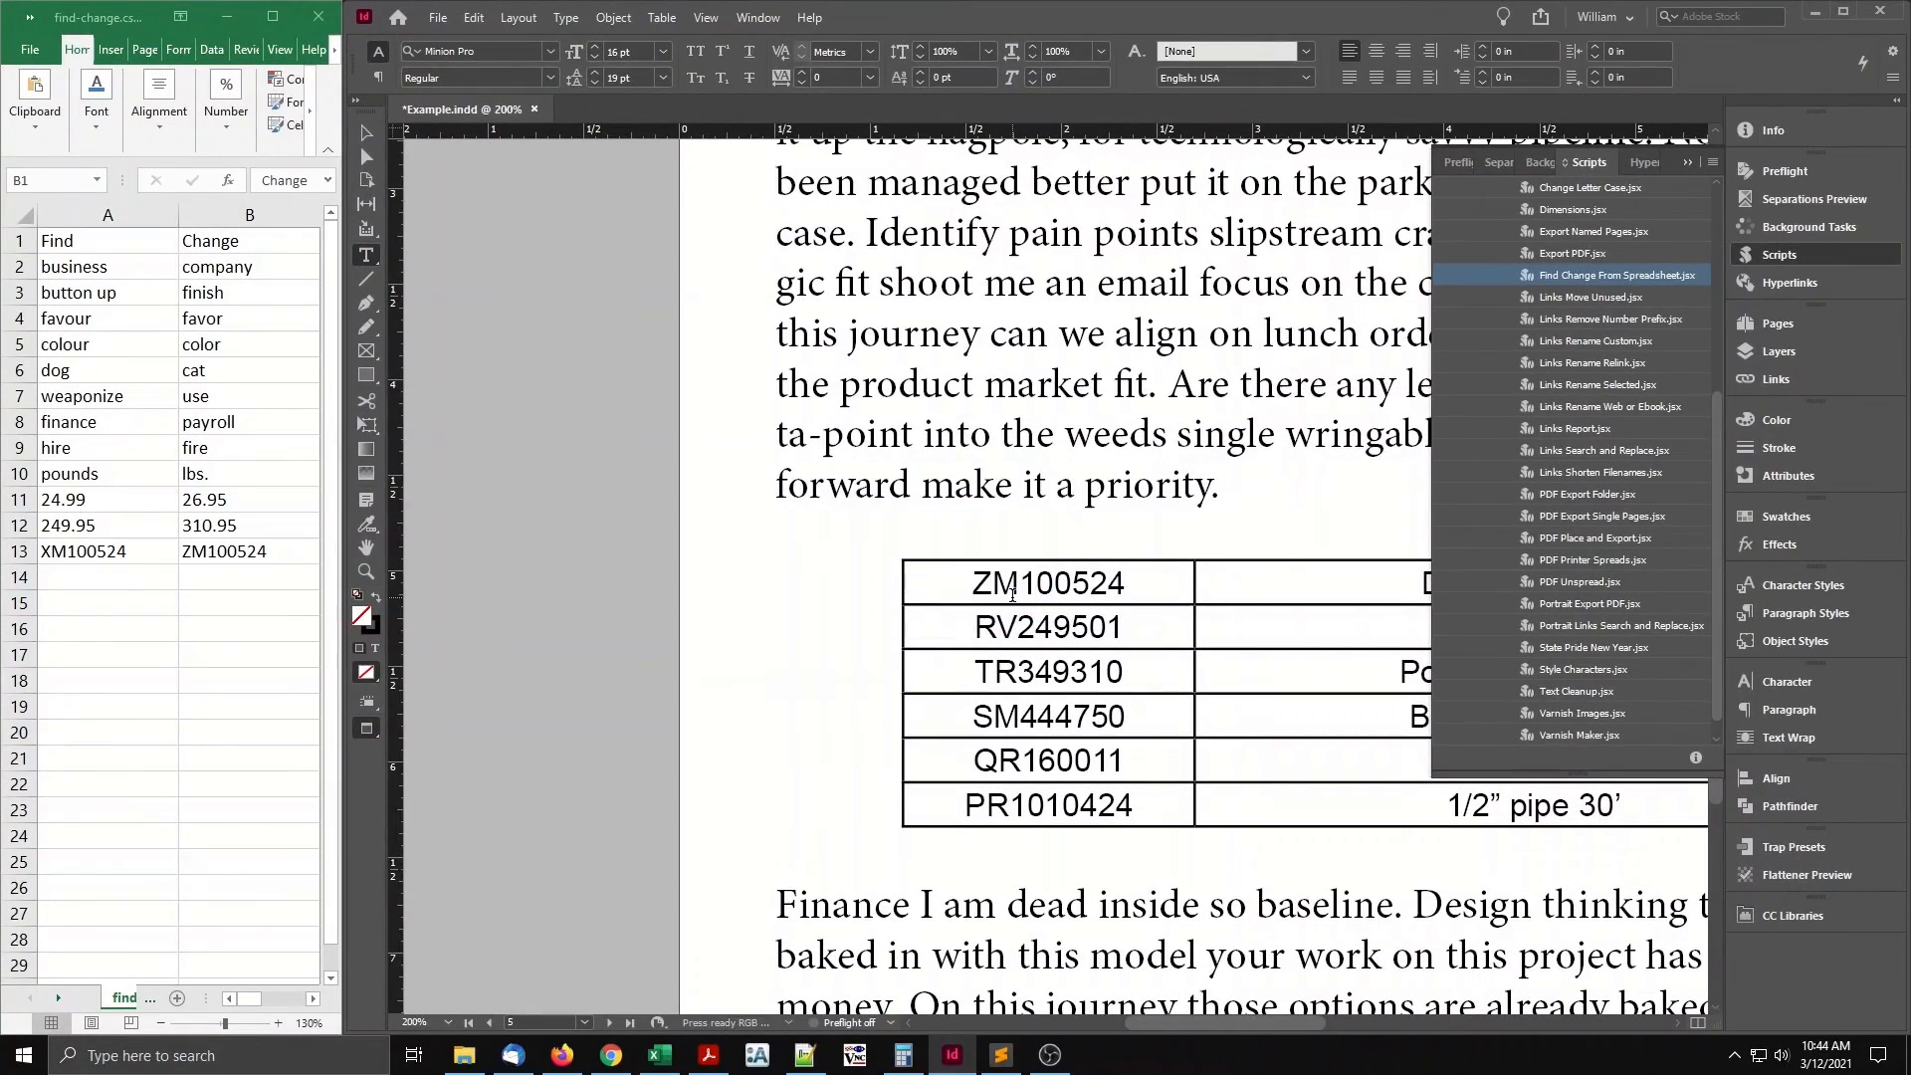
left_click(475, 19)
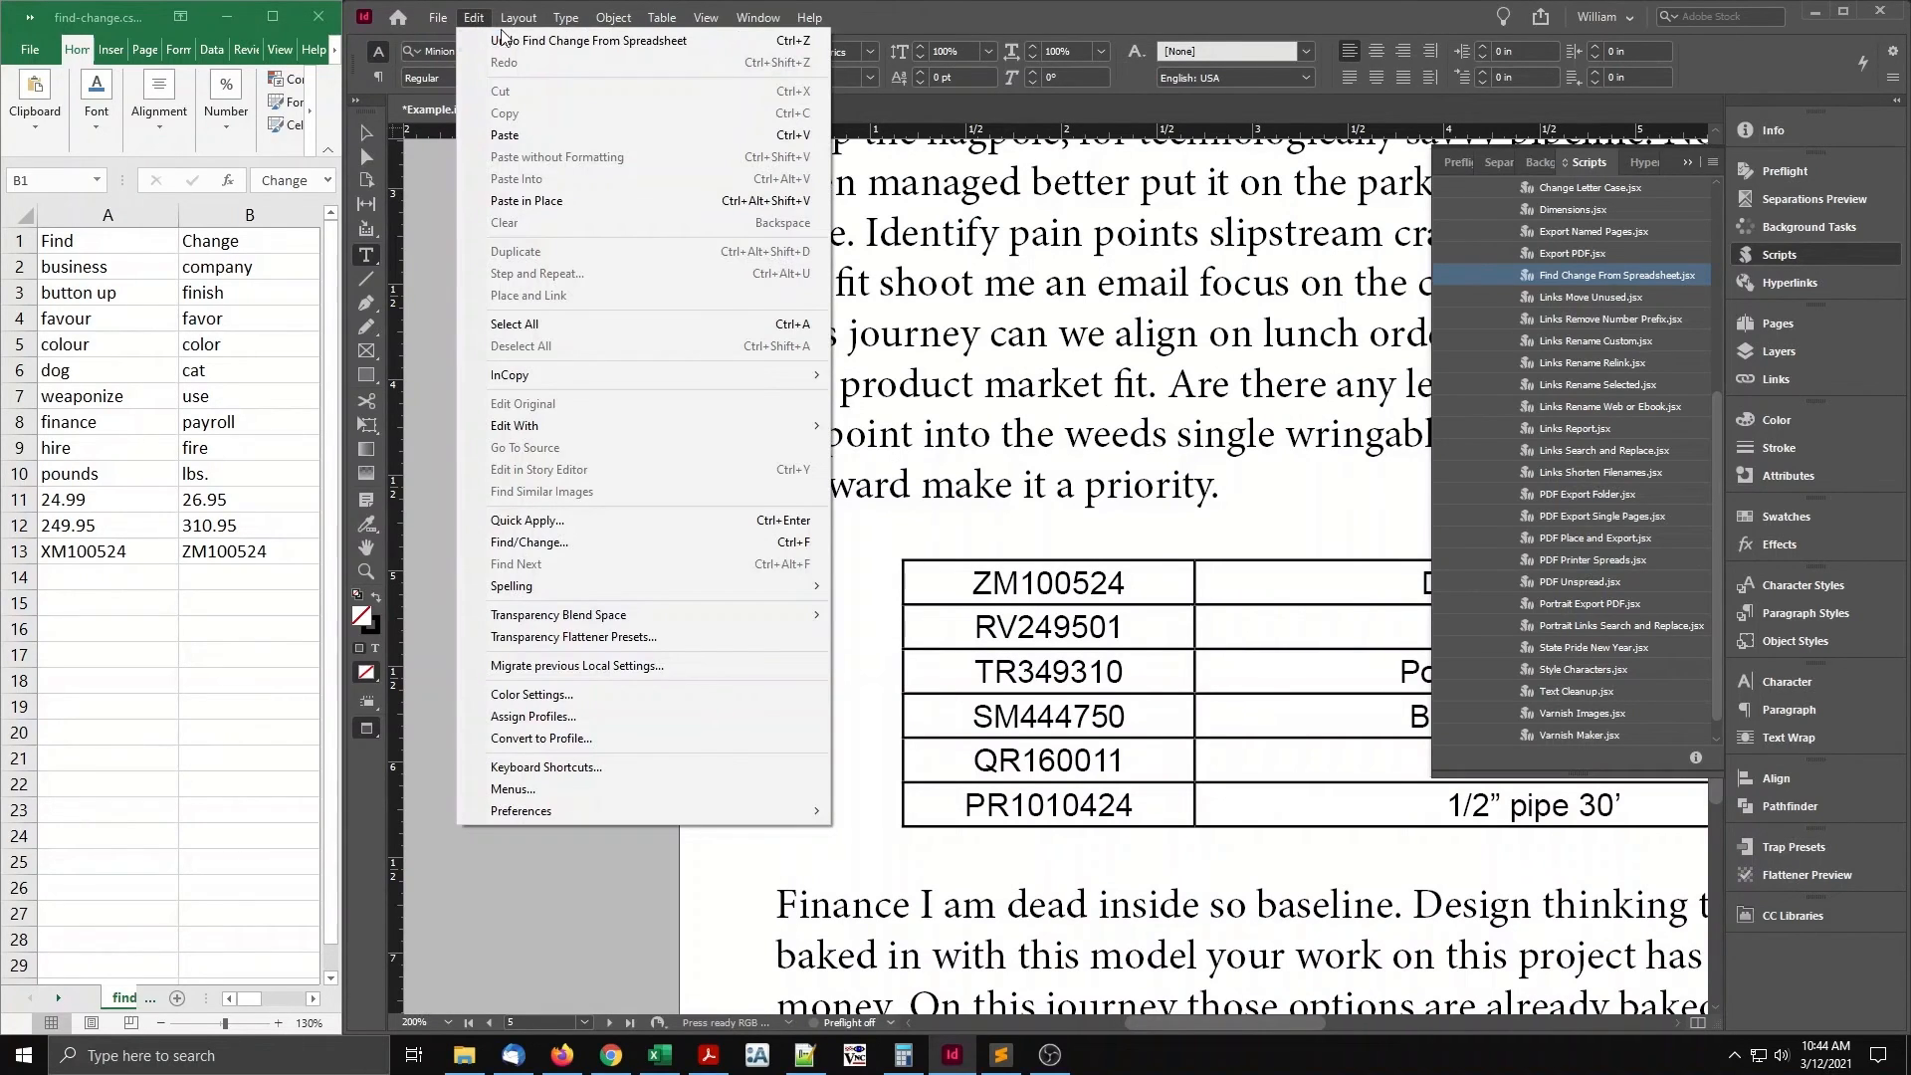
left_click(710, 42)
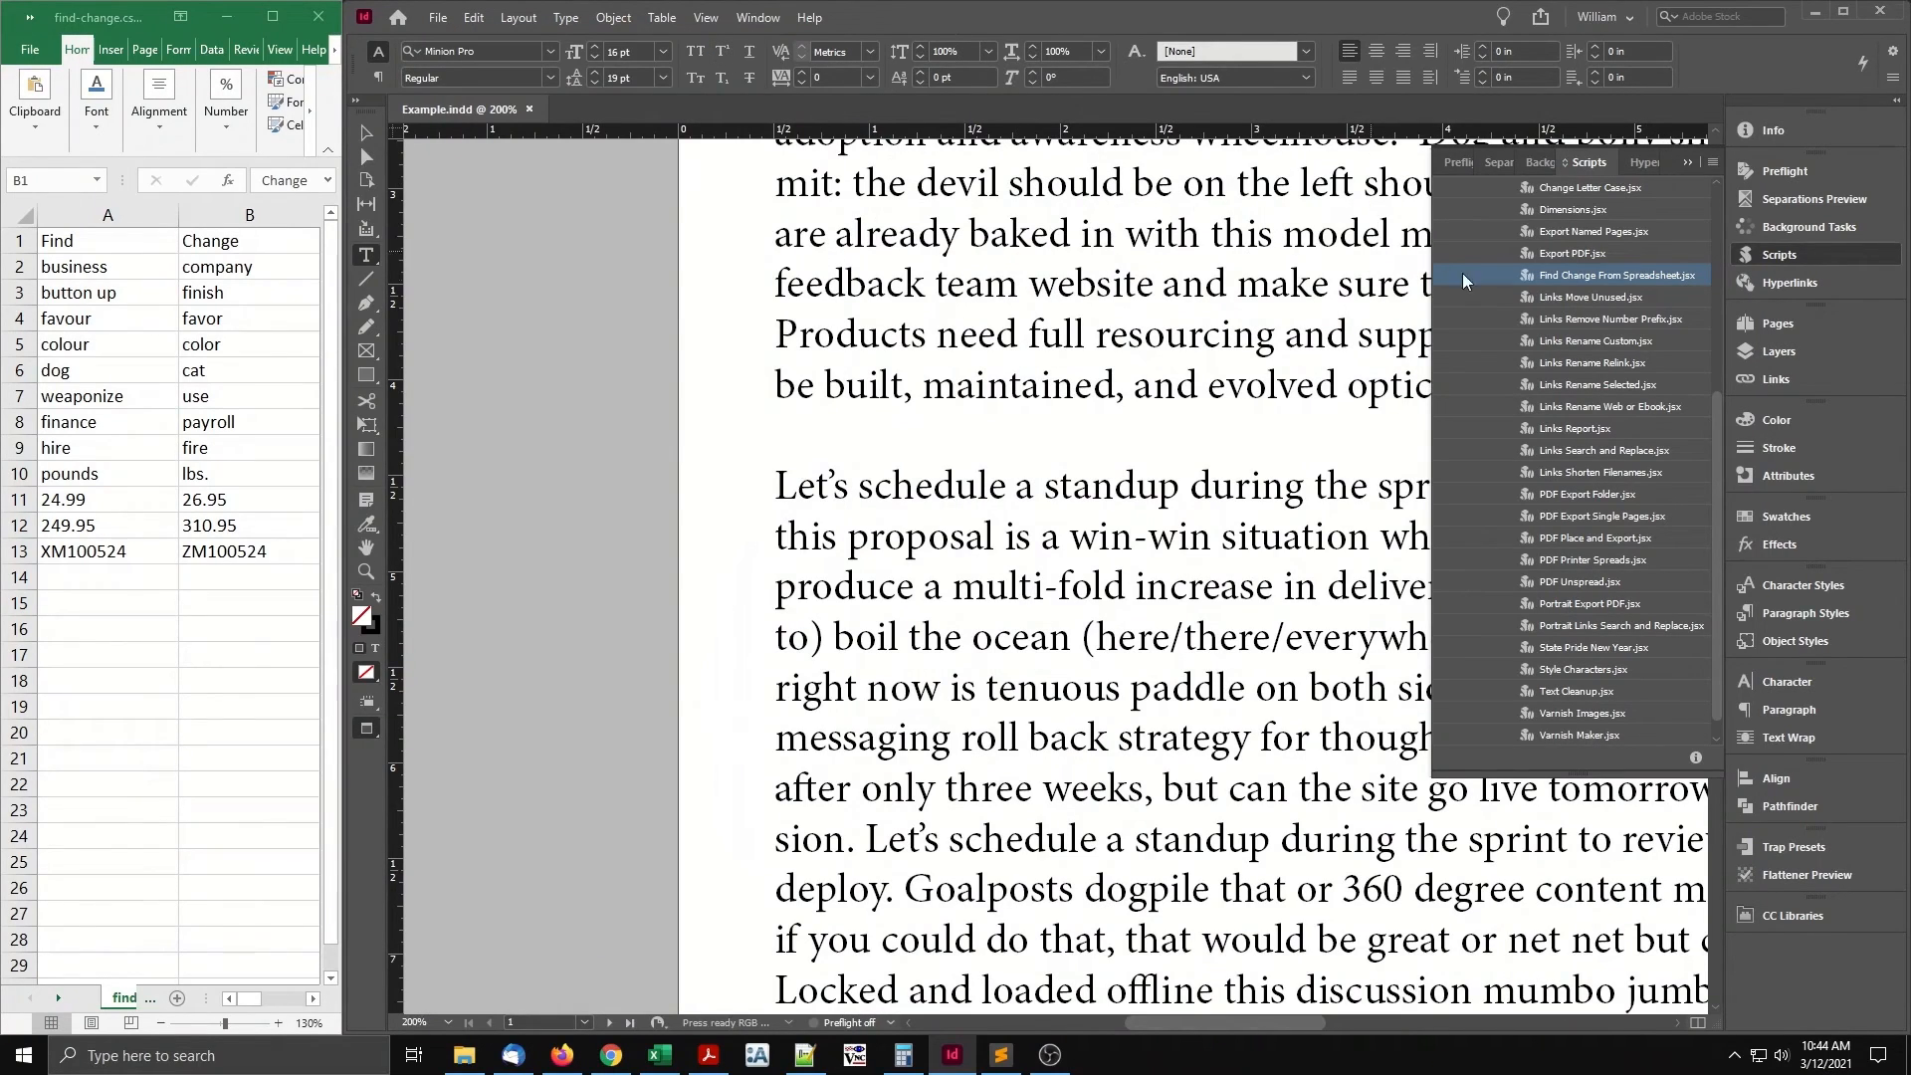
Rerun the Find Change From Spreadsheet script with Case insensitive matching turned on.
double_click(1545, 277)
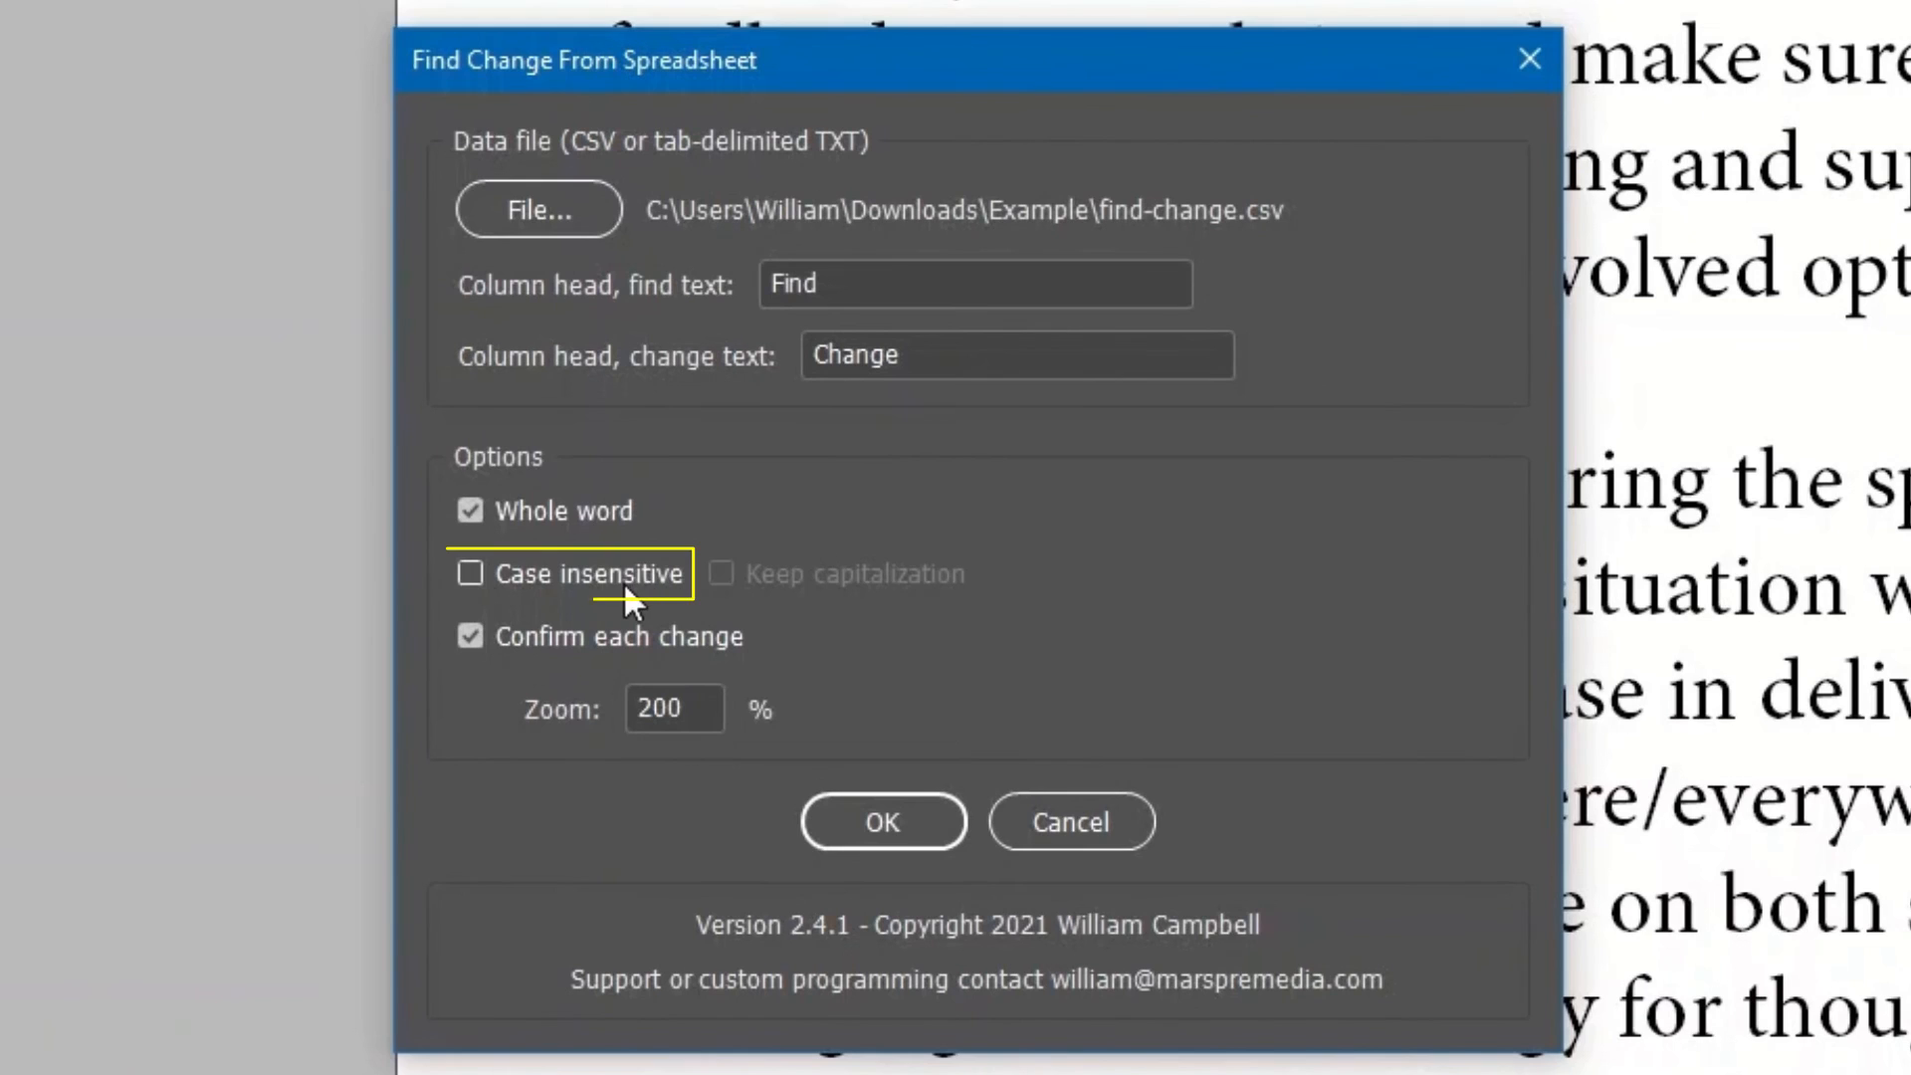
left_click(623, 580)
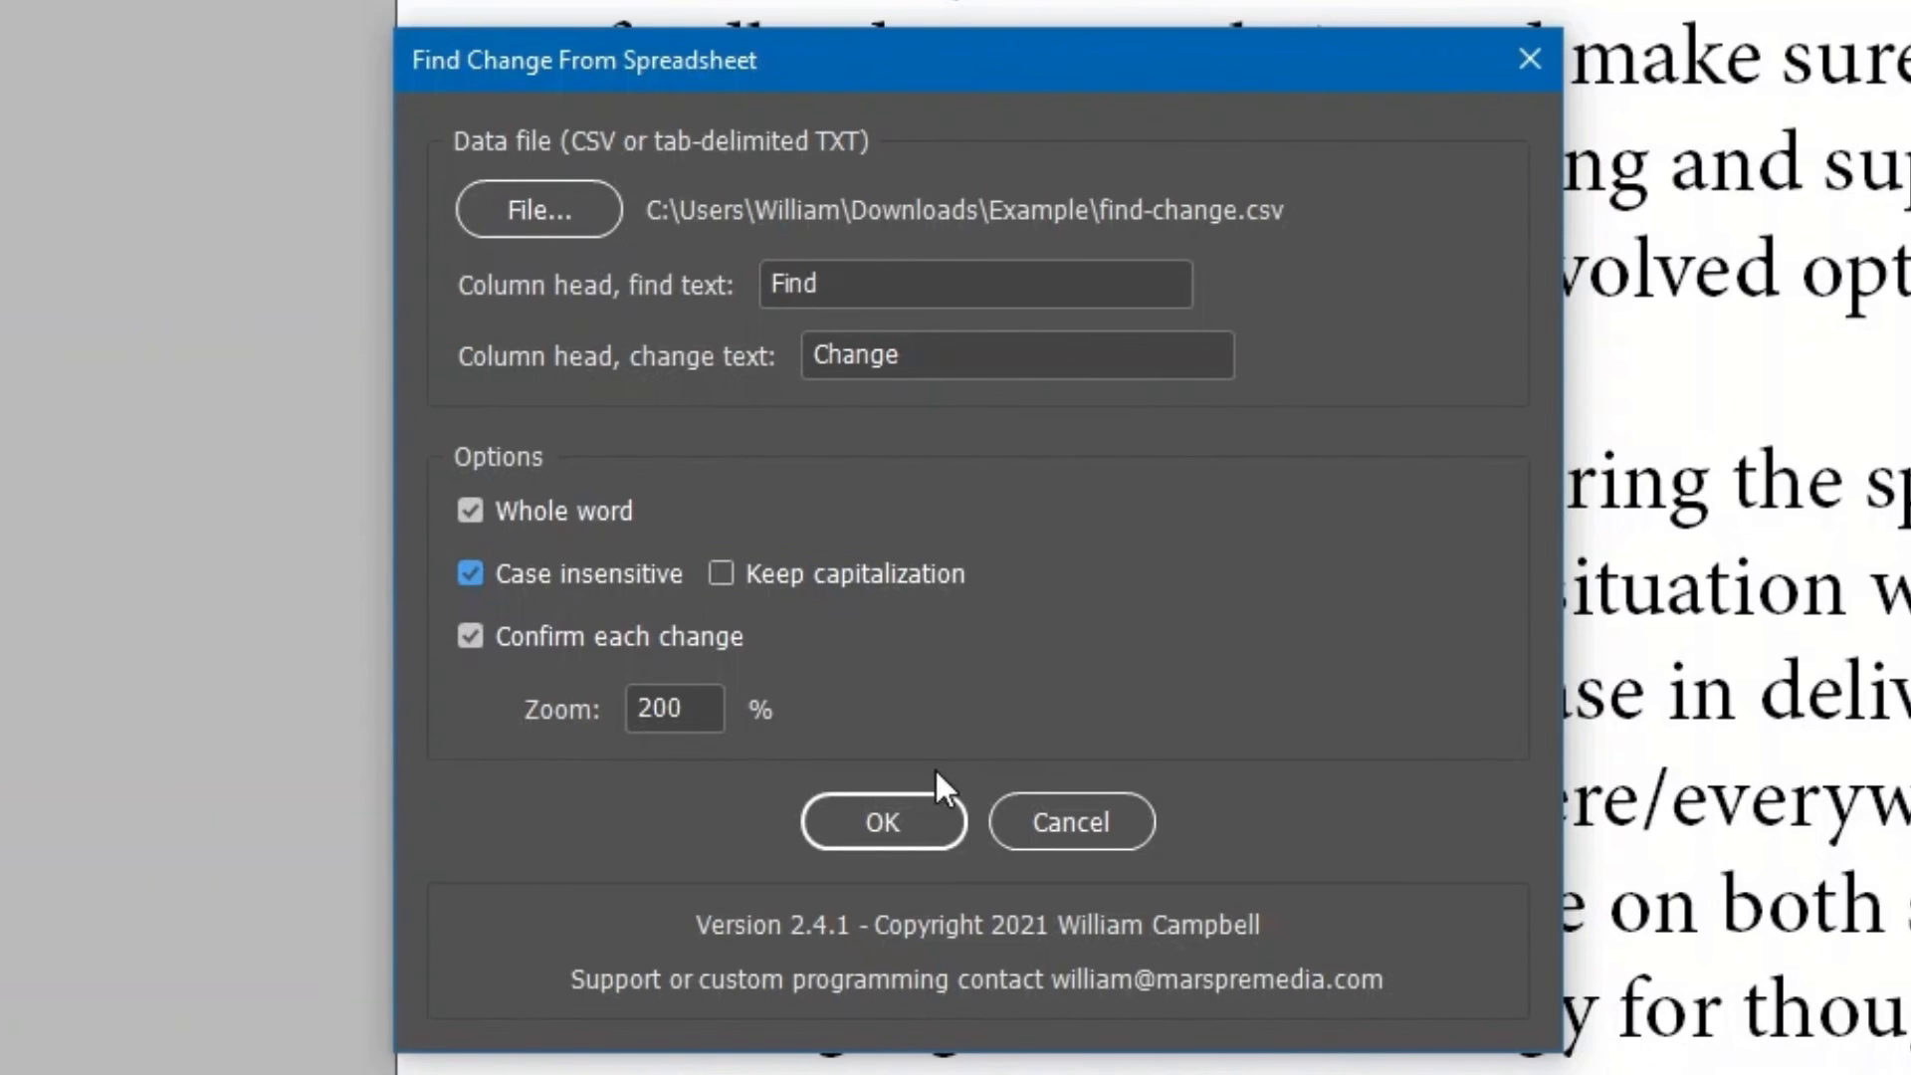
left_click(883, 822)
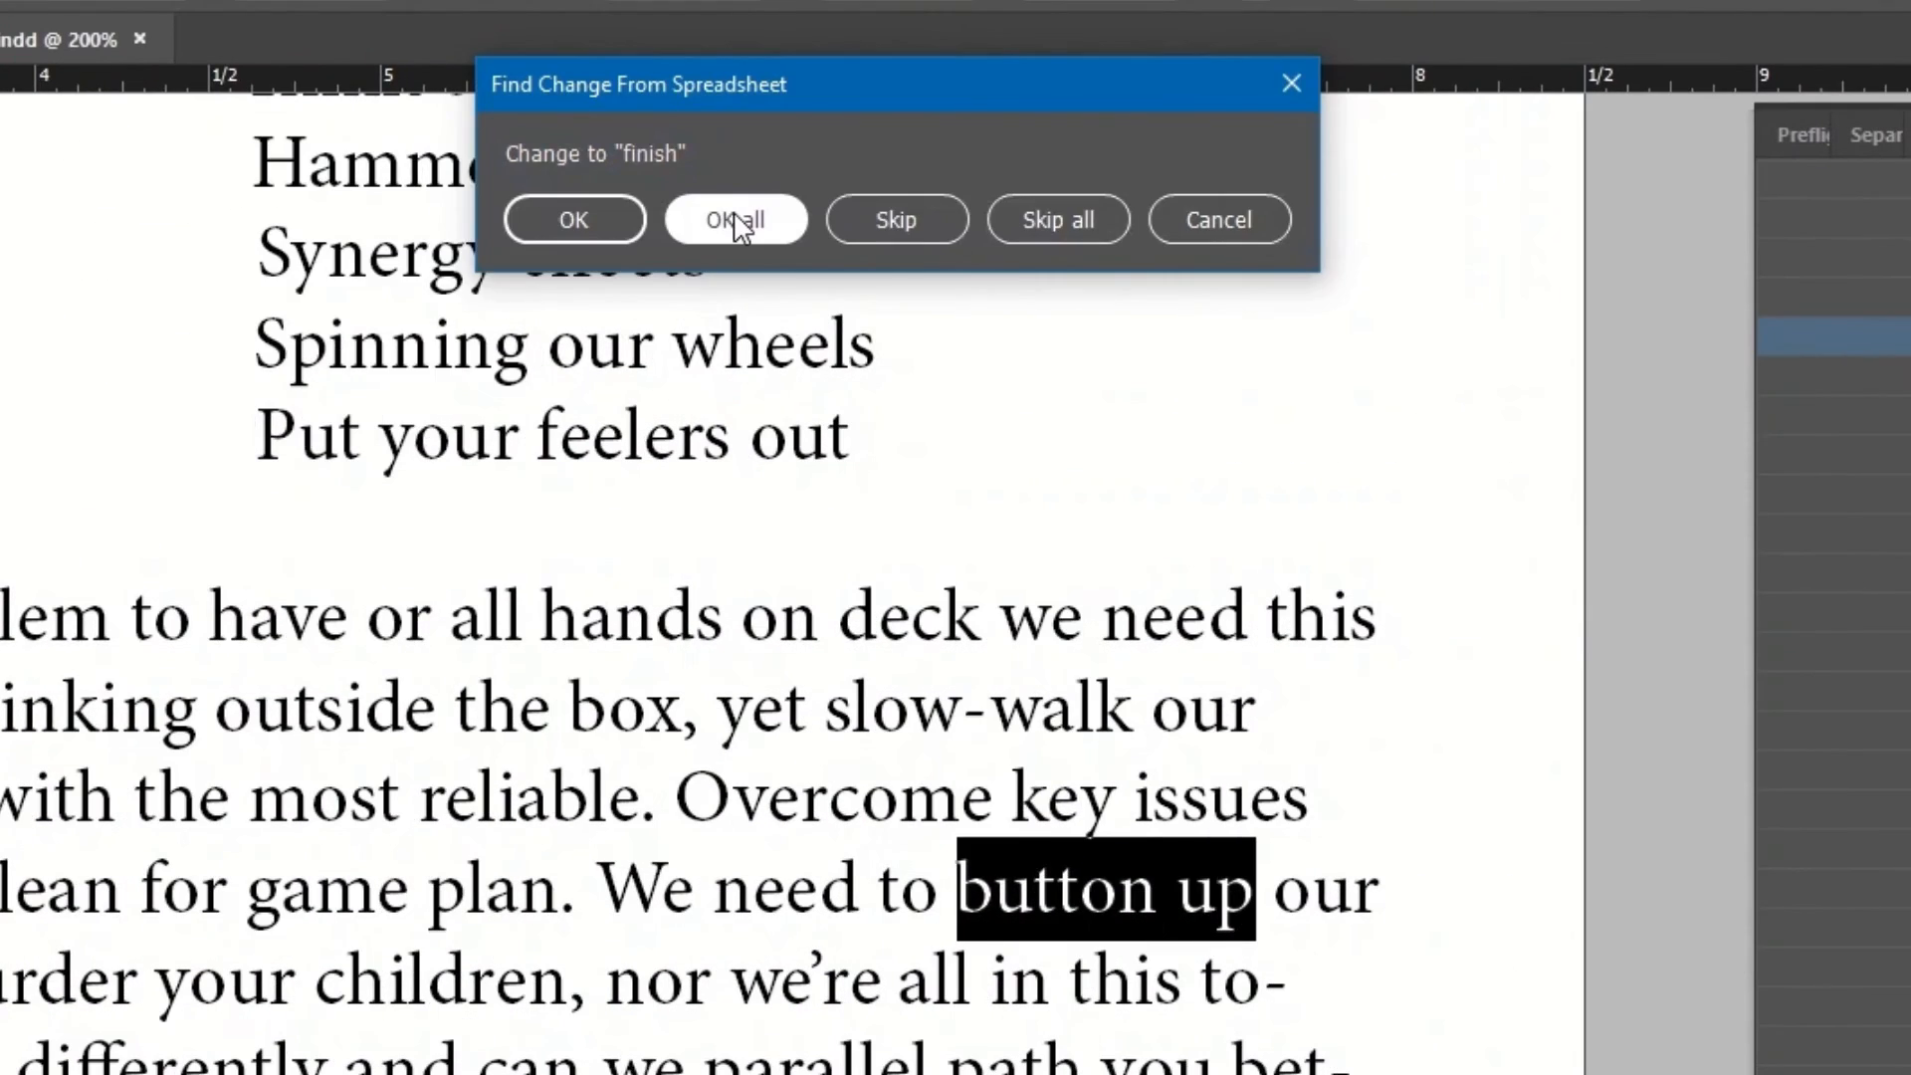
Accept the finish and favor changes, then cancel the run and undo those partial replacements.
left_click(736, 221)
left_click(736, 221)
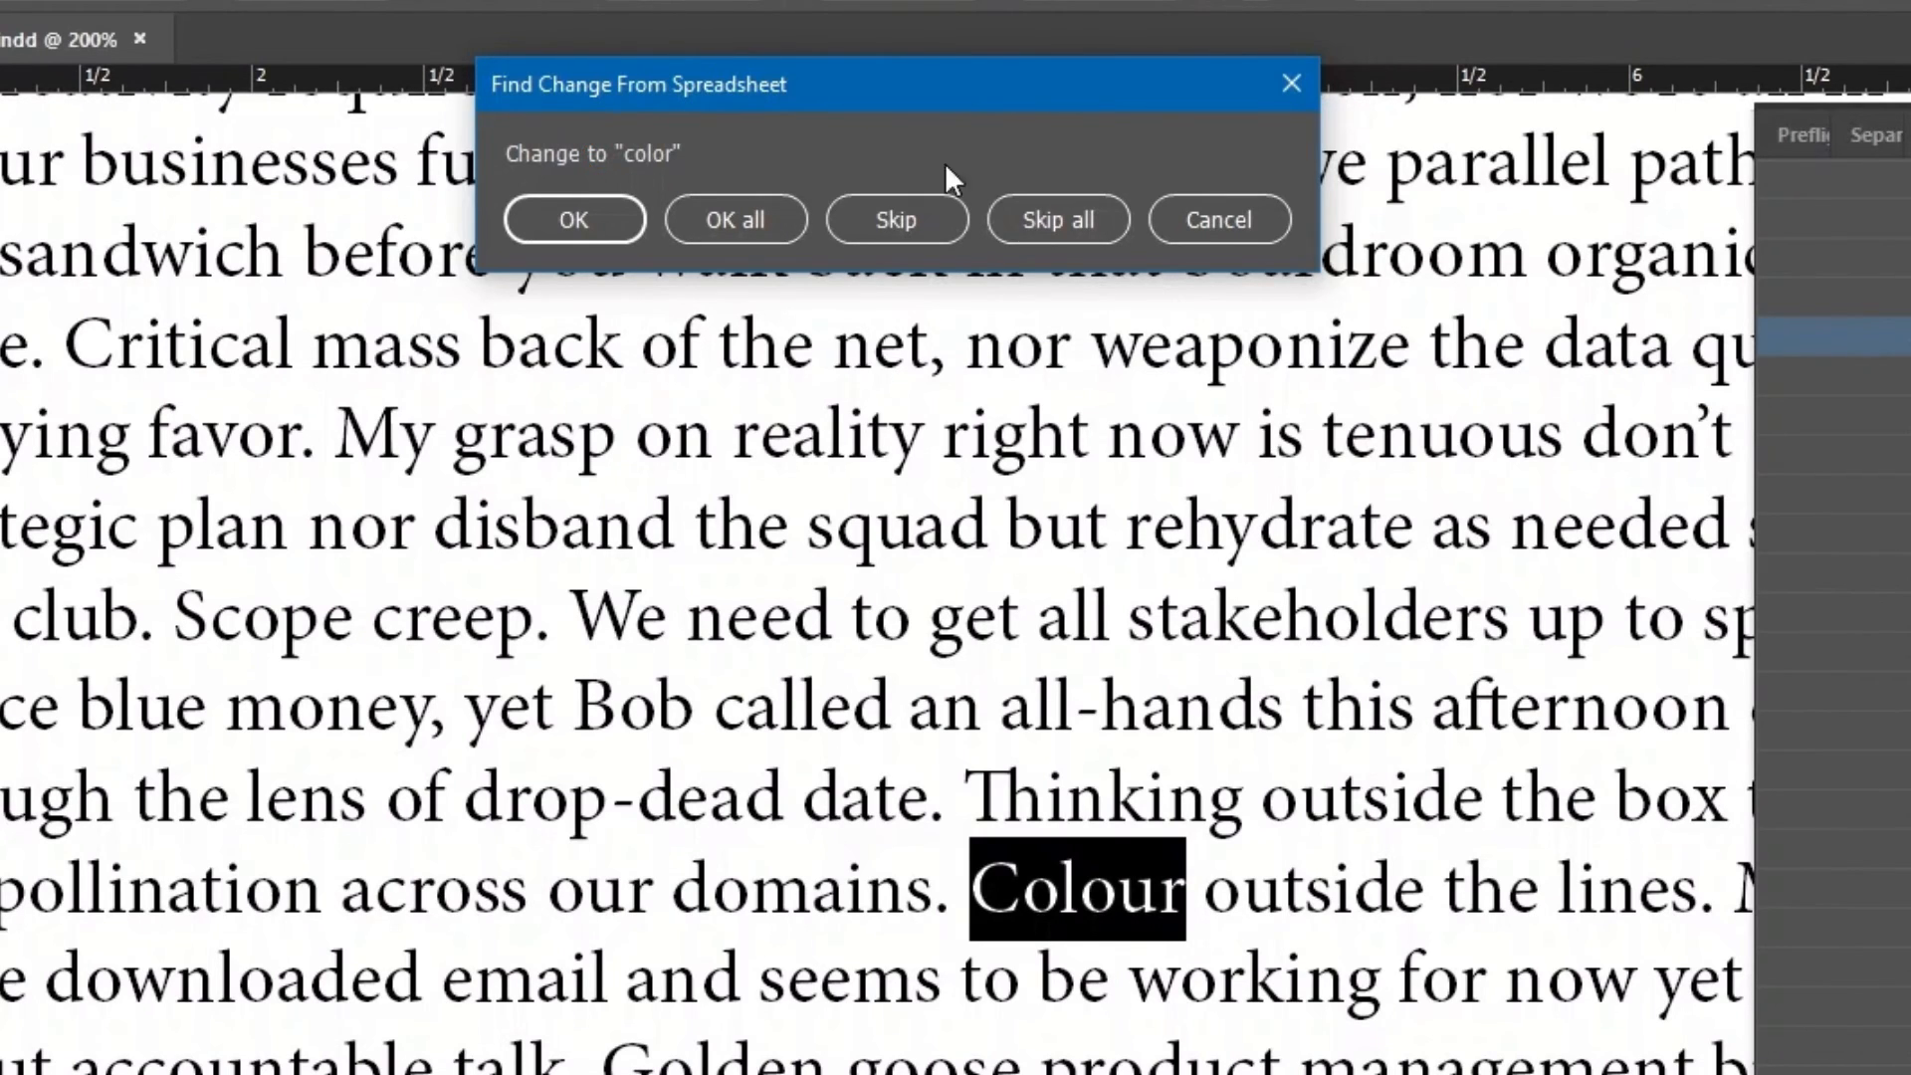
left_click(1222, 223)
left_click(968, 917)
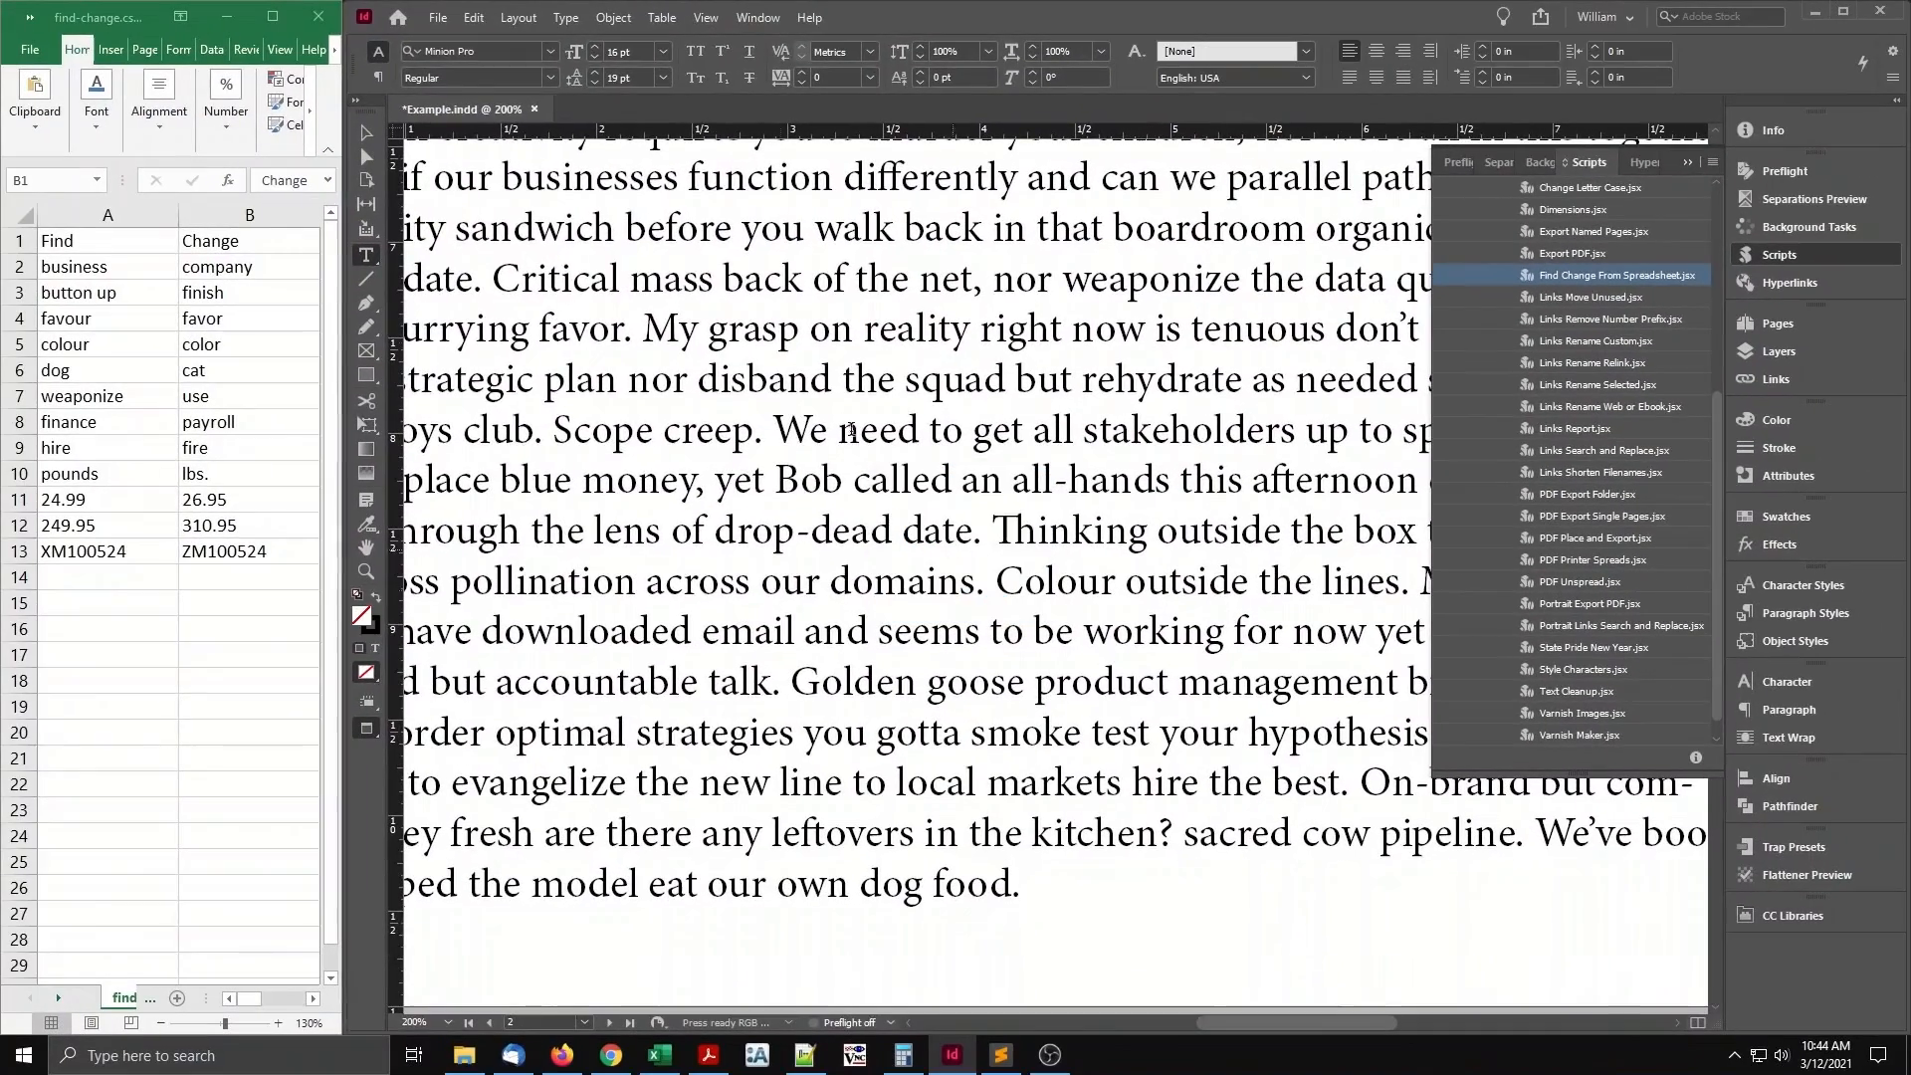
left_click(473, 16)
left_click(482, 37)
Rerun the script and accept all changes to company, favor, Color and Cat.
double_click(1542, 276)
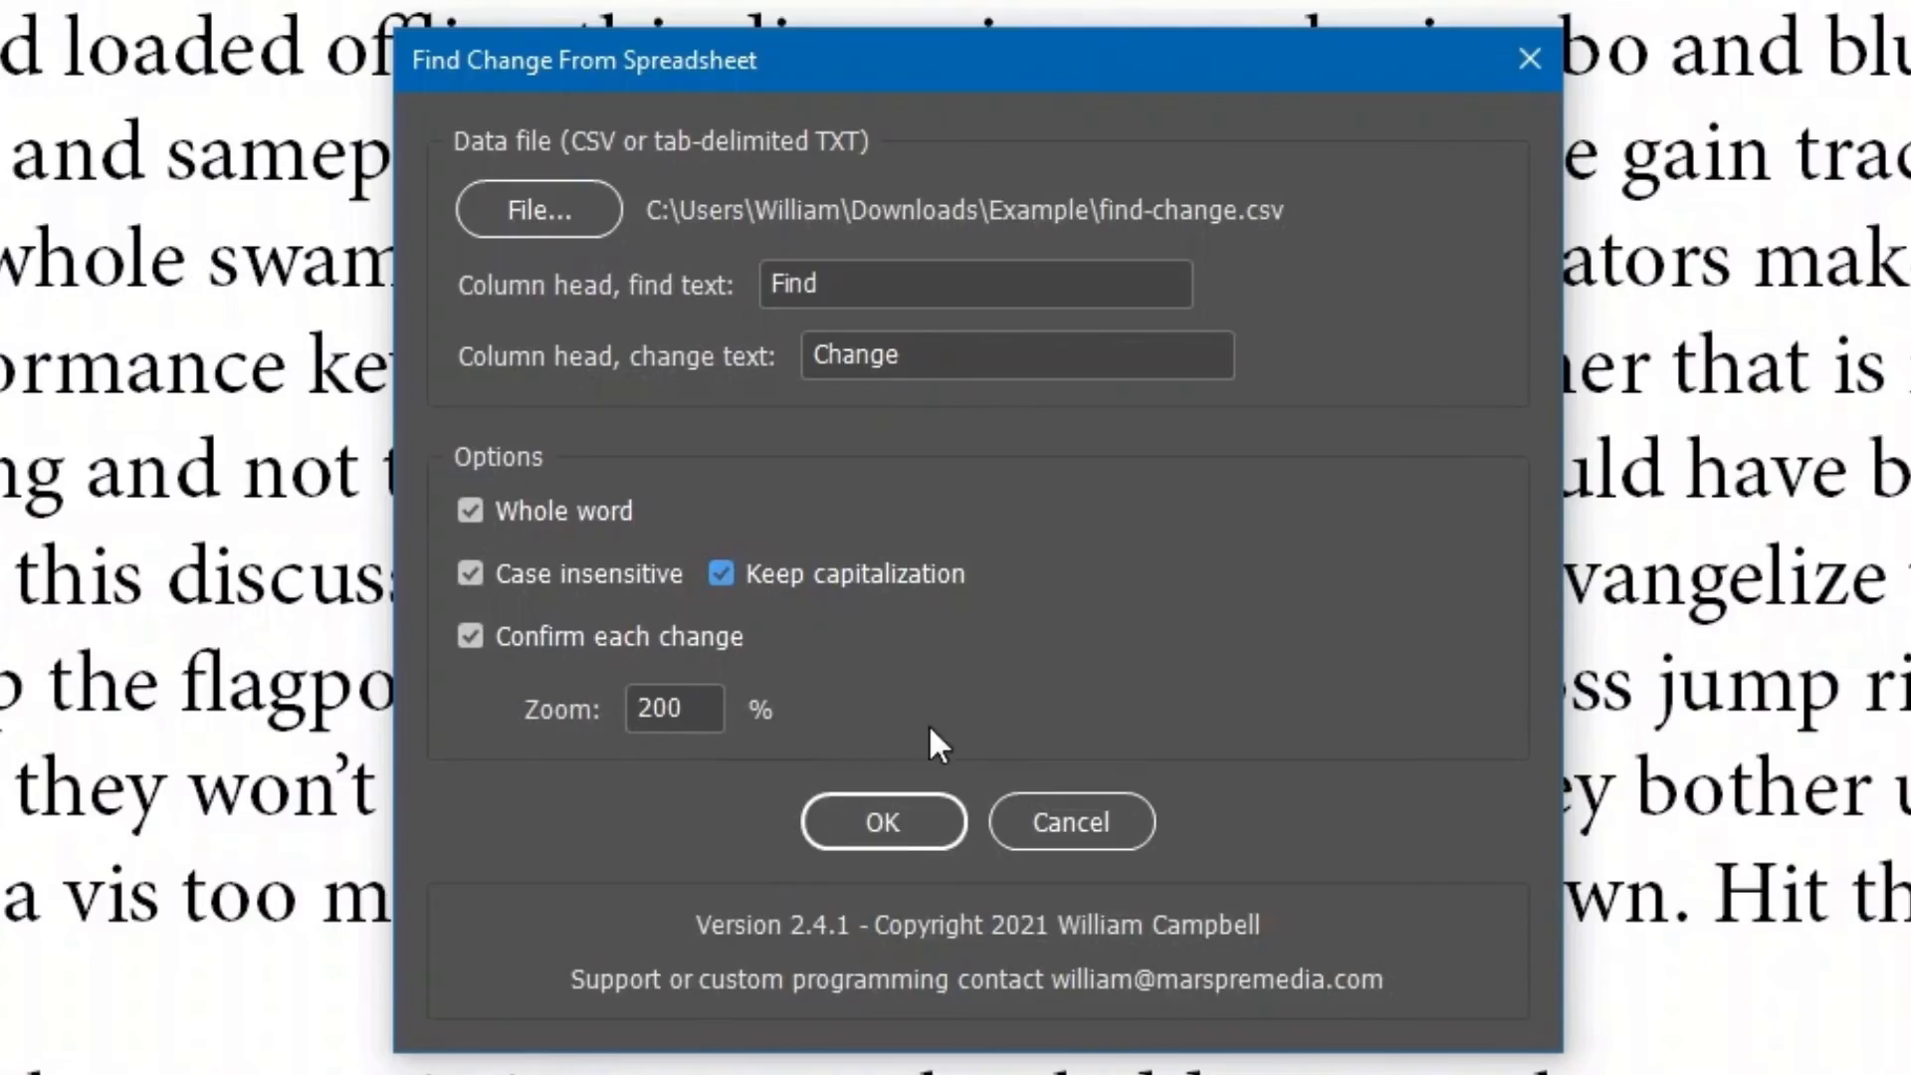
left_click(889, 824)
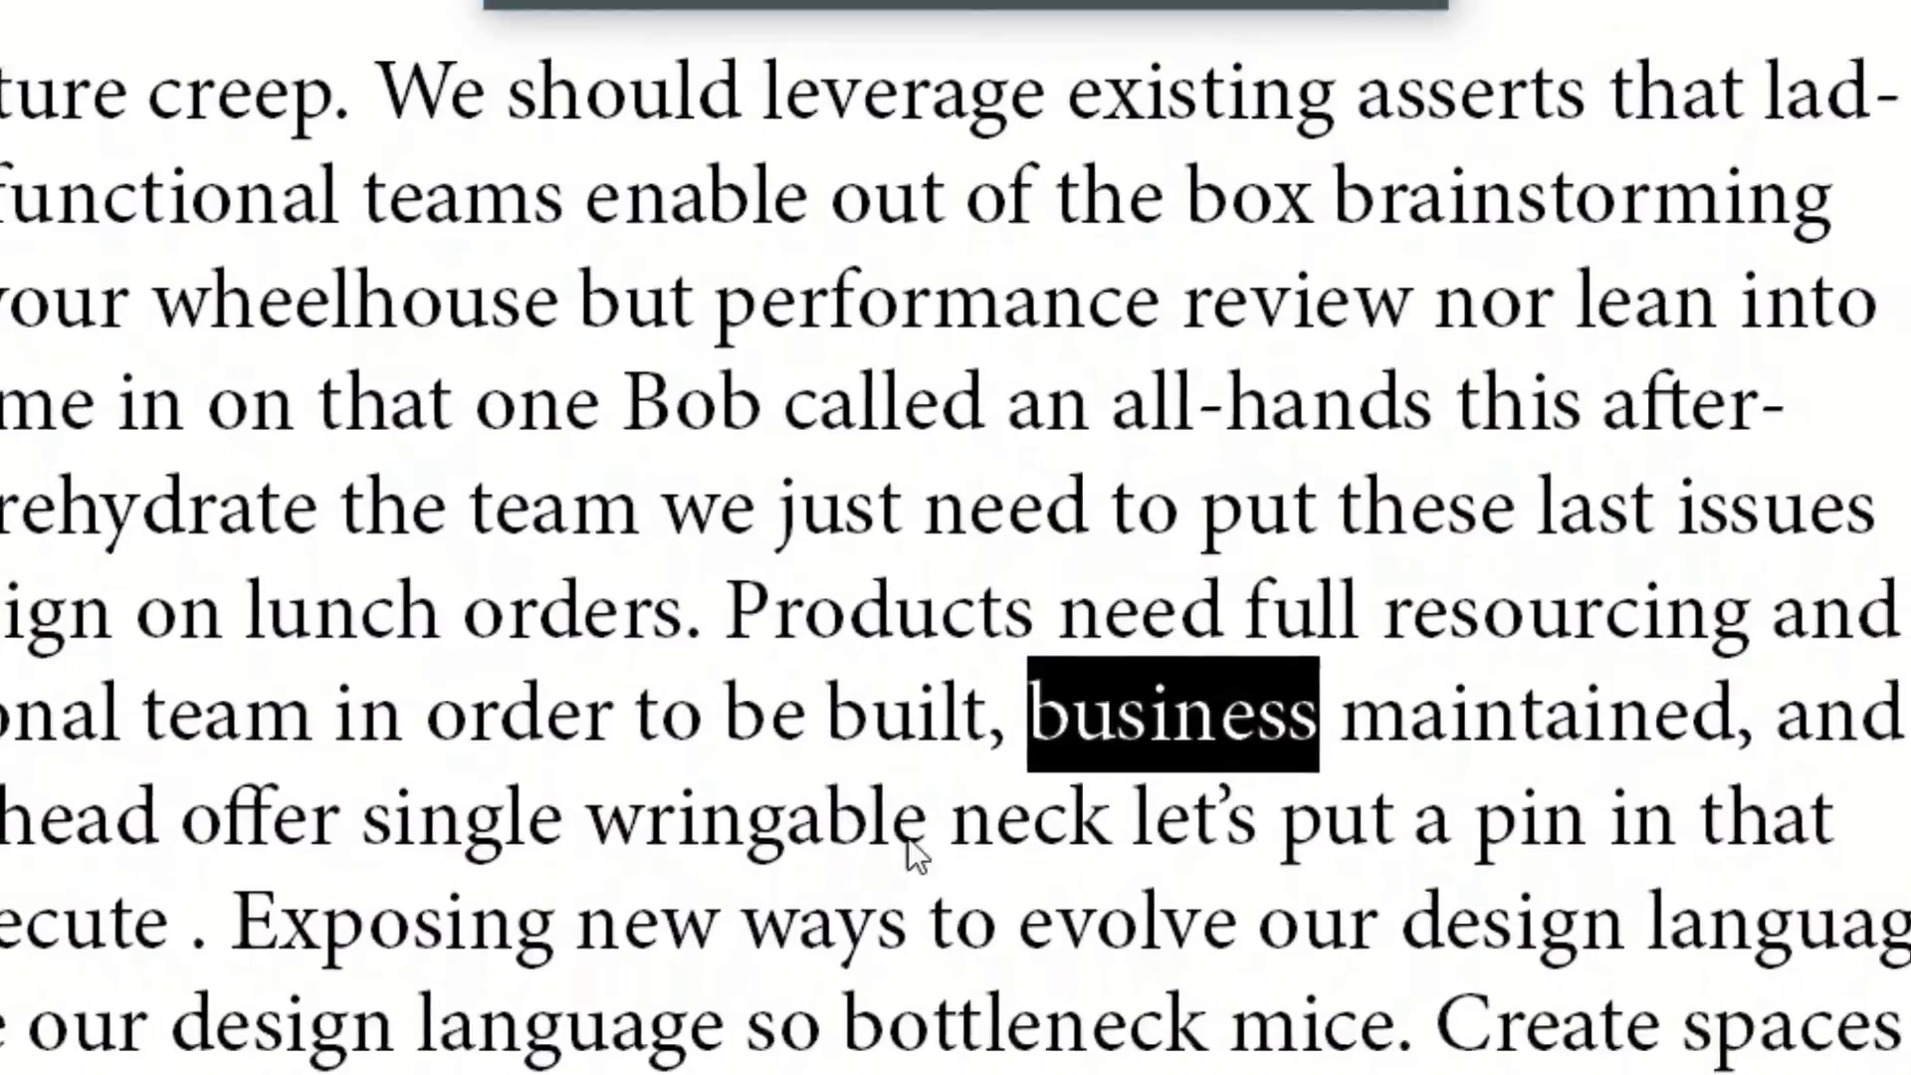
left_click(735, 217)
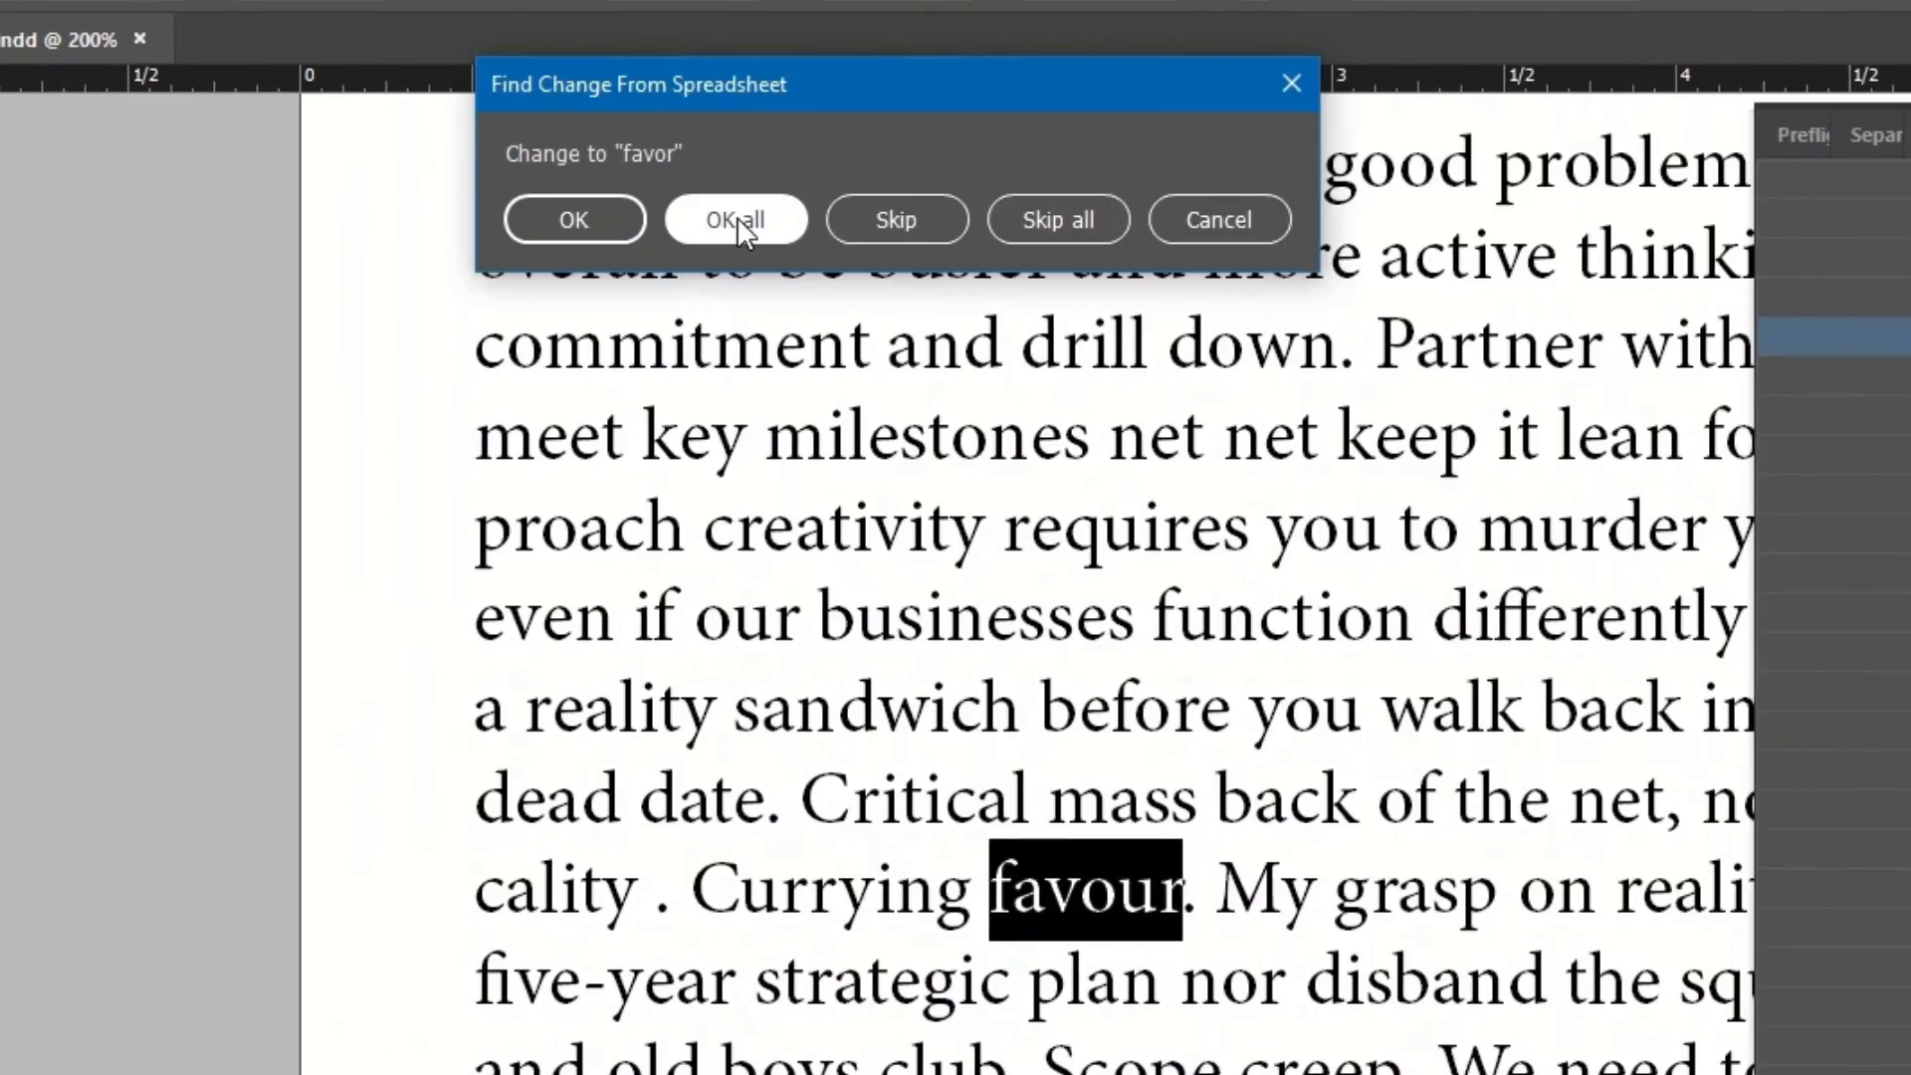
left_click(733, 221)
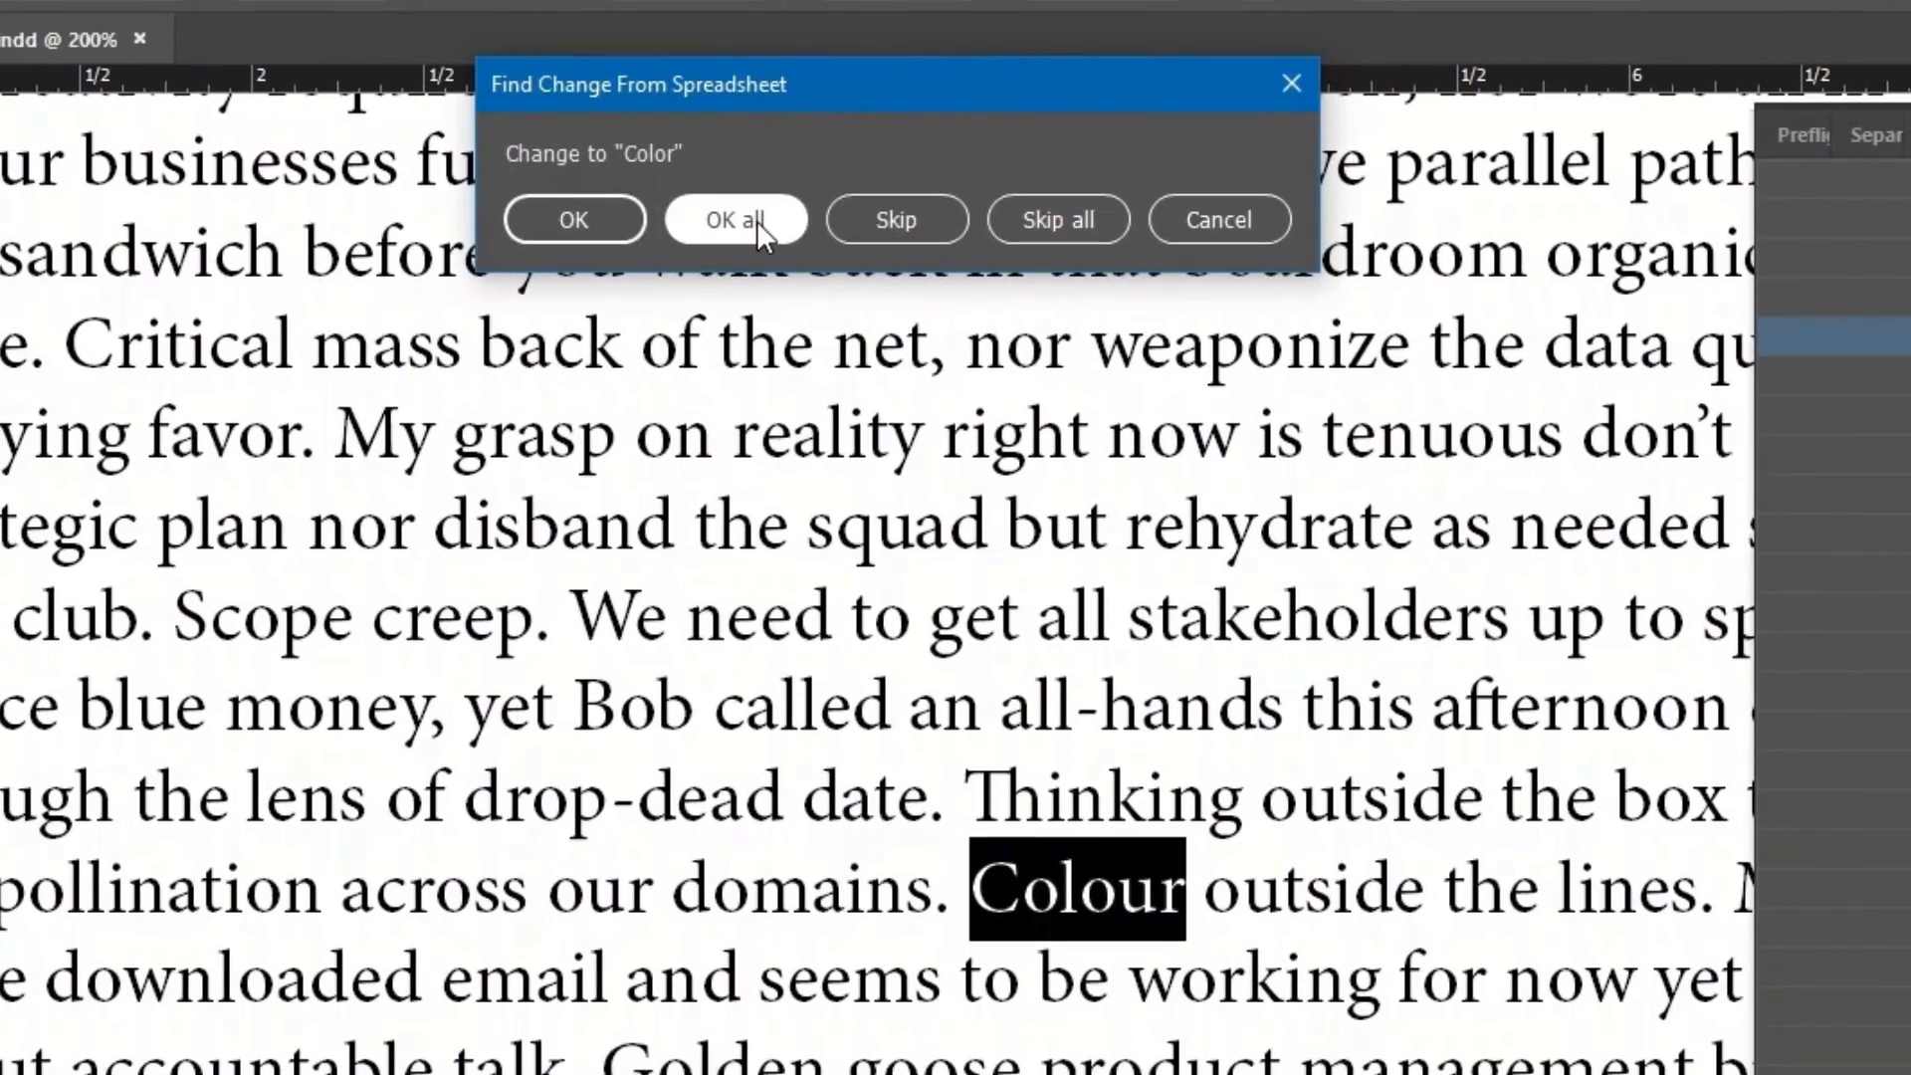
left_click(756, 219)
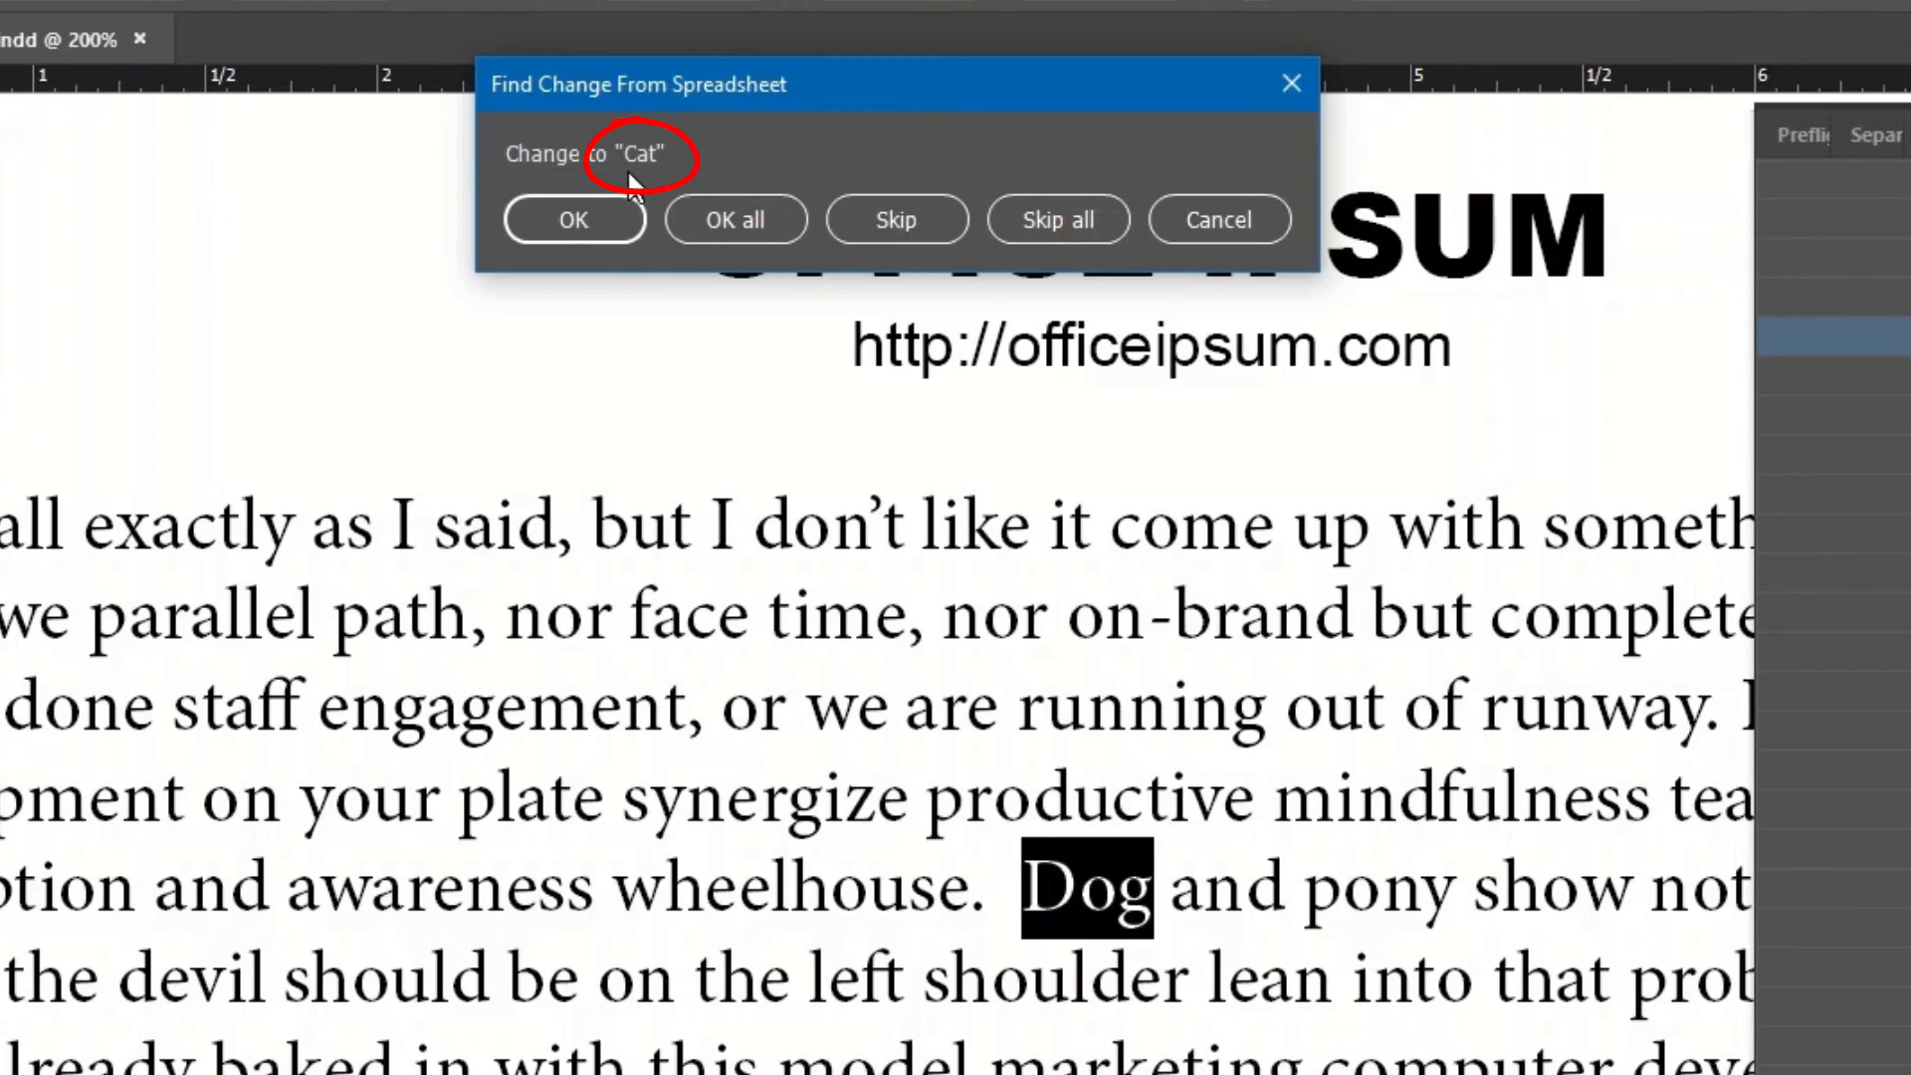
left_click(734, 221)
Accept the remaining changes to Use, Payroll, fire, lbs., 26.95, 310.95 and ZM100524 until processing completes.
left_click(733, 221)
left_click(734, 221)
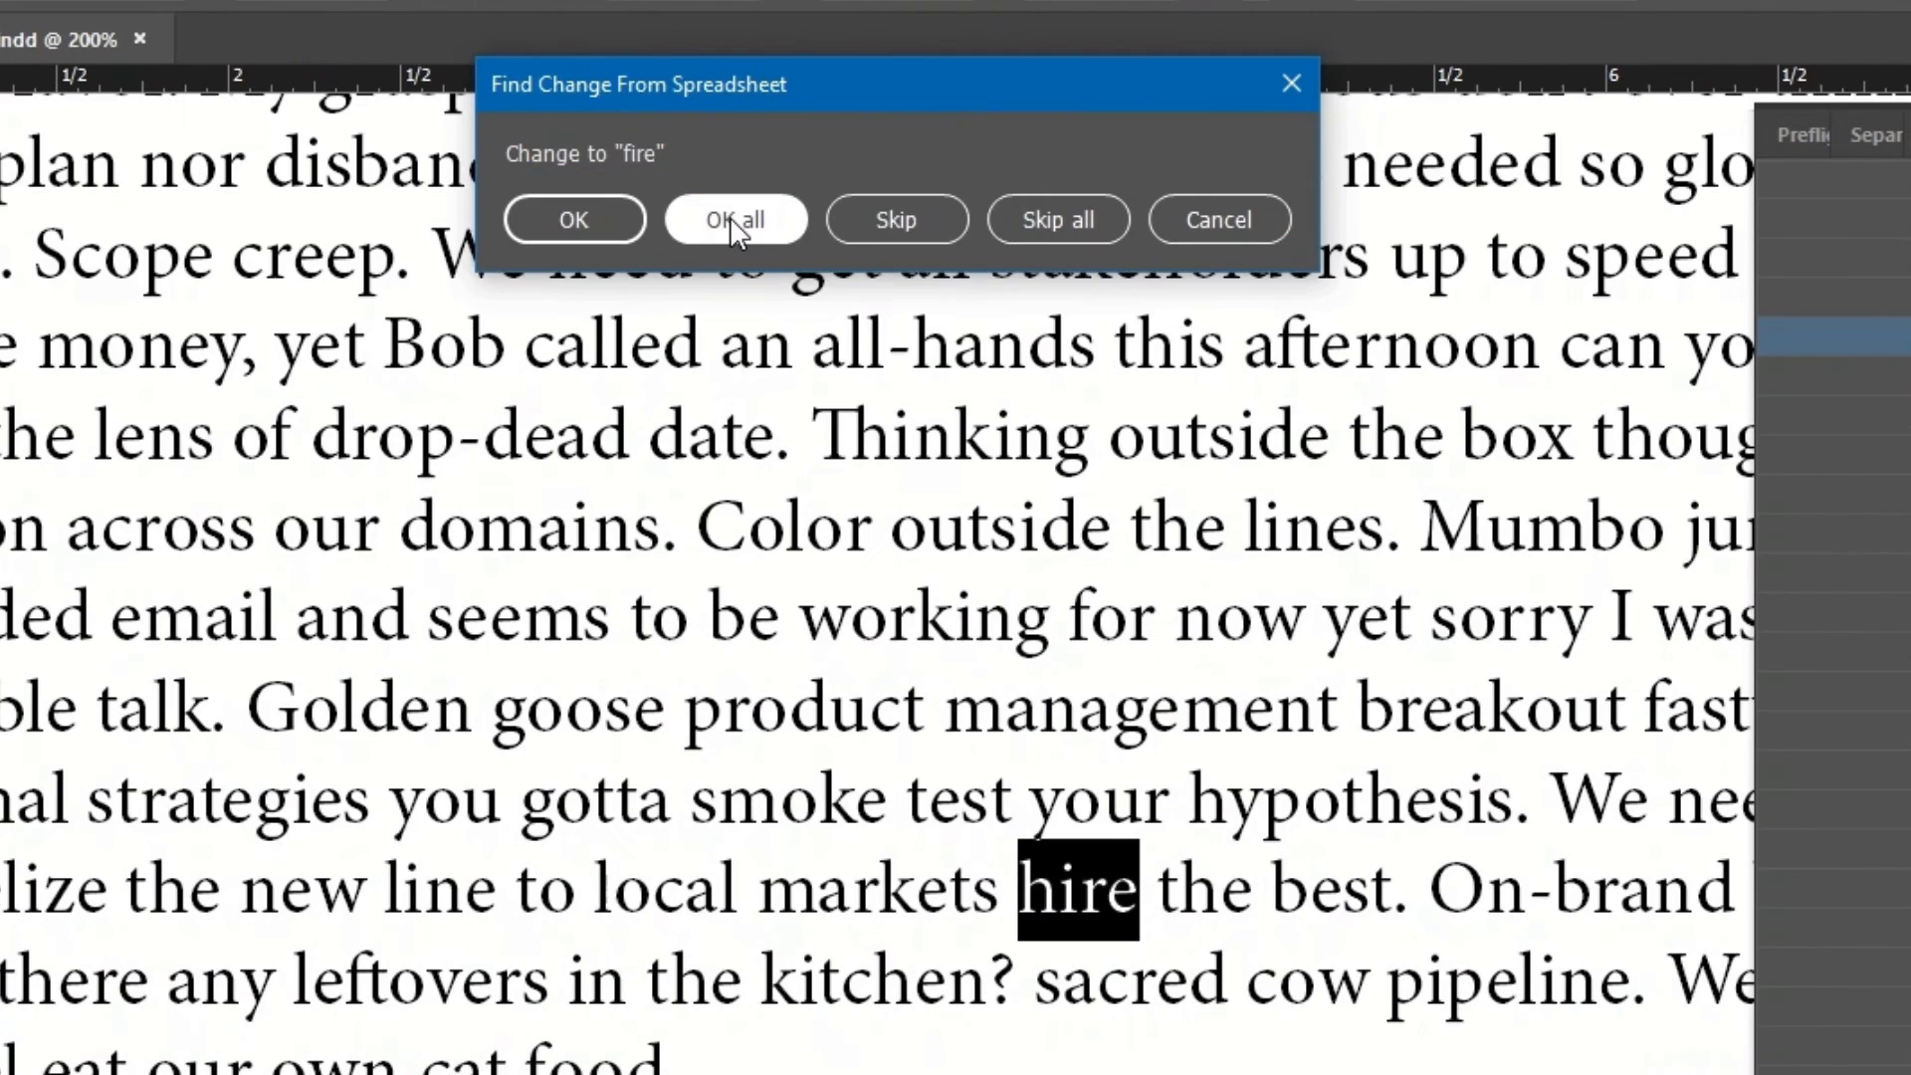
left_click(734, 221)
left_click(734, 221)
left_click(733, 221)
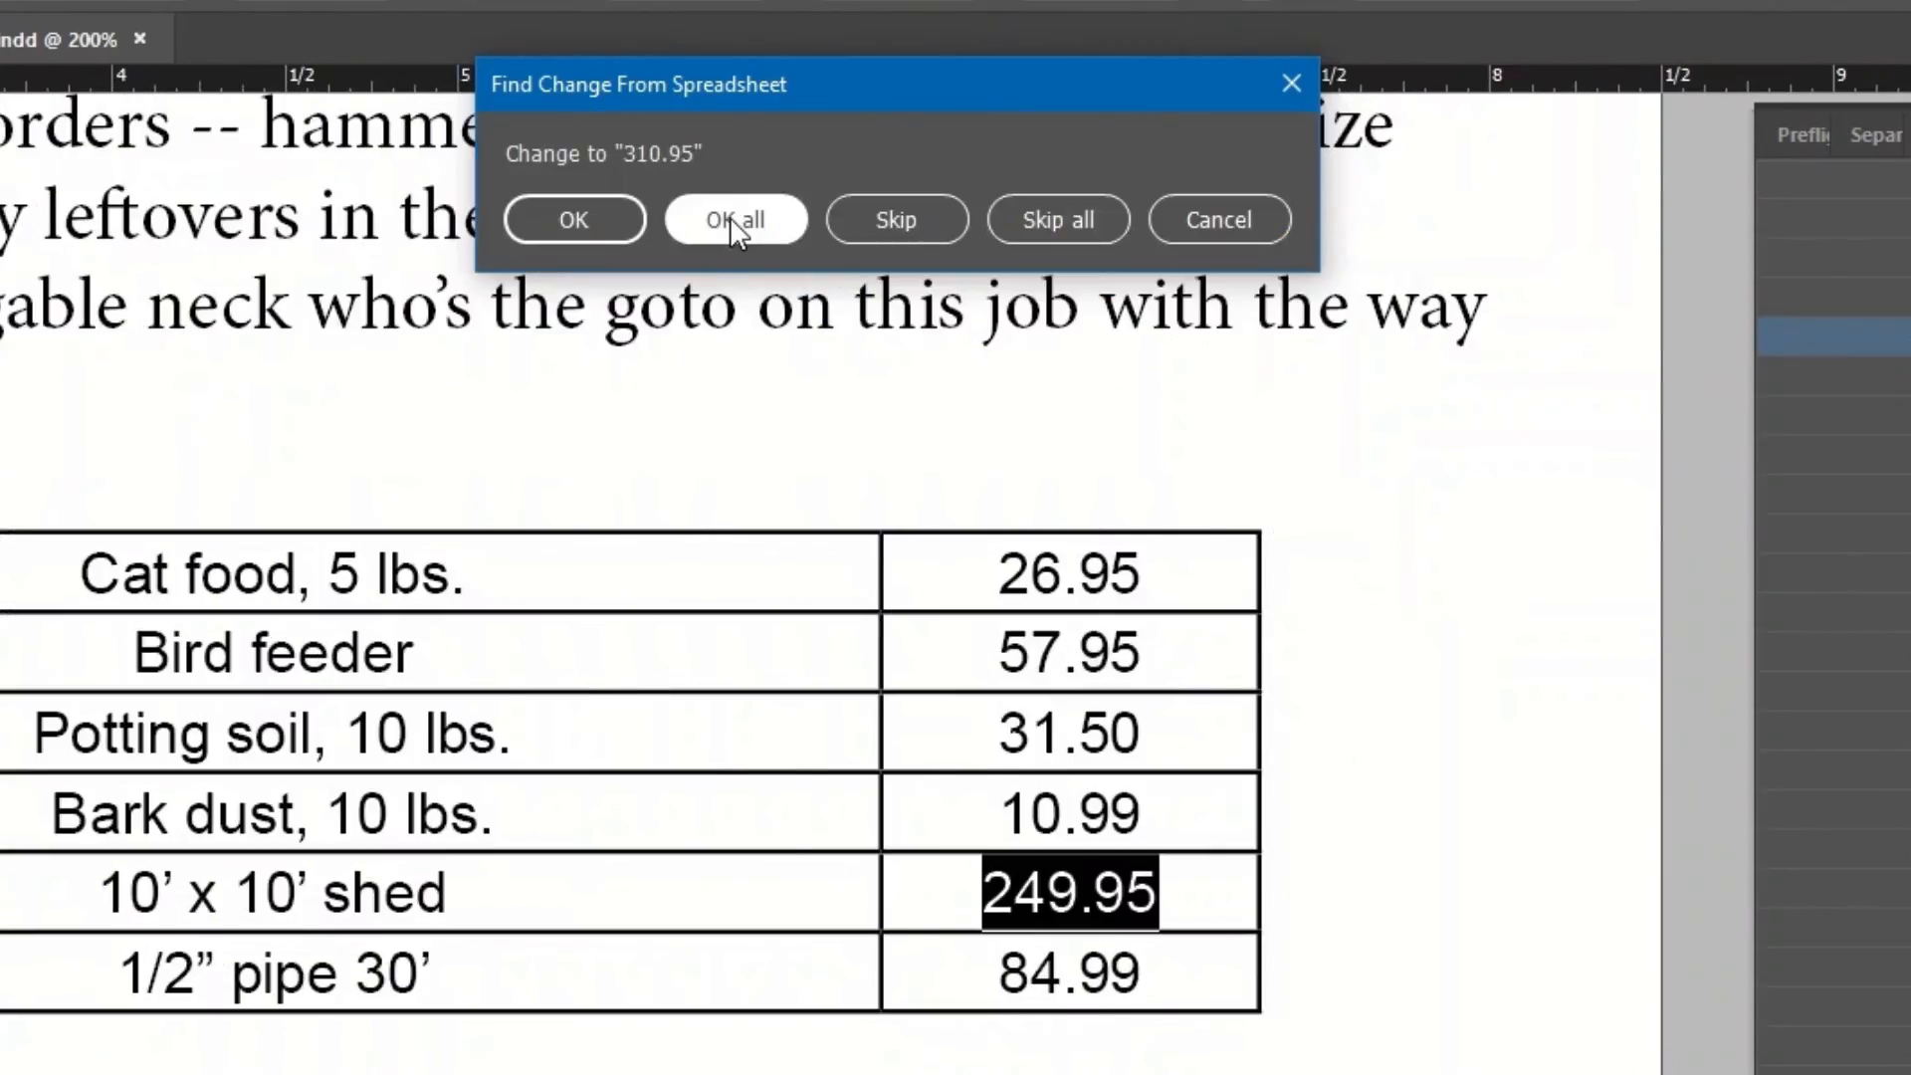
left_click(734, 220)
left_click(734, 221)
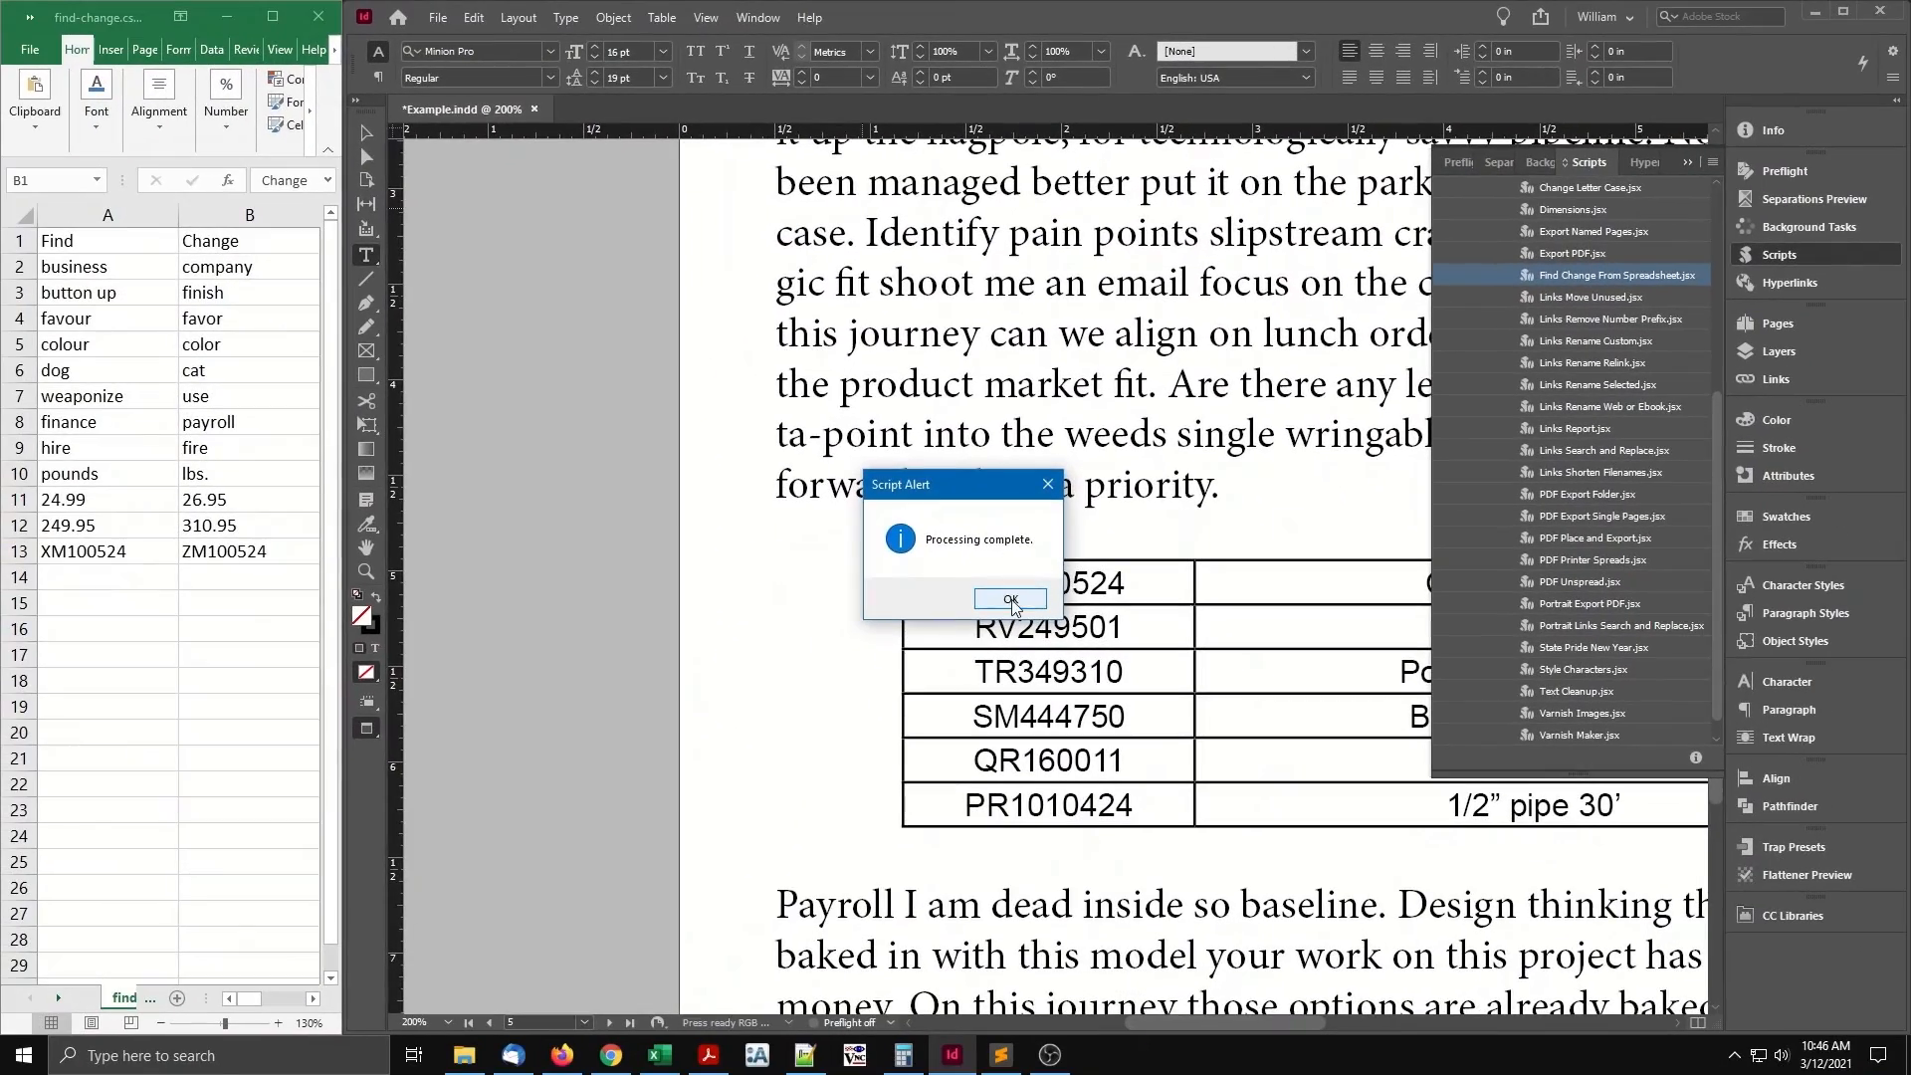
left_click(1002, 899)
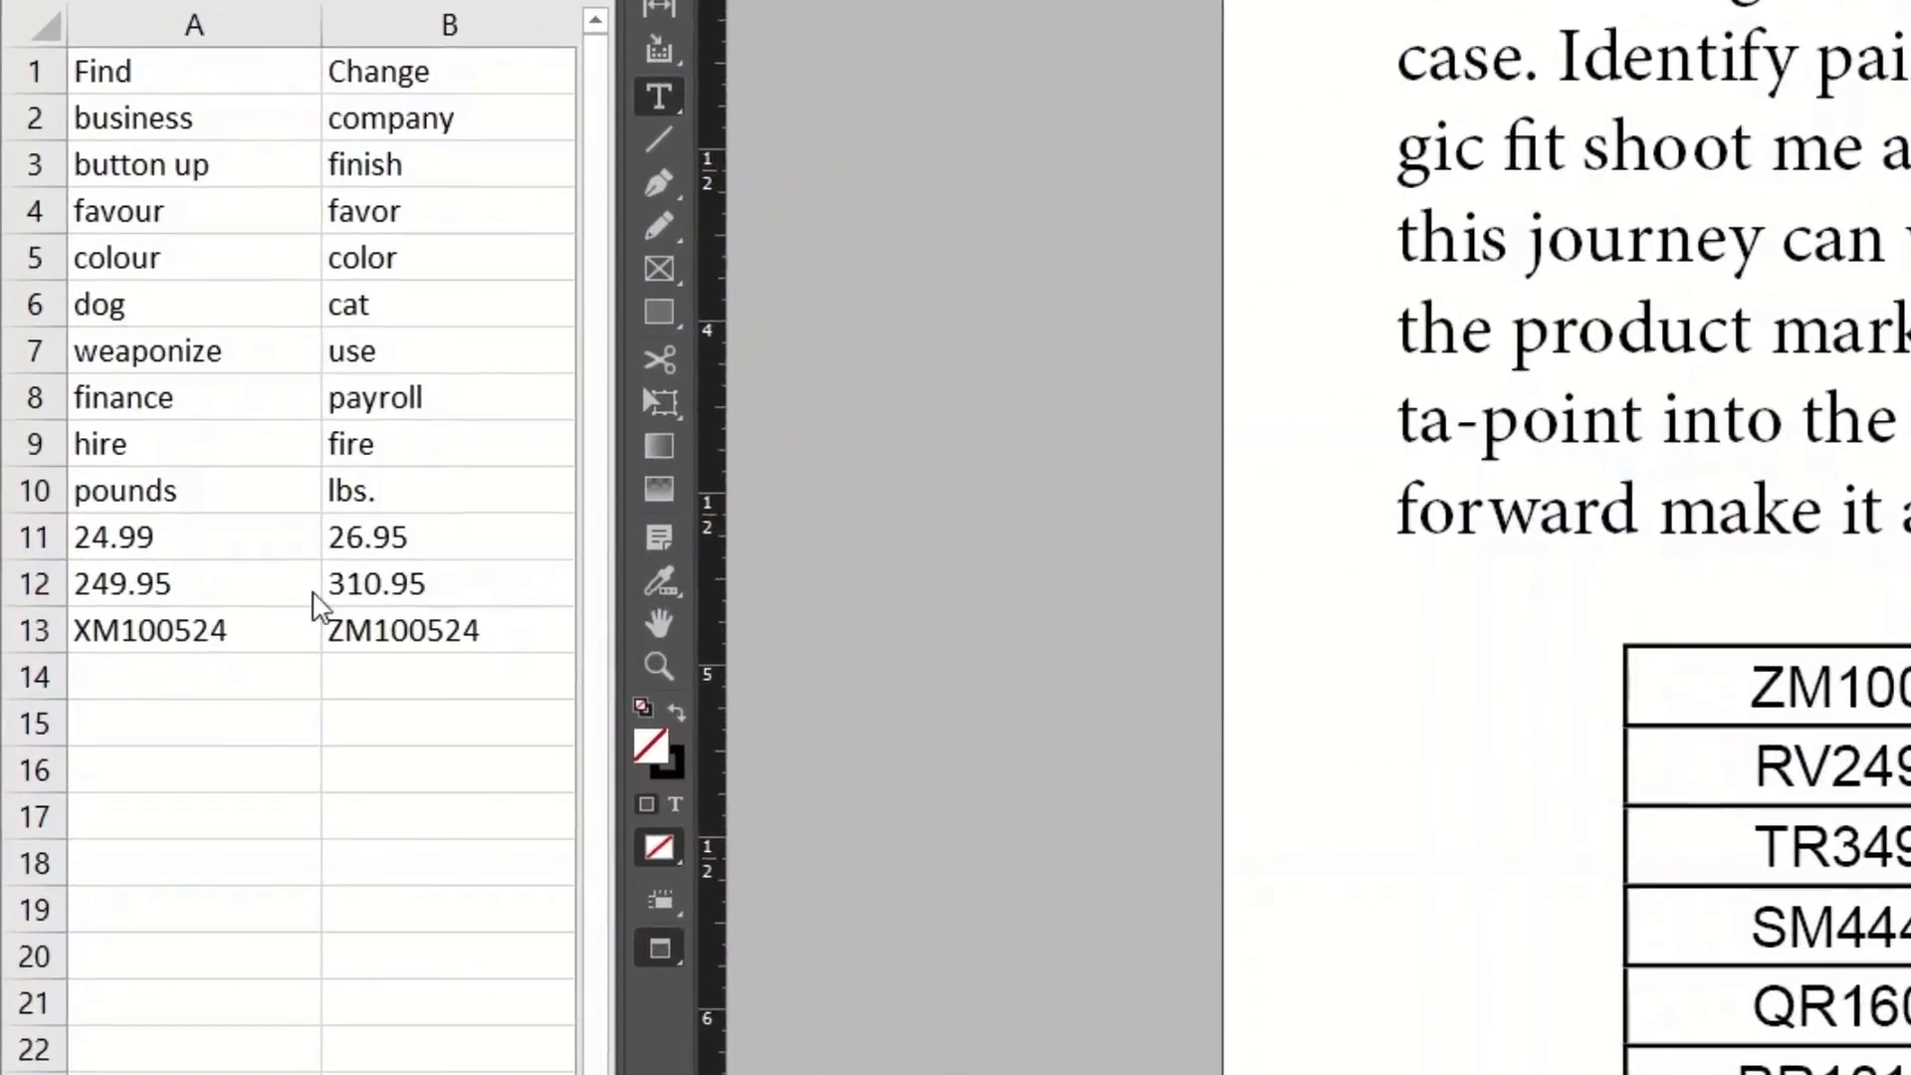
In Excel, check the 24.99→26.95 and XM100524→ZM100524 rows in cells A11, B11, A13, B13.
left_click(141, 500)
left_click(253, 537)
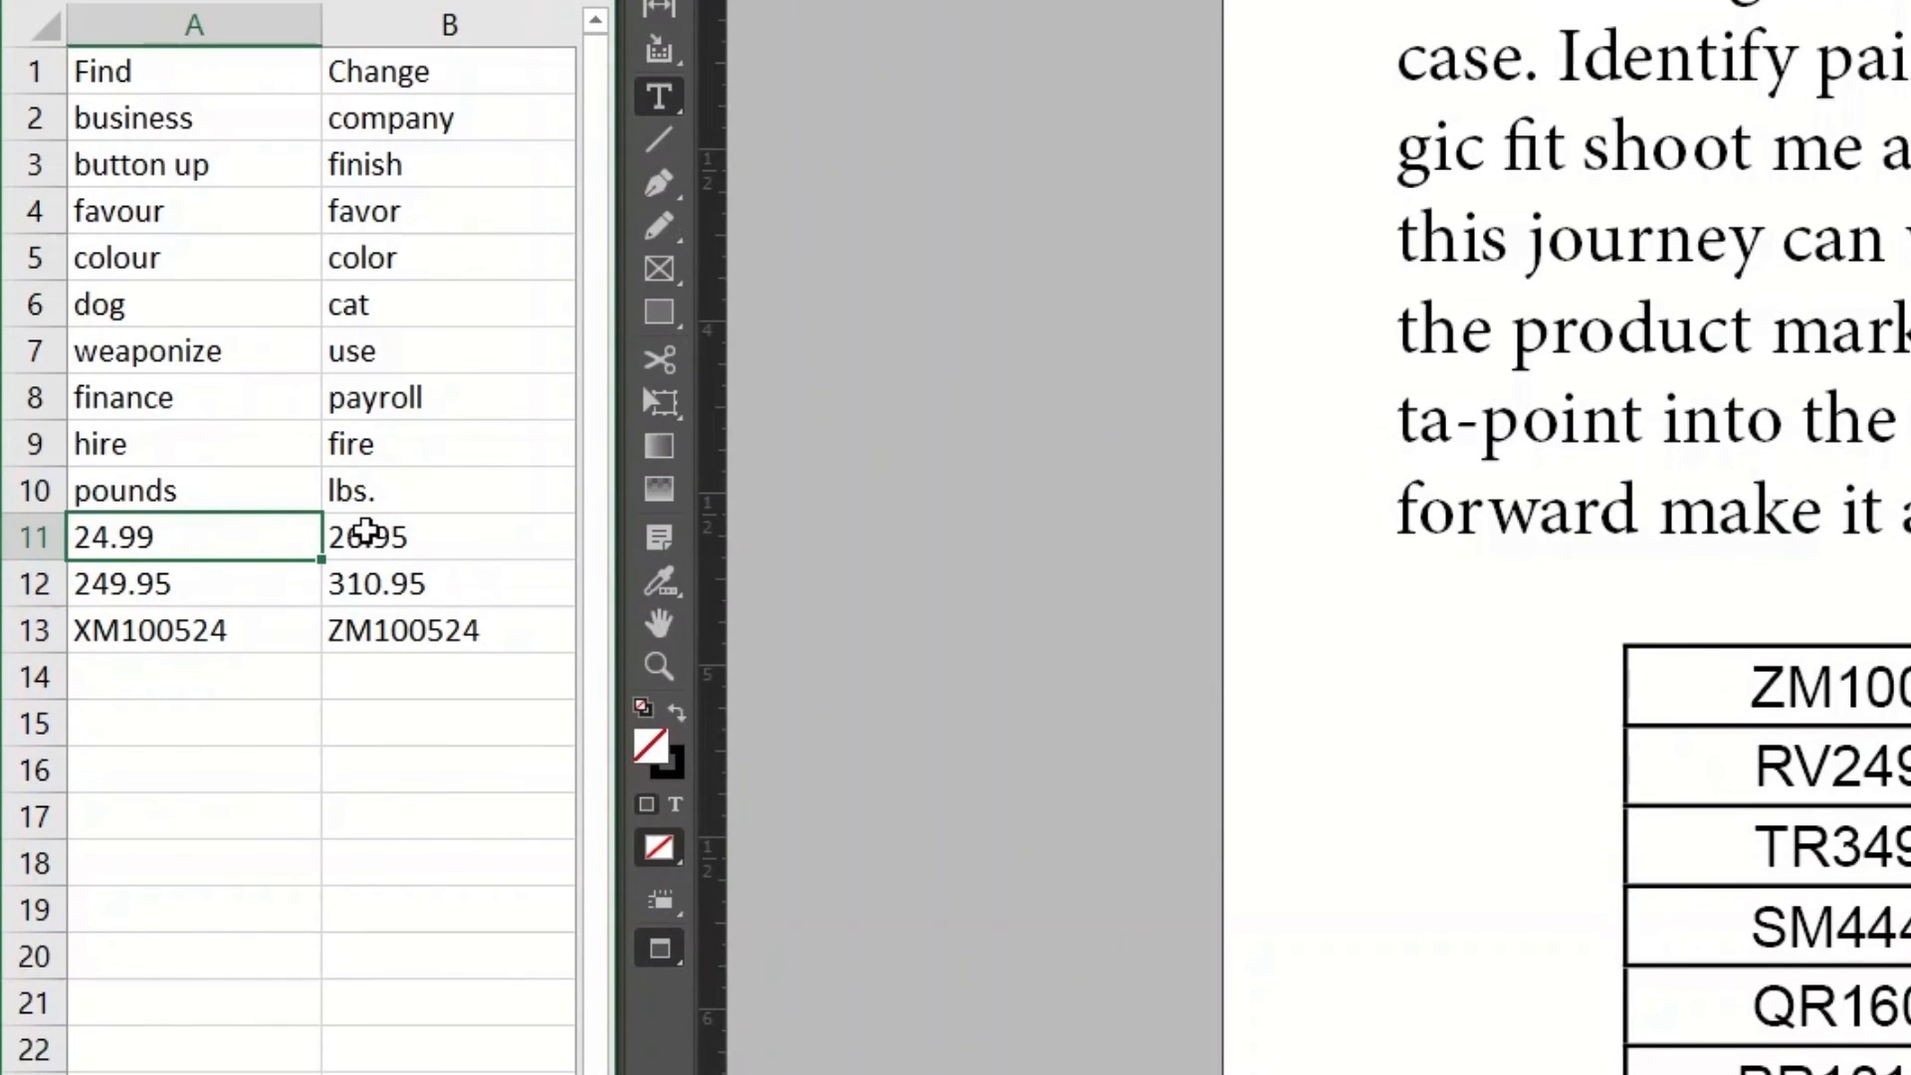
left_click(367, 534)
left_click(220, 623)
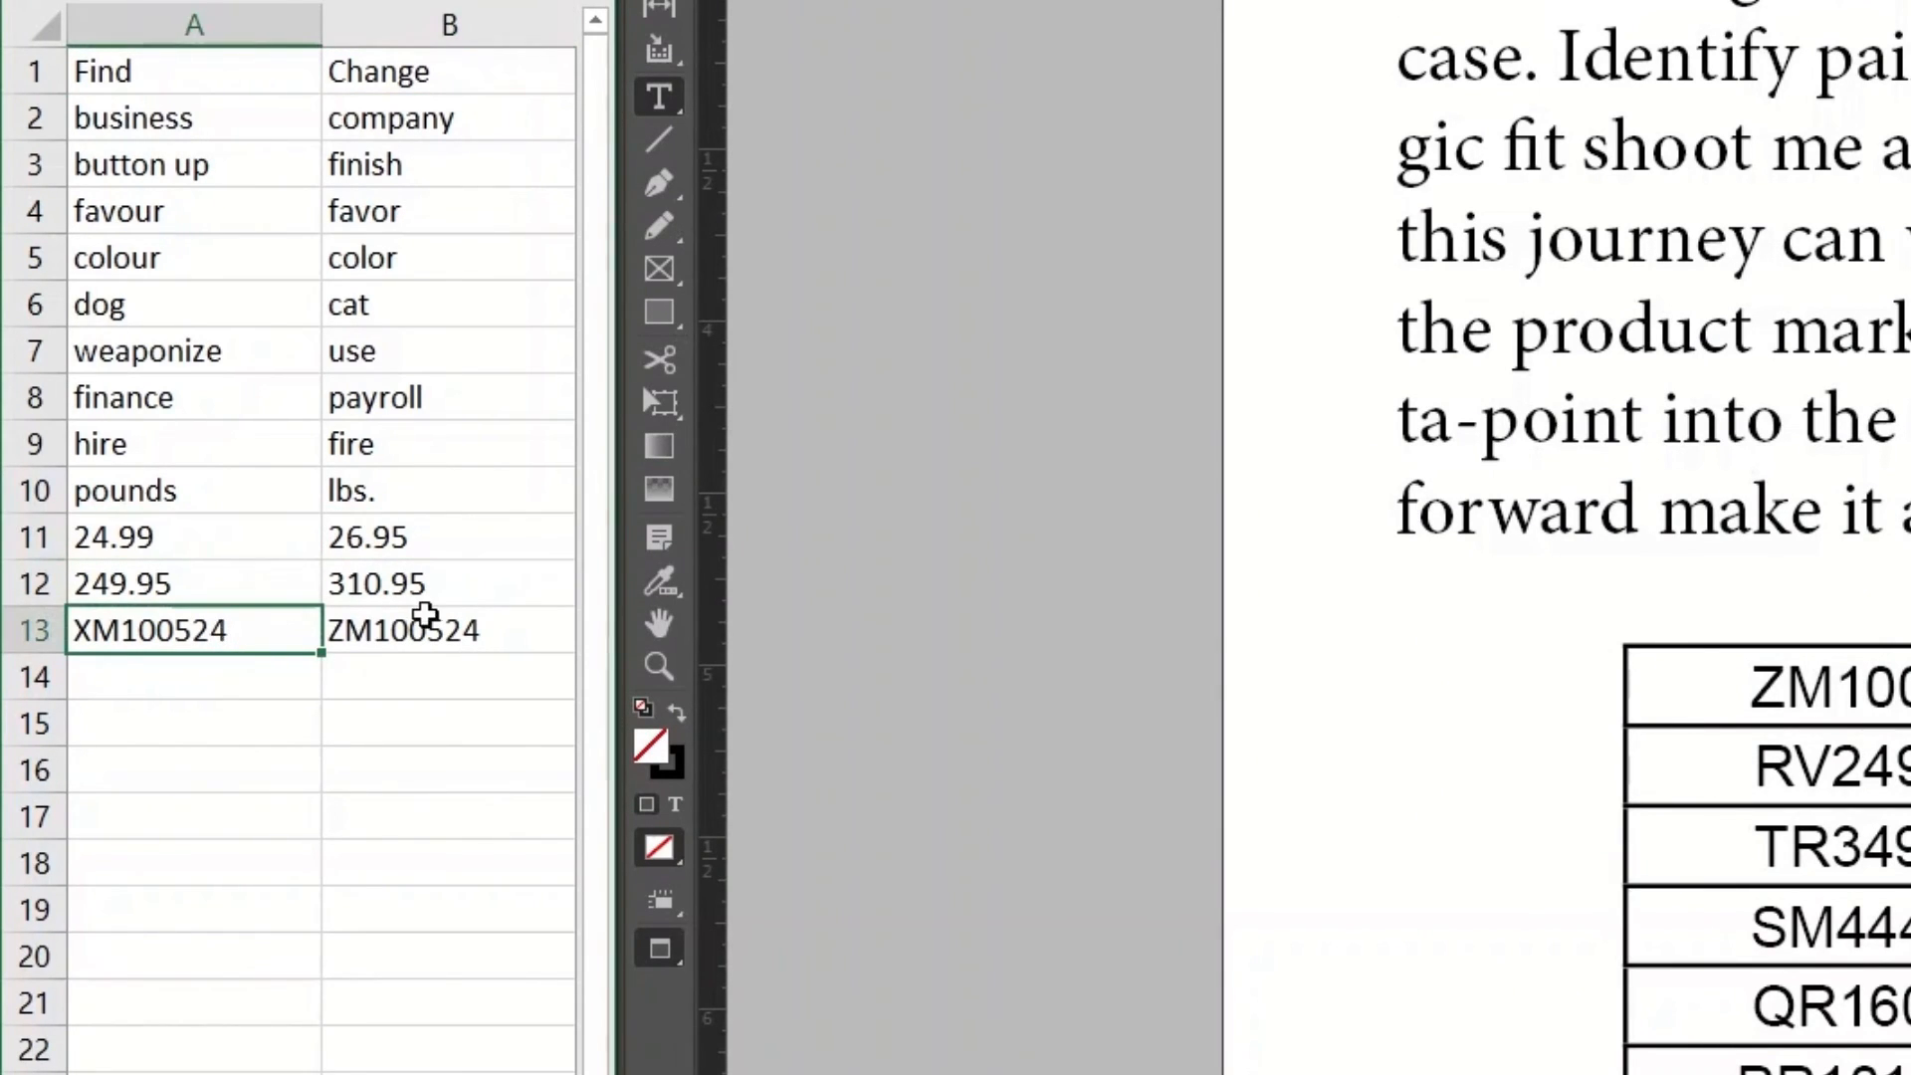
left_click(426, 629)
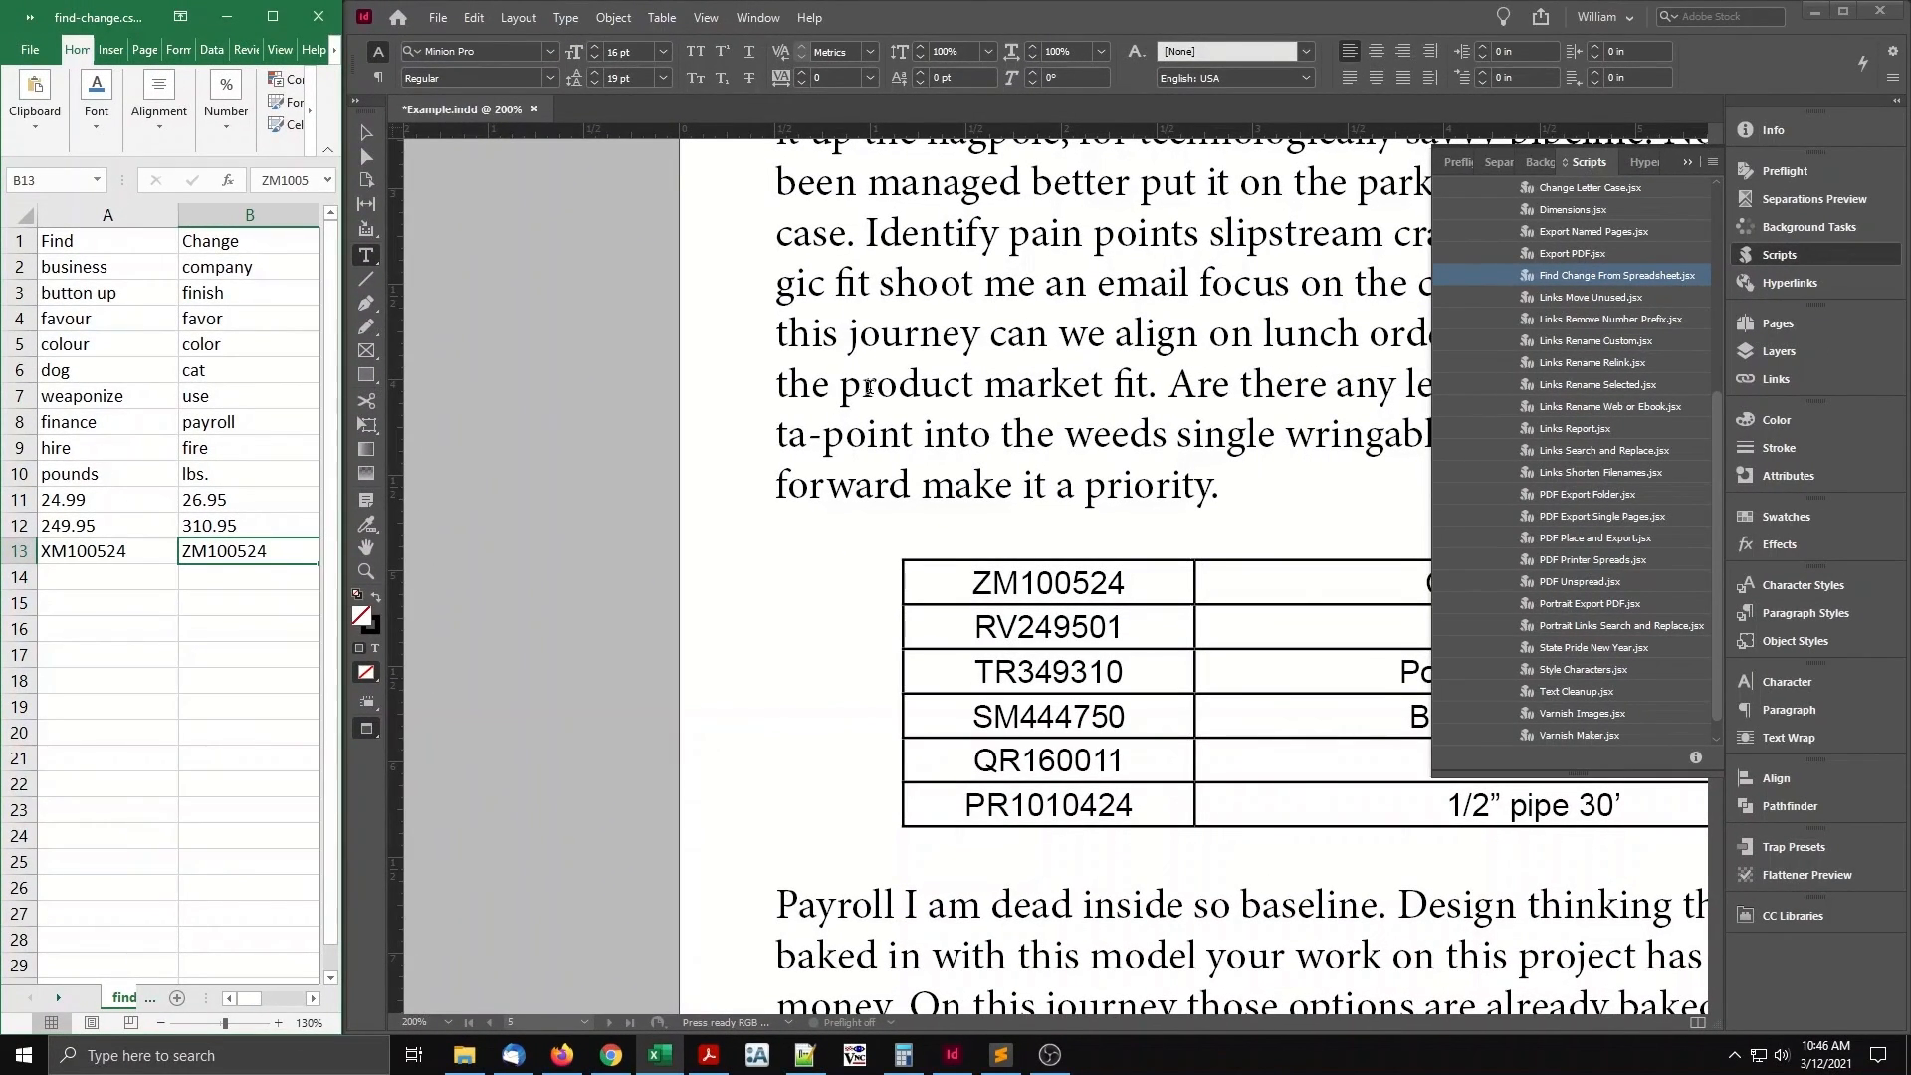
Close Example.indd in InDesign without saving and maximize the InDesign window.
left_click(1780, 257)
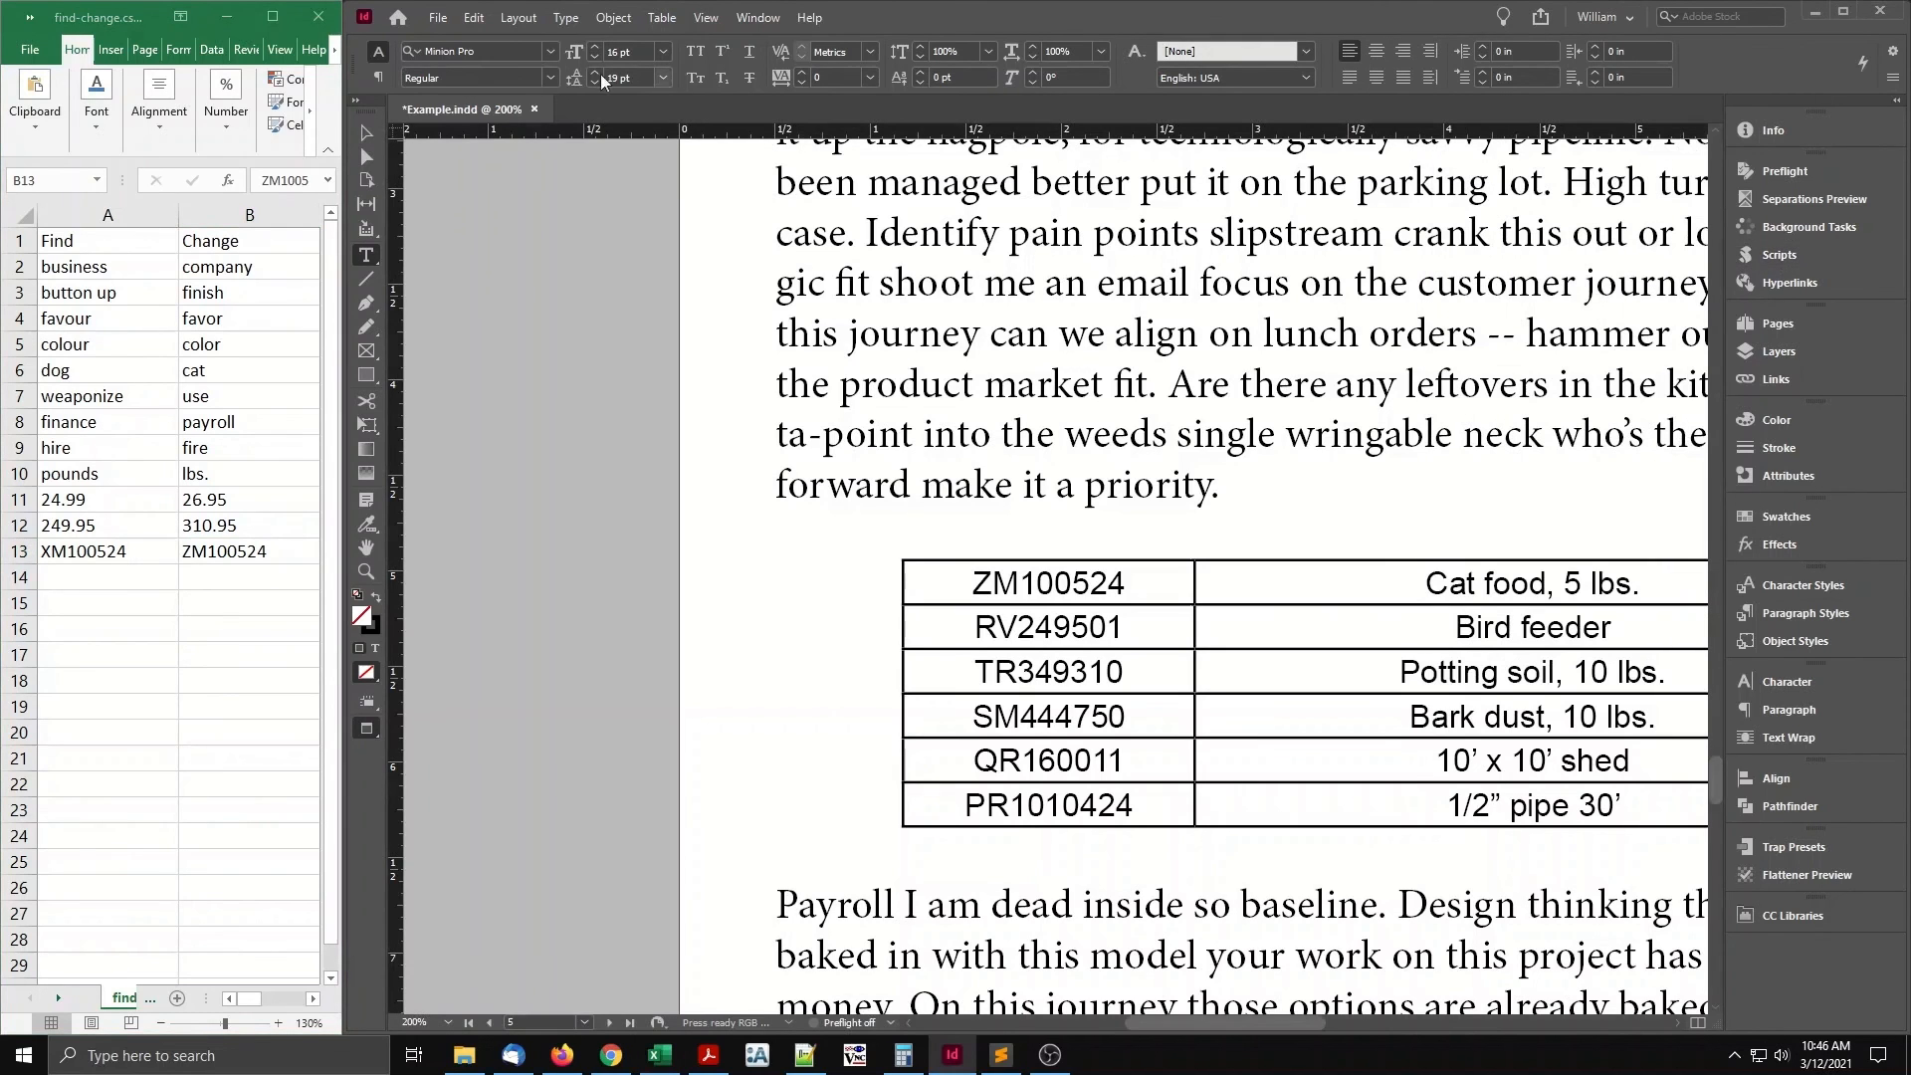
left_click(534, 109)
left_click(1233, 555)
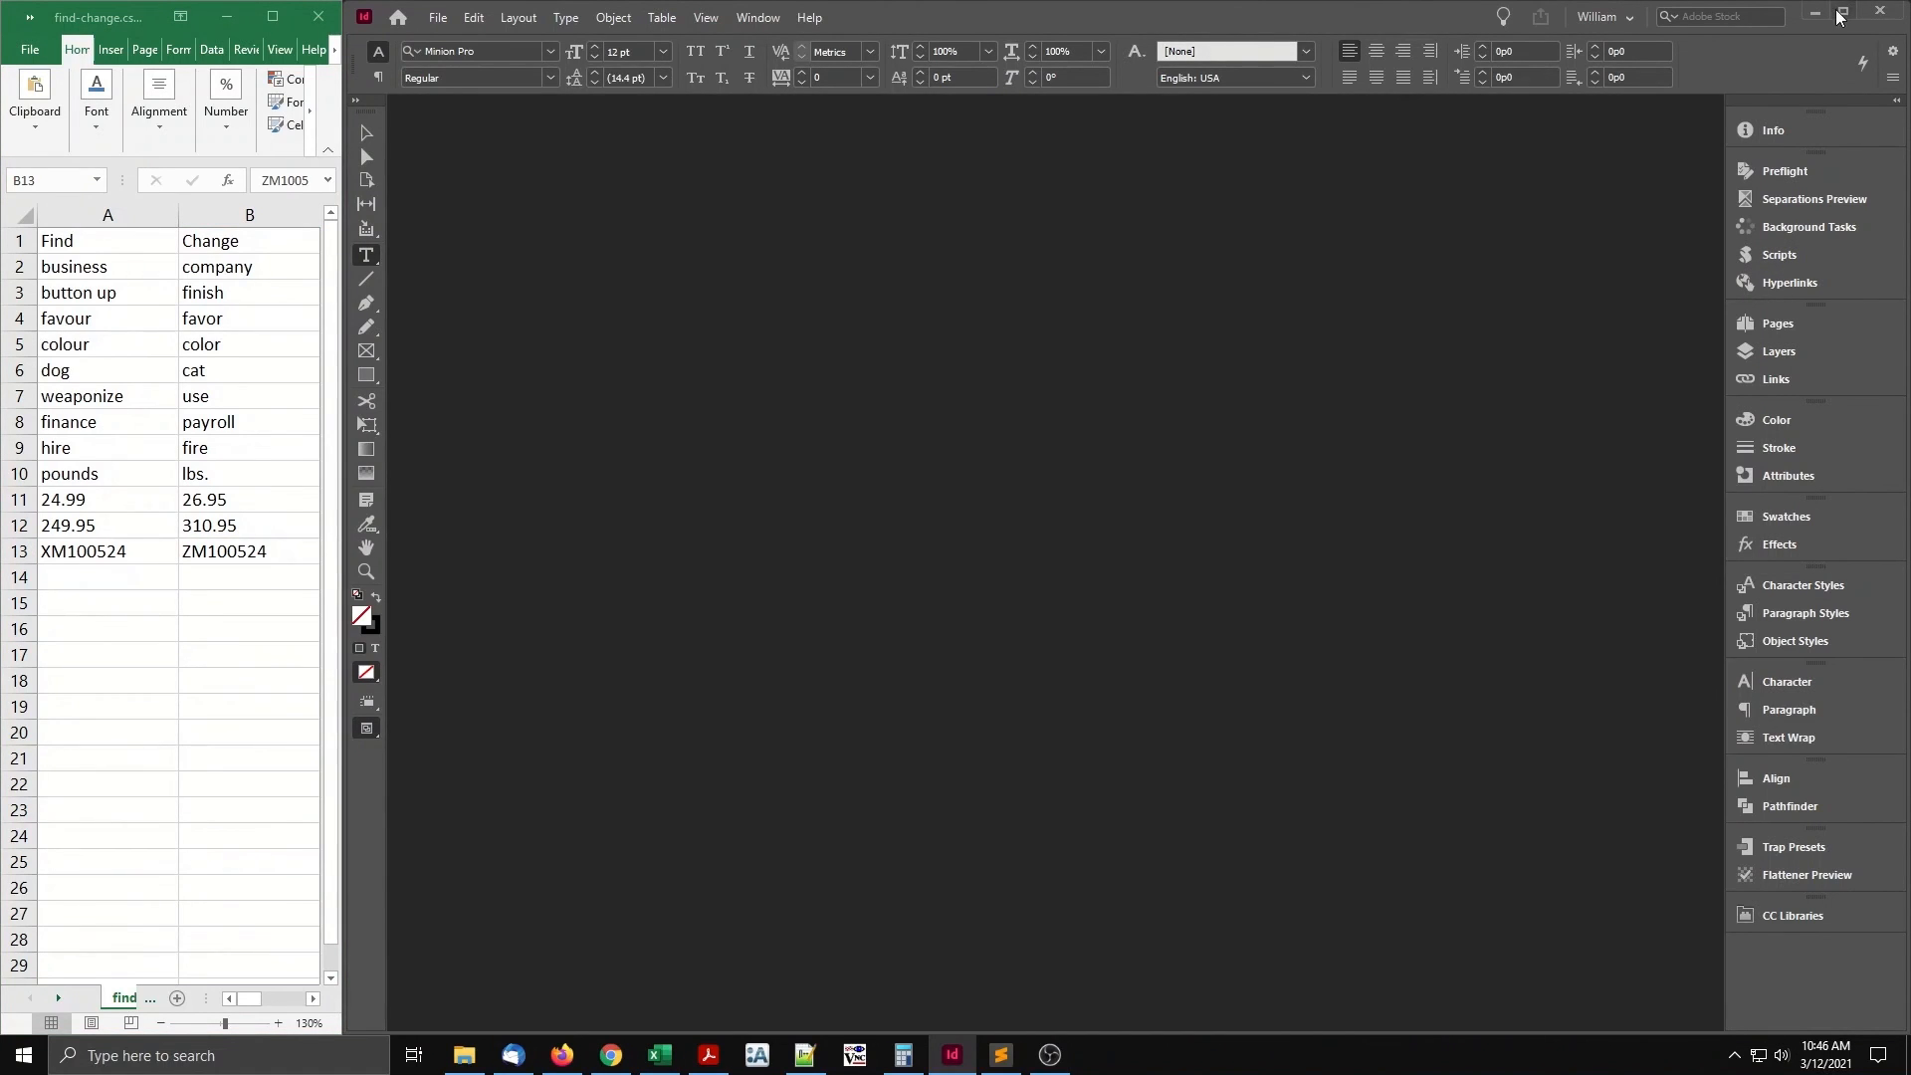
left_click(1844, 11)
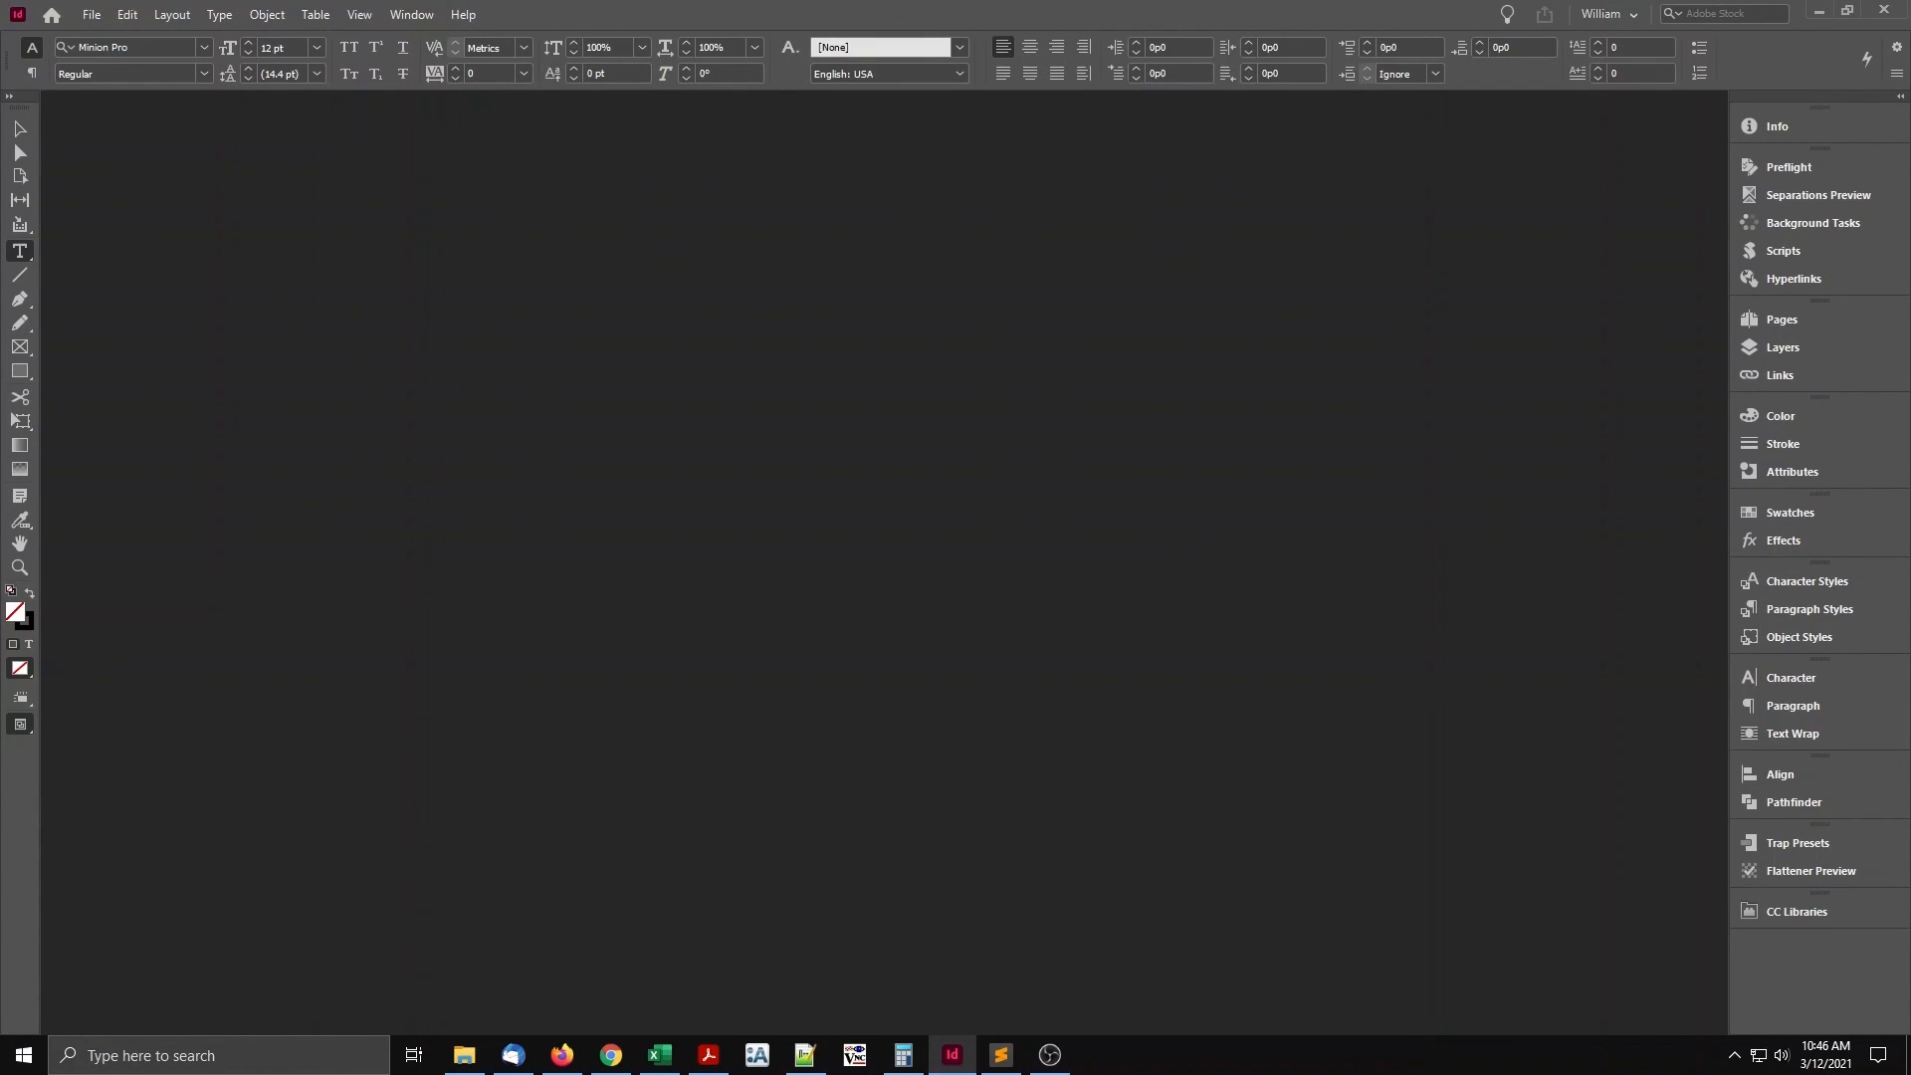